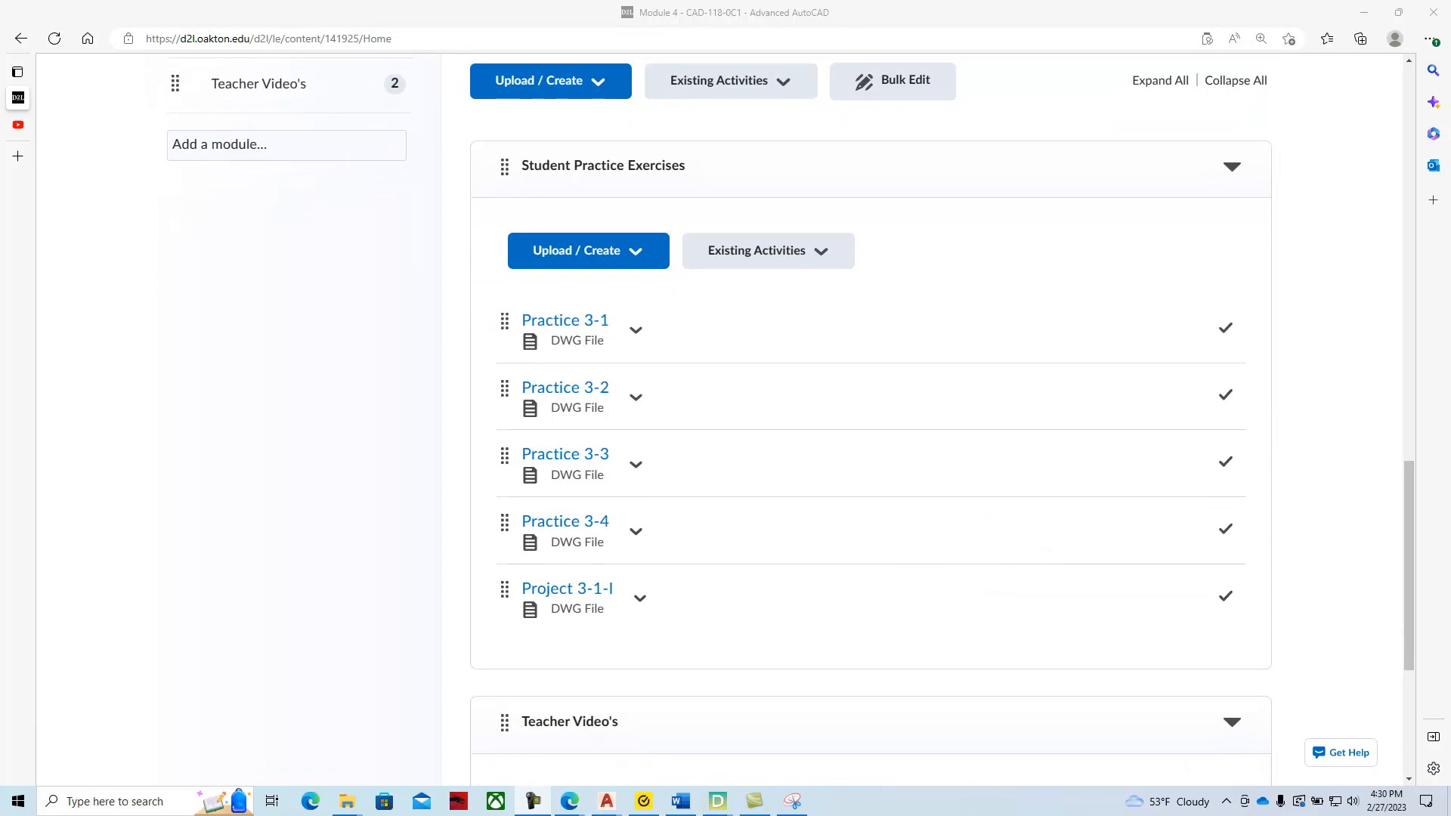
- Download the Practice 3-3 drawing from the Student Practice Exercises and open it in AutoCAD
{"action": "left_click", "coordinate": [634, 464]}
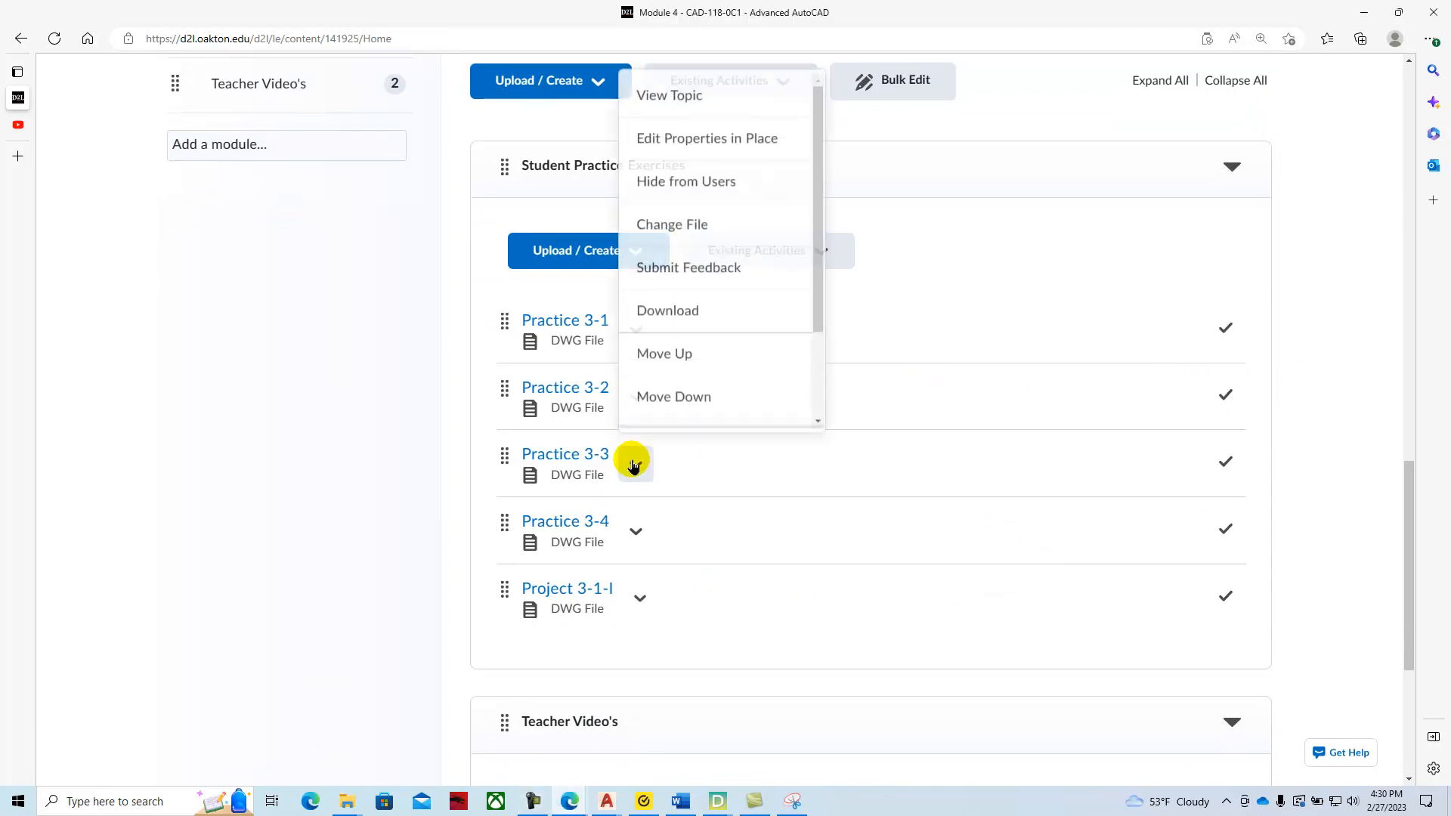
{"action": "left_click", "coordinate": [681, 310]}
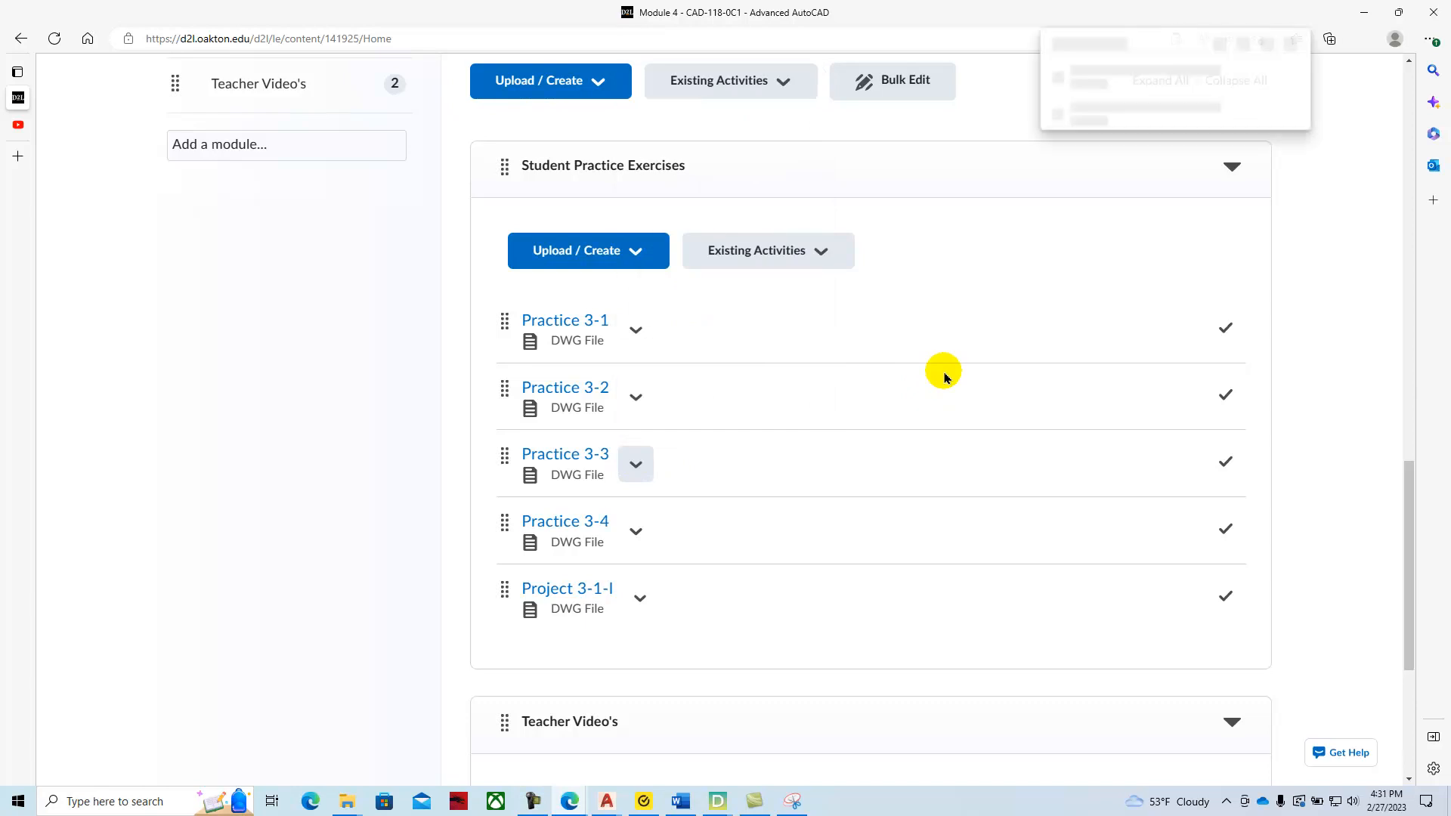
{"action": "left_click", "coordinate": [1146, 106]}
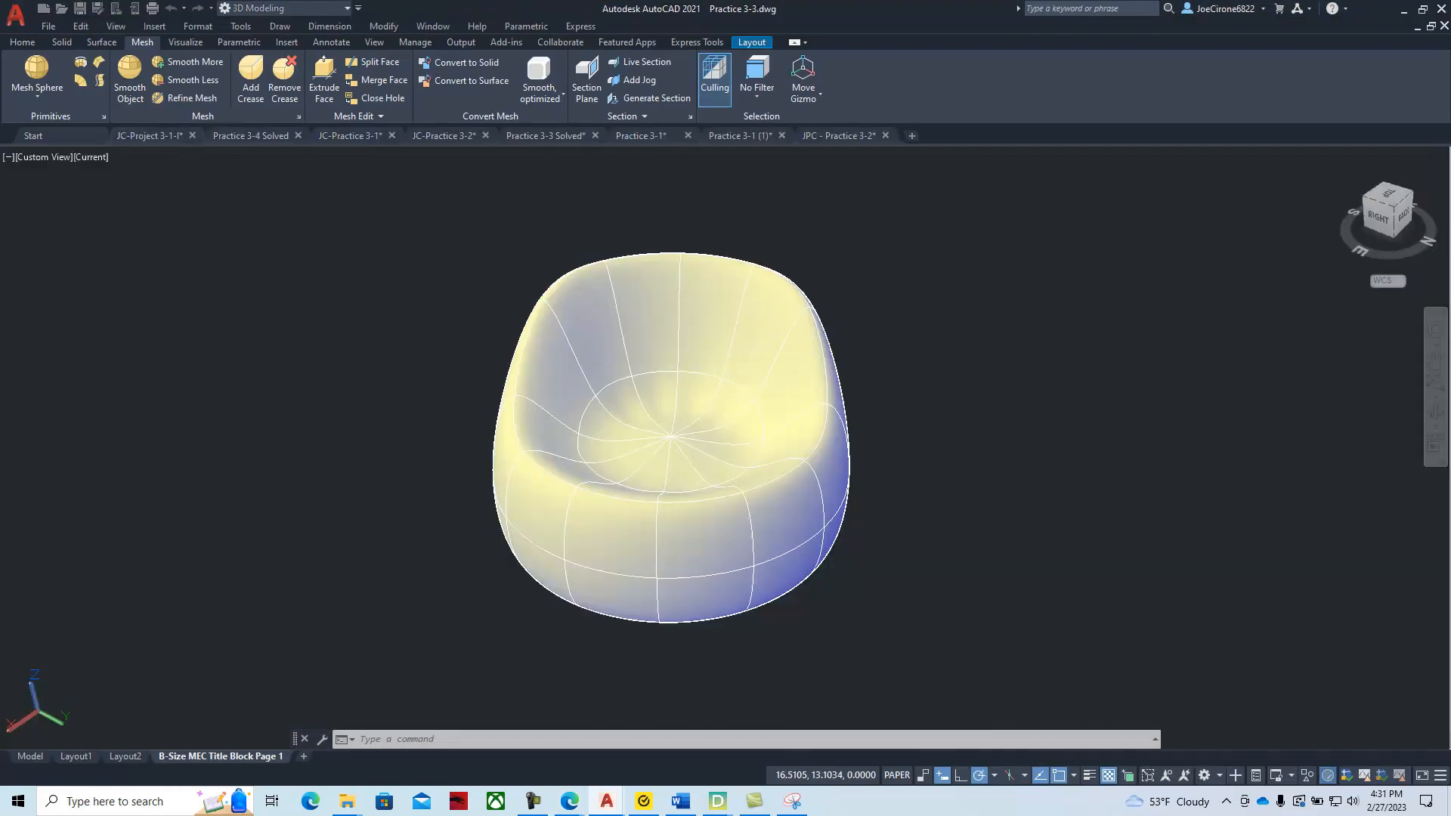
- Consult the Practice 3-3 instructions and set the chair mesh's smoothness to Level 1
{"action": "left_click_drag", "start_coordinate": [1450, 151], "coordinate": [881, 149]}
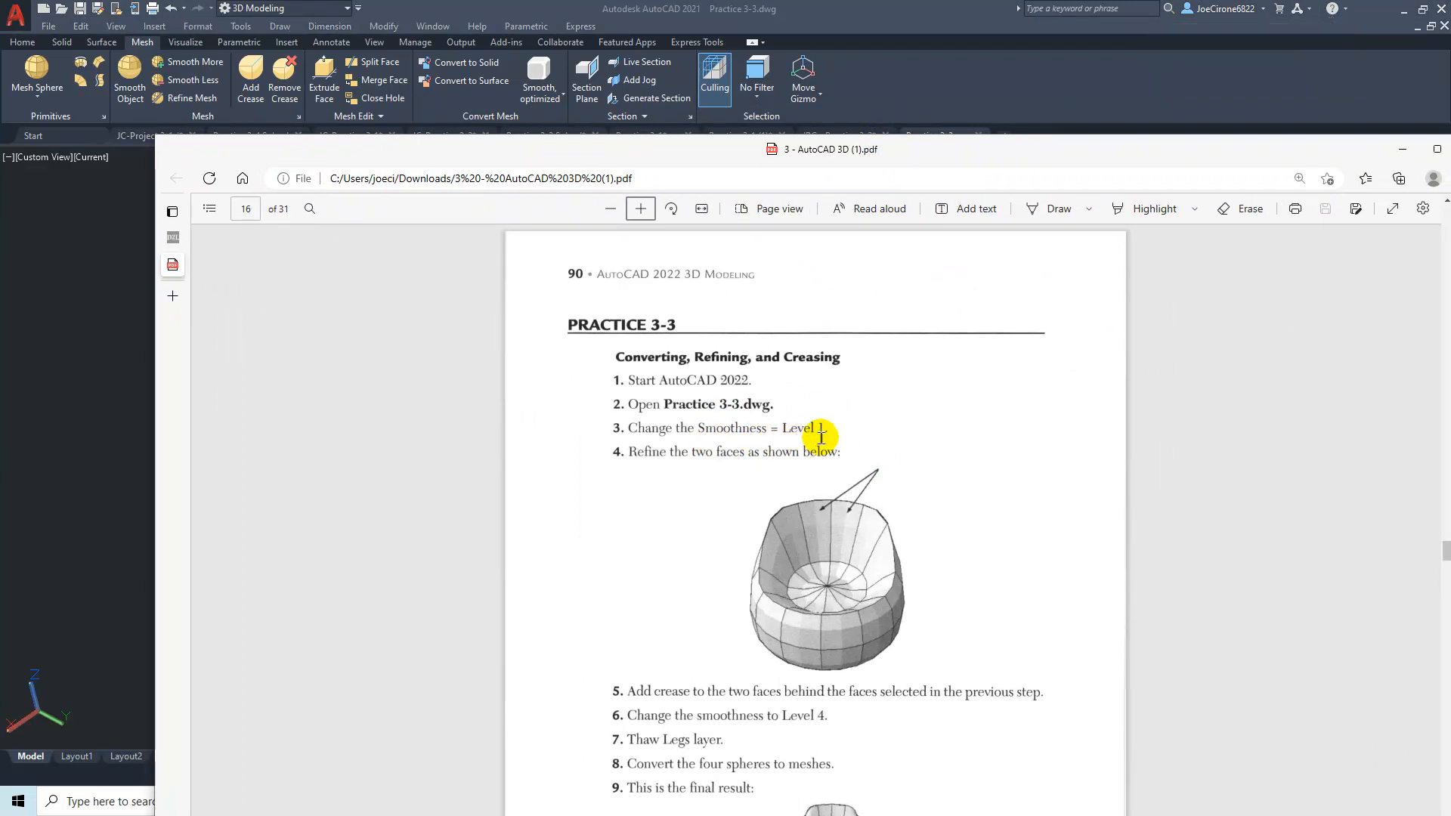
{"action": "left_click_drag", "start_coordinate": [974, 149], "coordinate": [1450, 149]}
{"action": "left_click", "coordinate": [744, 332]}
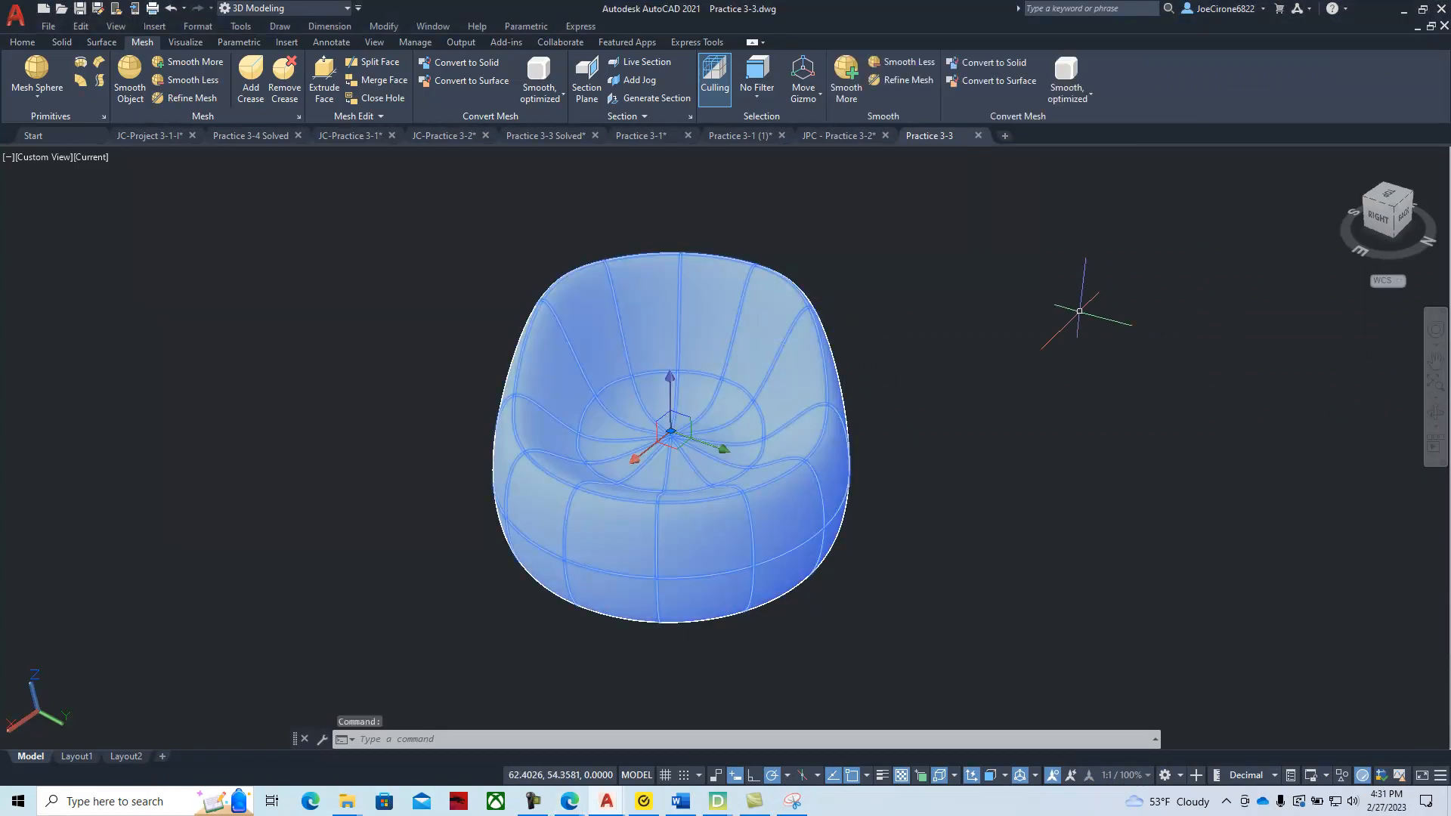
{"action": "right_click", "coordinate": [980, 277]}
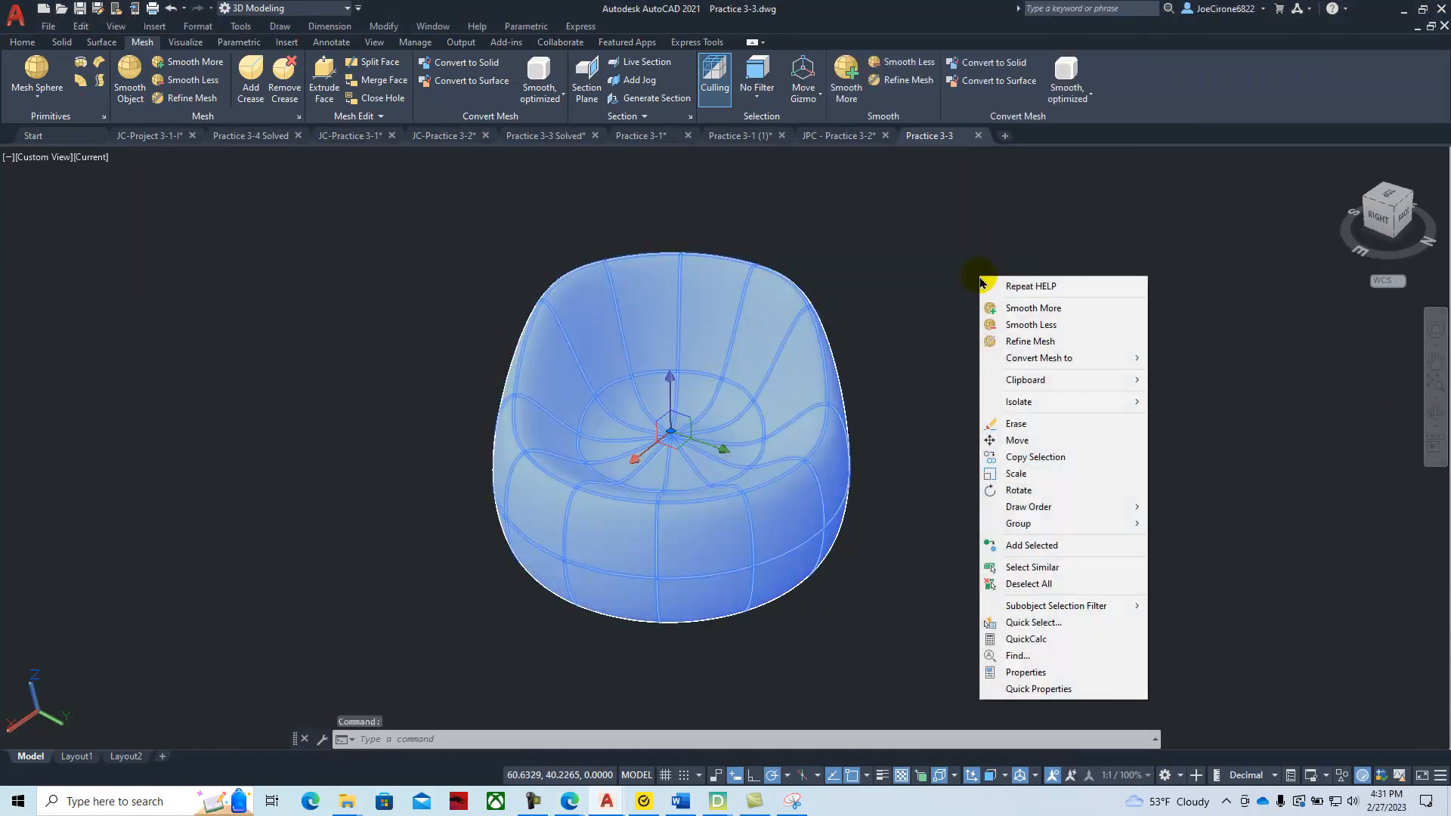
{"action": "left_click", "coordinate": [1035, 687]}
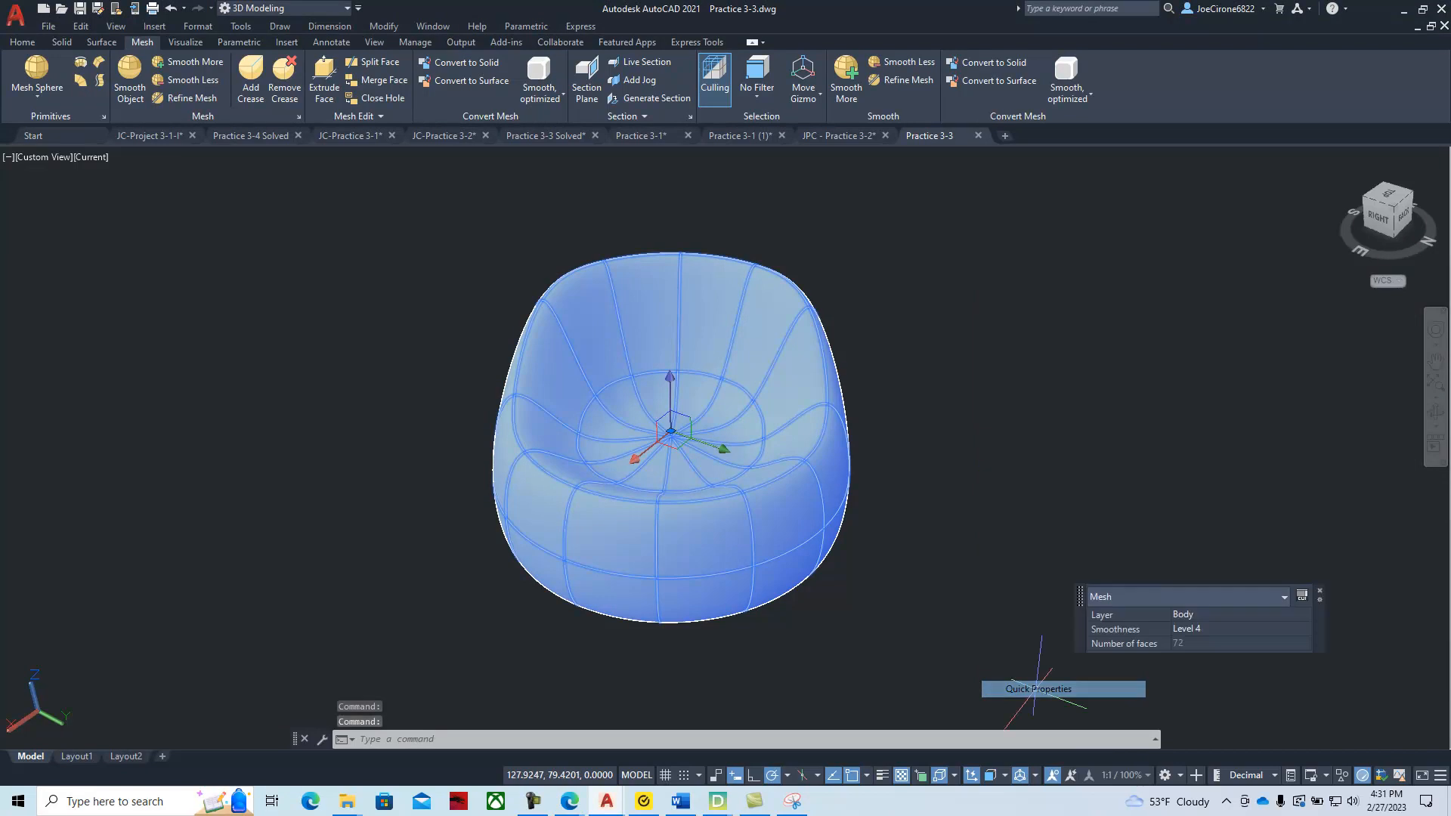
{"action": "left_click", "coordinate": [1225, 632]}
{"action": "left_click", "coordinate": [1305, 635]}
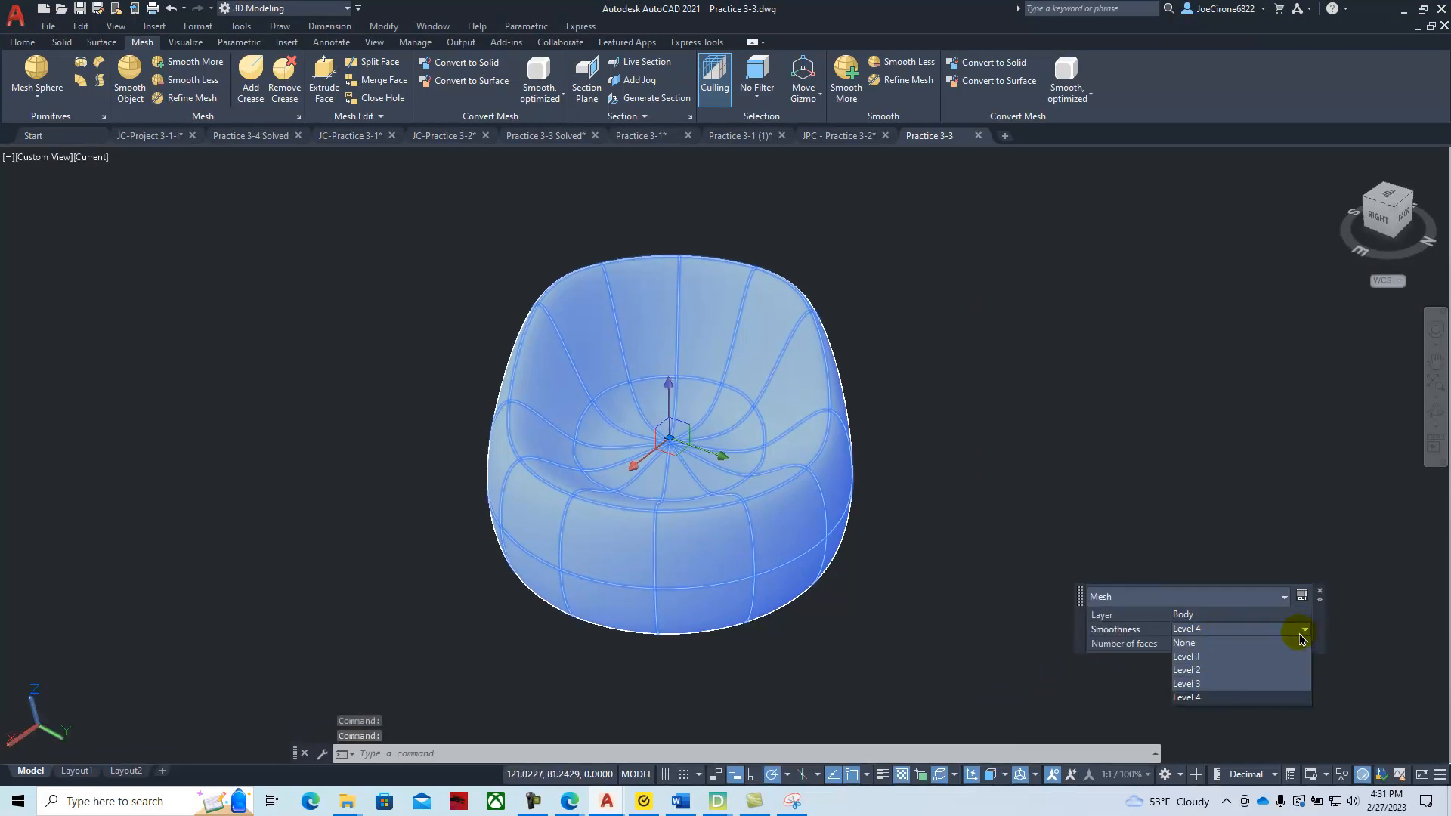
{"action": "left_click", "coordinate": [1250, 658]}
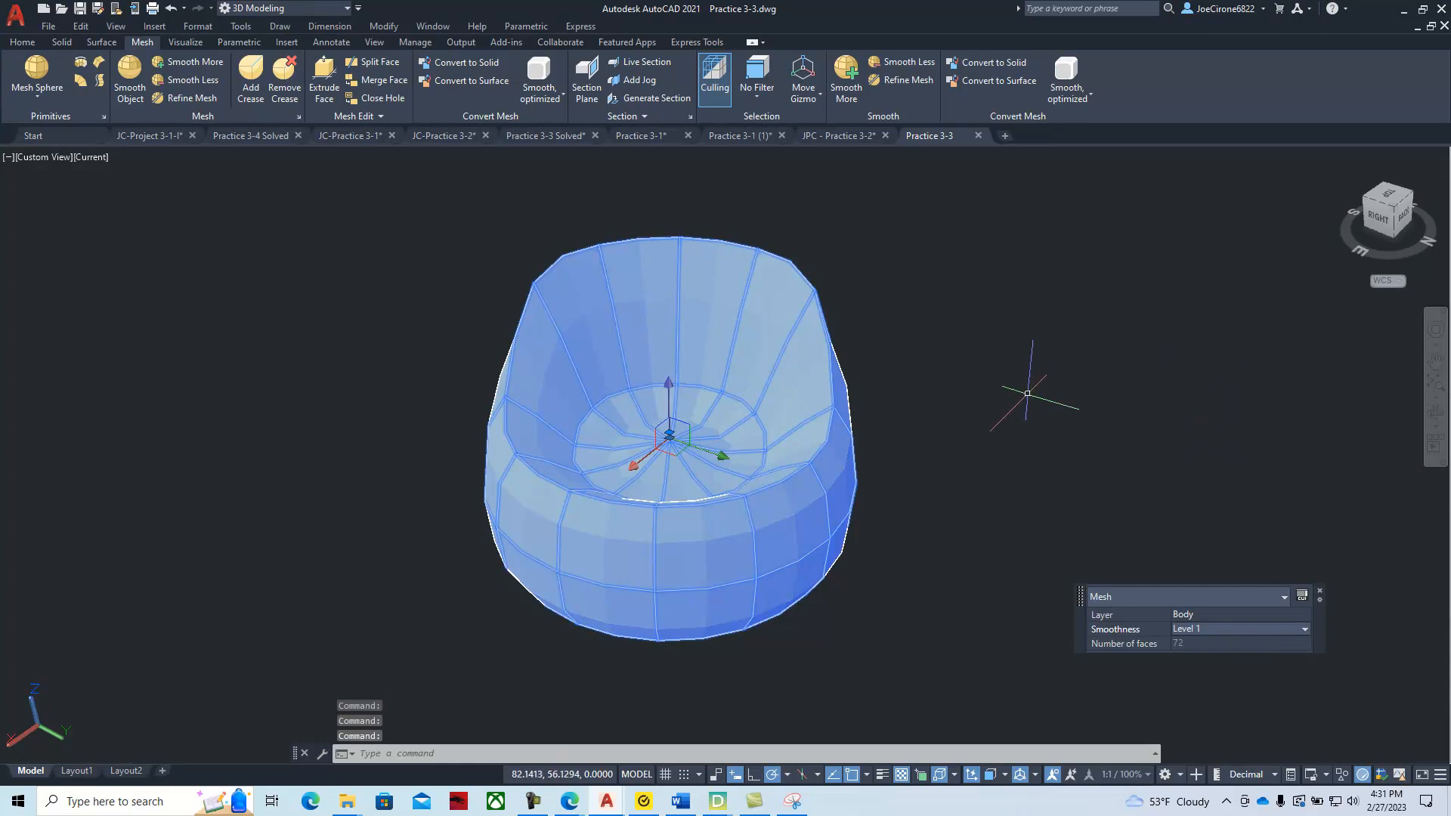
{"action": "key", "text": "Escape"}
{"action": "key", "text": "Escape"}
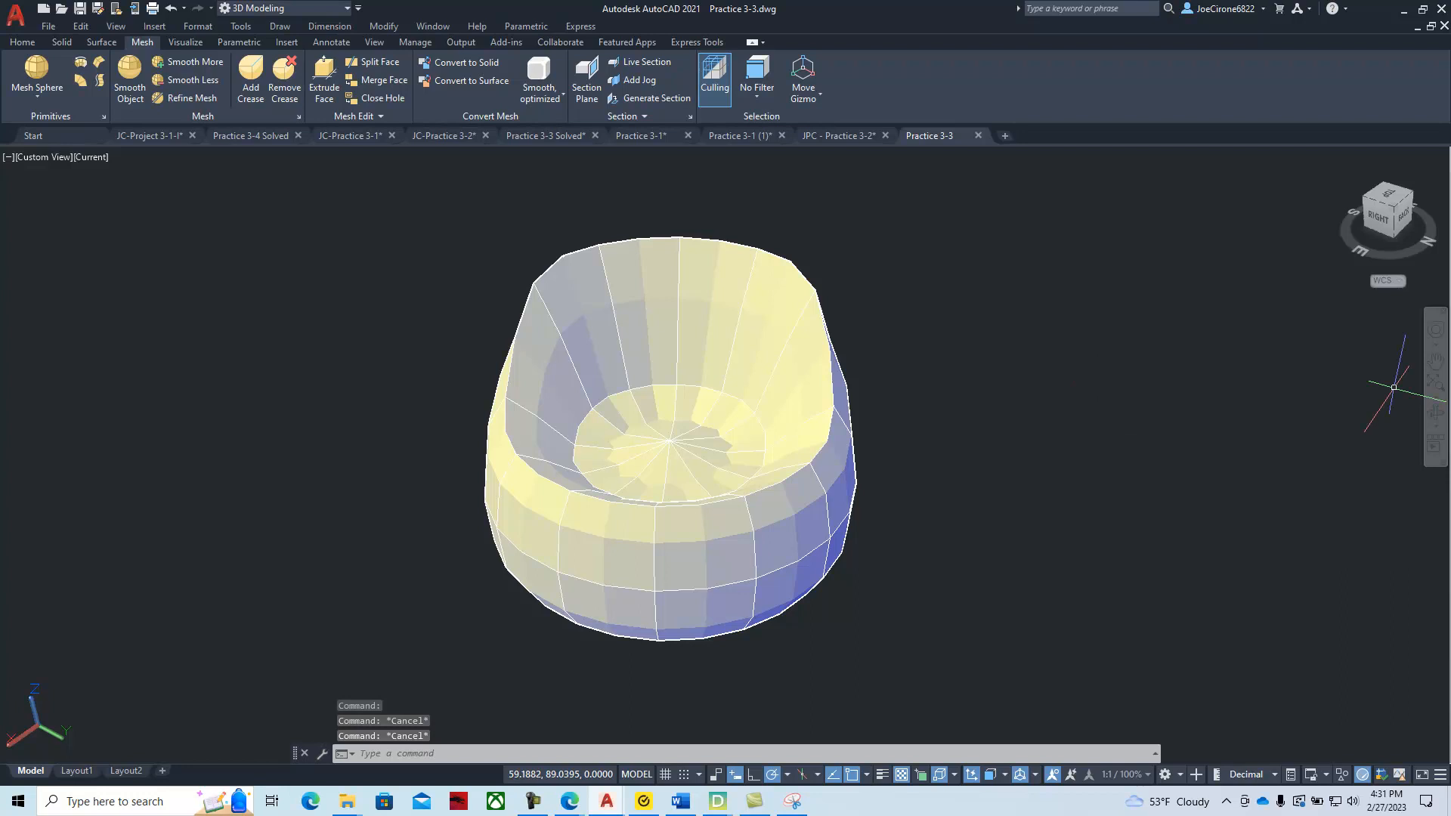
- Review the Practice 3-3 refine and crease instructions and the Add or Remove Crease section in the PDF
{"action": "left_click_drag", "start_coordinate": [1450, 144], "coordinate": [599, 155]}
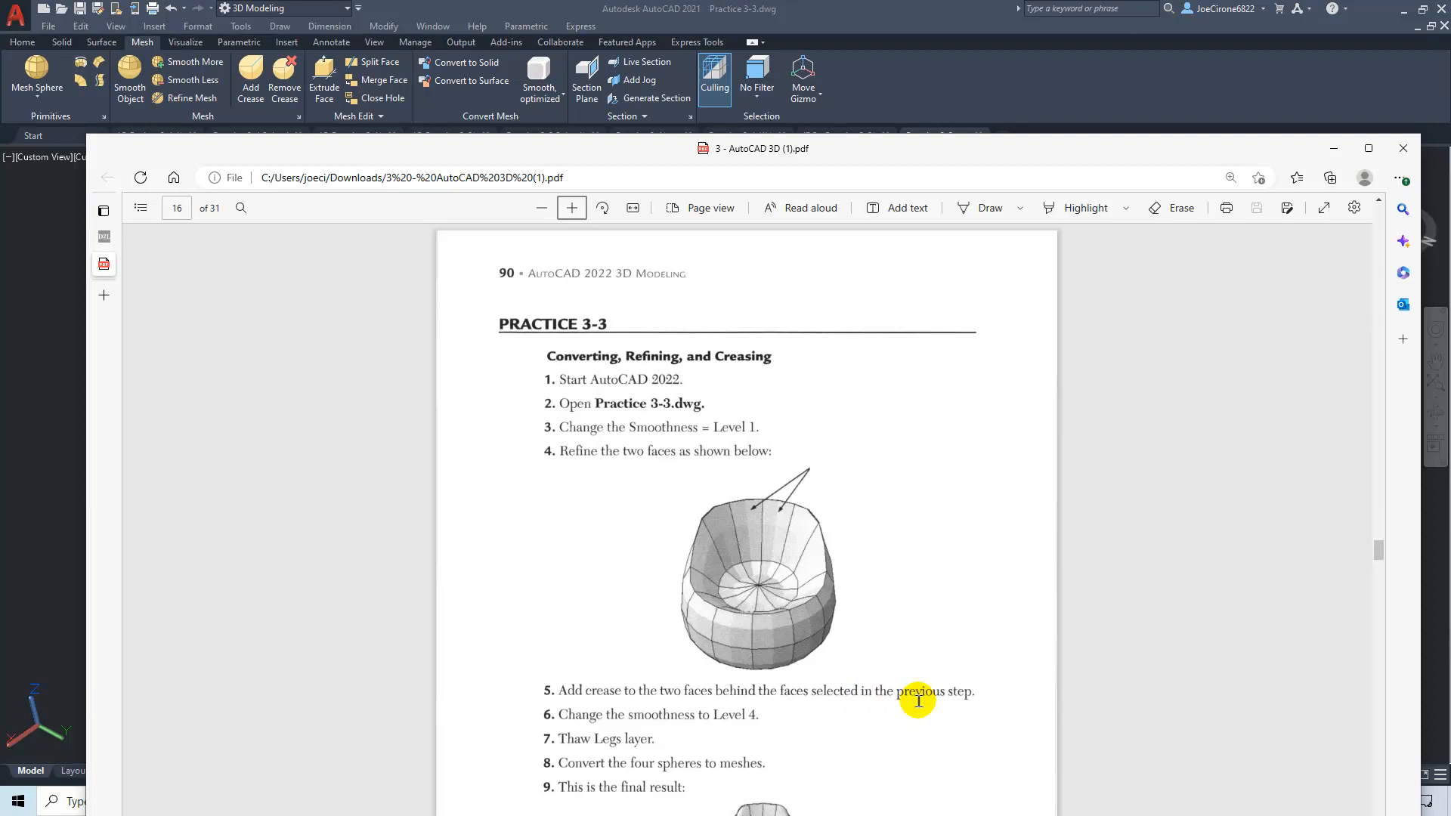
{"action": "scroll", "coordinate": [843, 478], "scroll_direction": "down", "scroll_amount": 3}
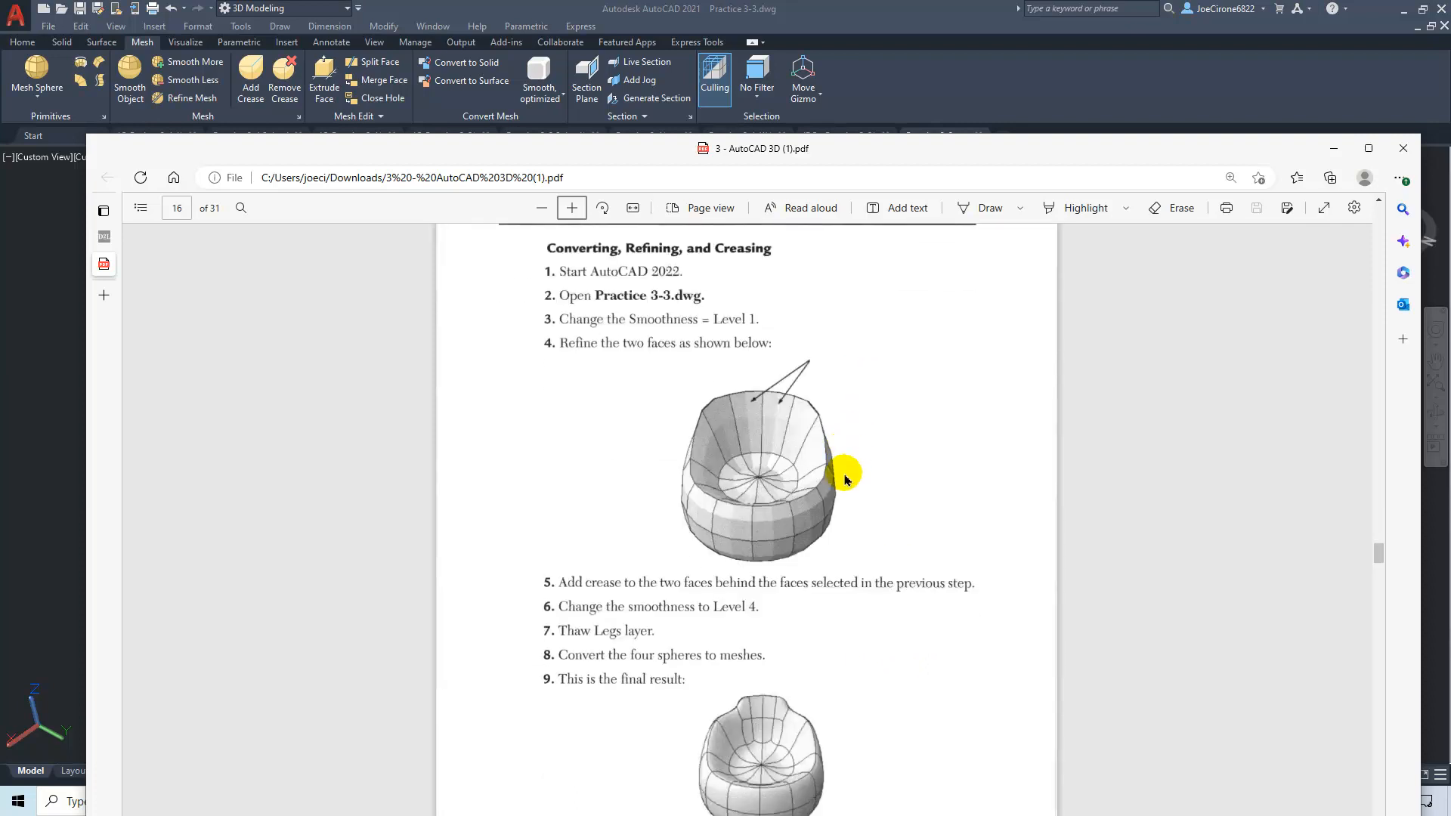
{"action": "scroll", "coordinate": [845, 483], "scroll_direction": "down", "scroll_amount": 3}
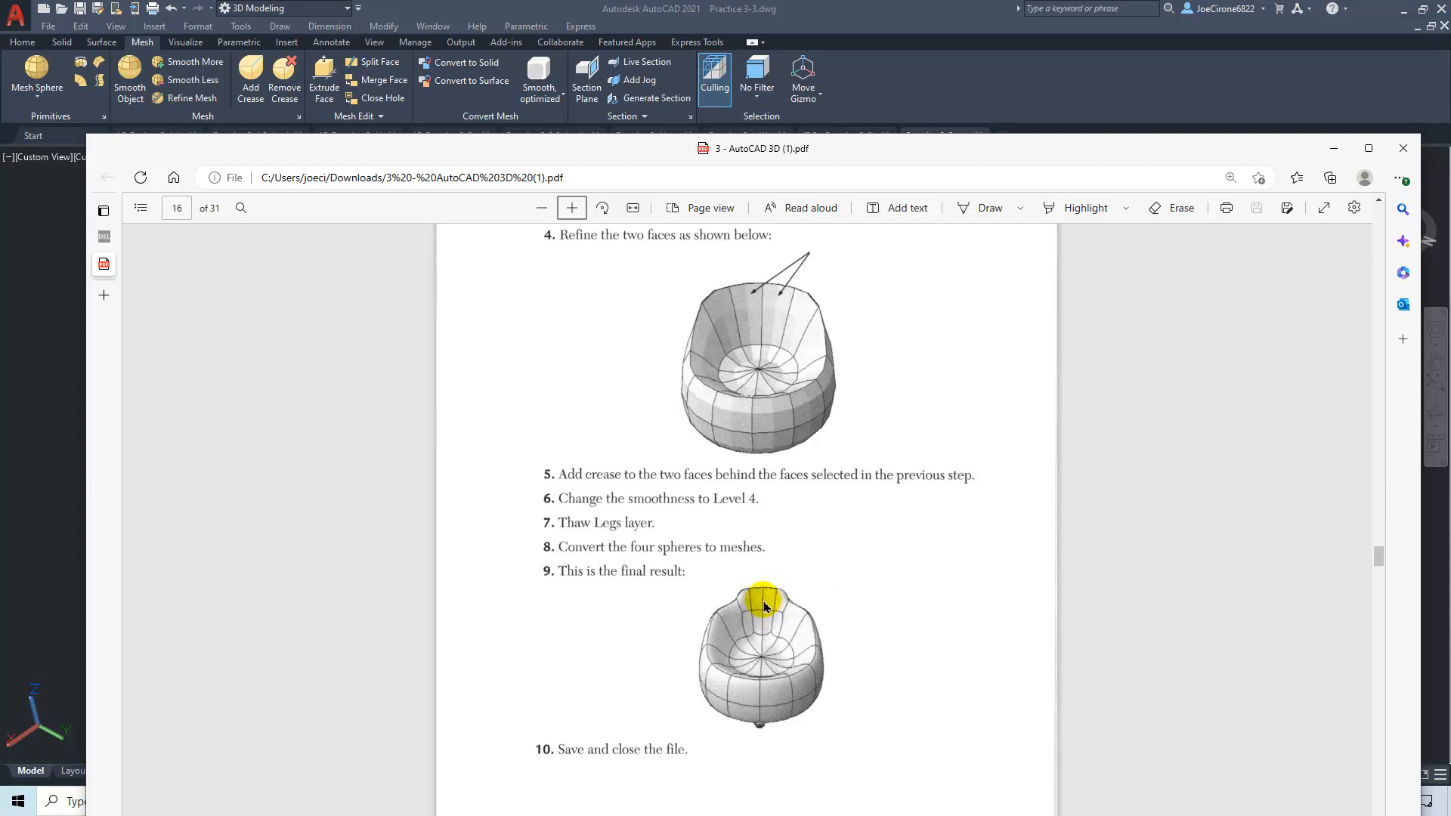
{"action": "left_click_drag", "start_coordinate": [816, 146], "coordinate": [1450, 106]}
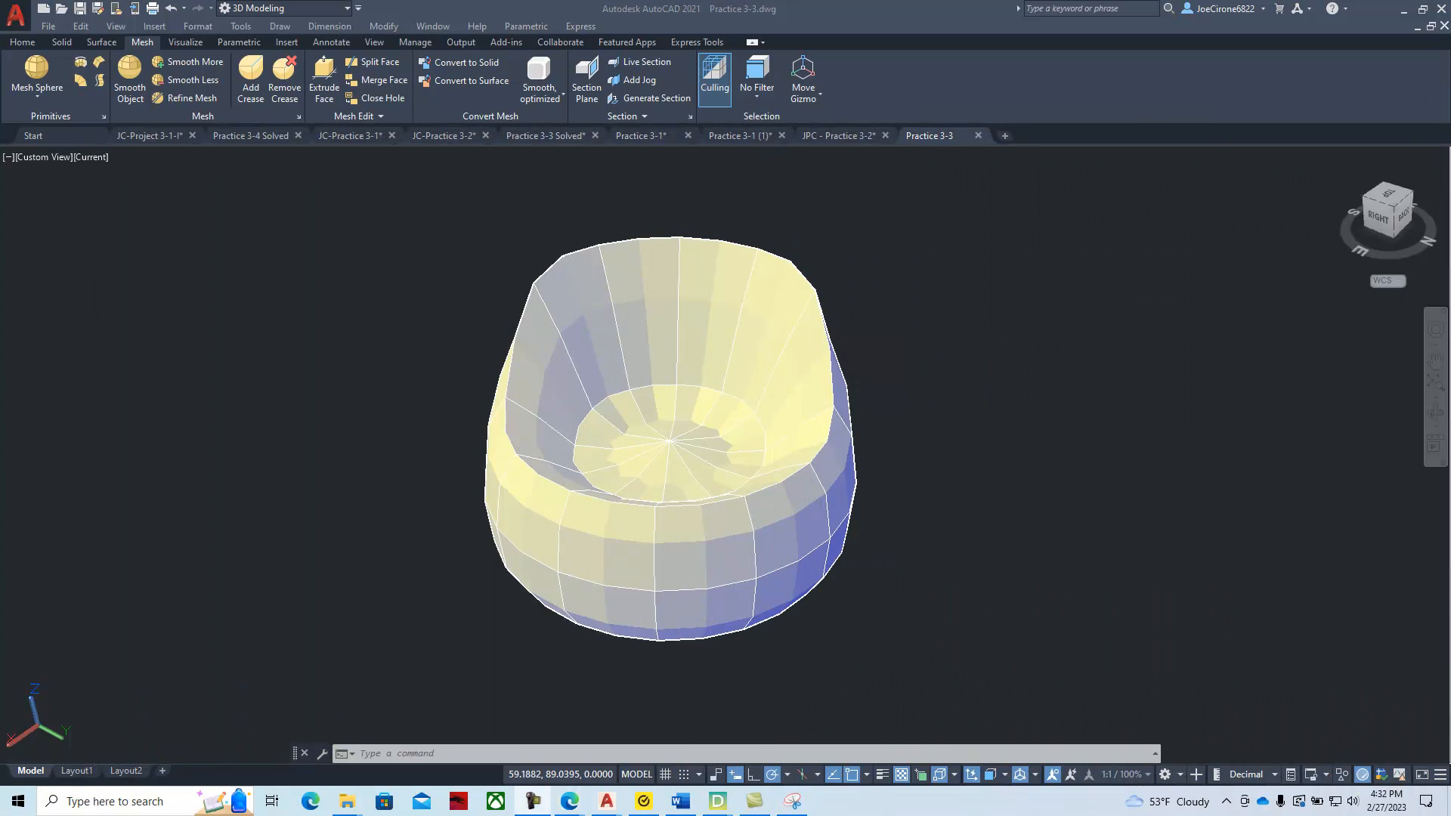
{"action": "left_click_drag", "start_coordinate": [1450, 163], "coordinate": [713, 97]}
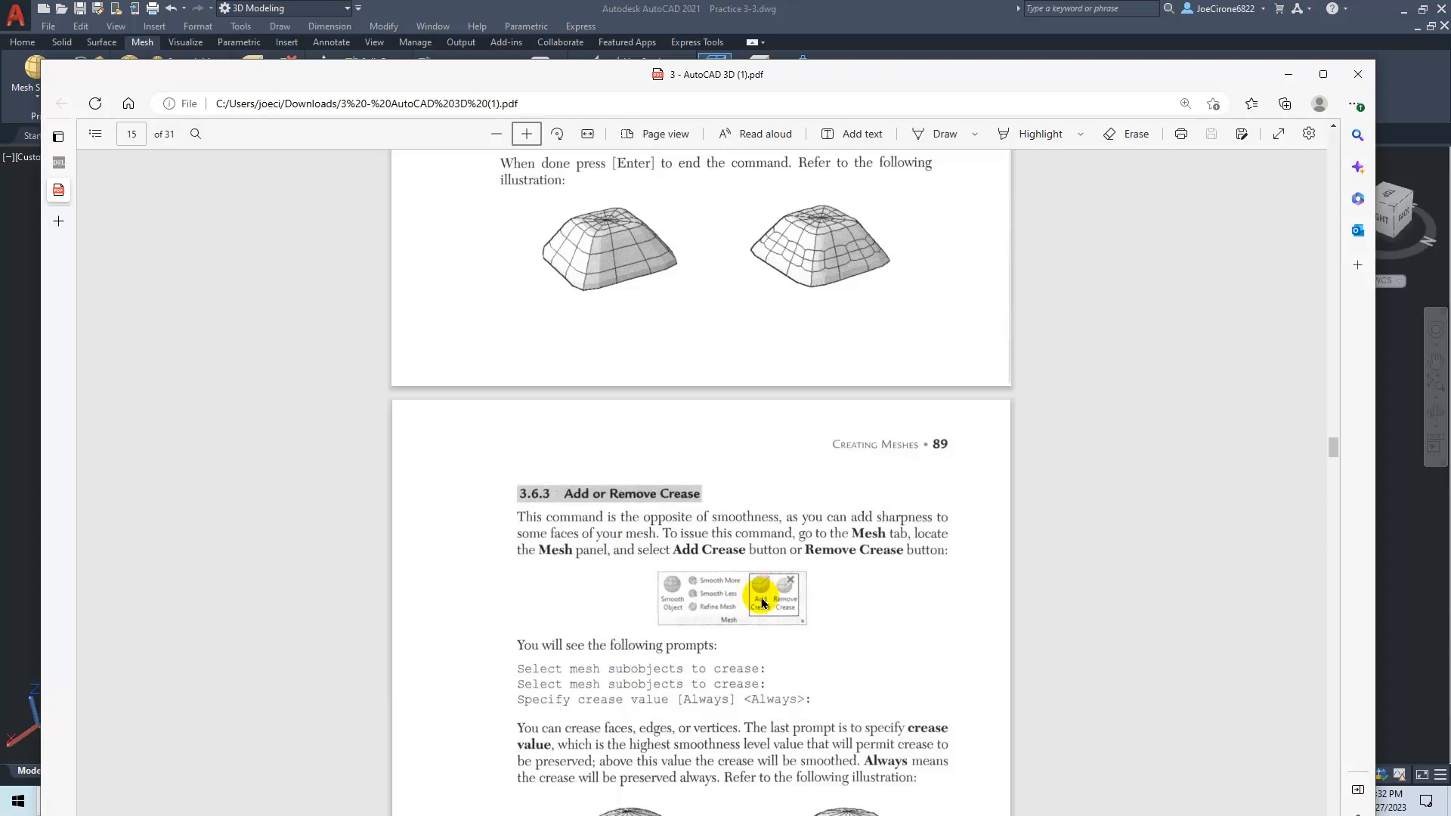
{"action": "scroll", "coordinate": [852, 620], "scroll_direction": "down", "scroll_amount": 5}
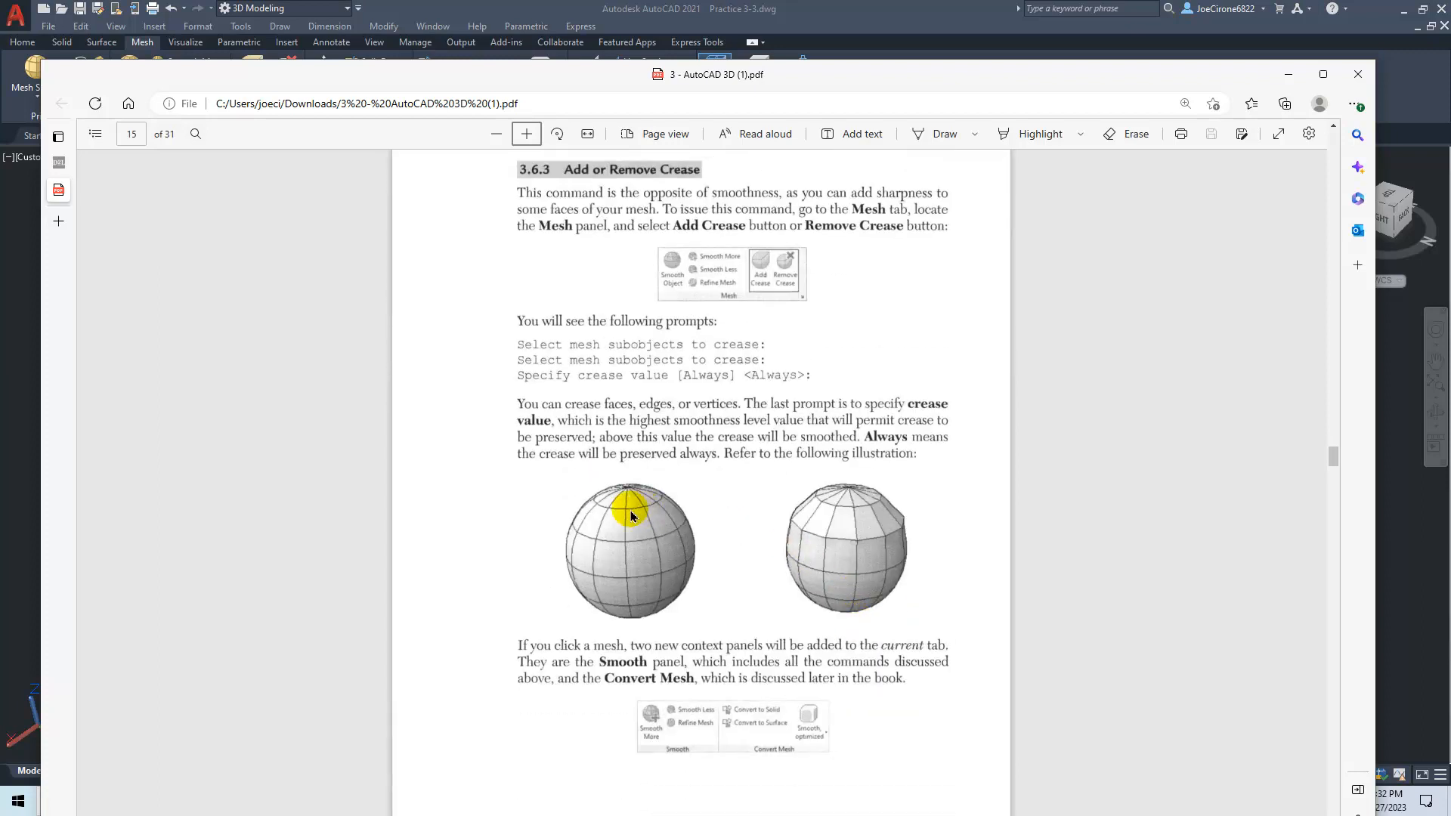
{"action": "scroll", "coordinate": [631, 513], "scroll_direction": "up", "scroll_amount": 1}
{"action": "left_click_drag", "start_coordinate": [788, 78], "coordinate": [1450, 132]}
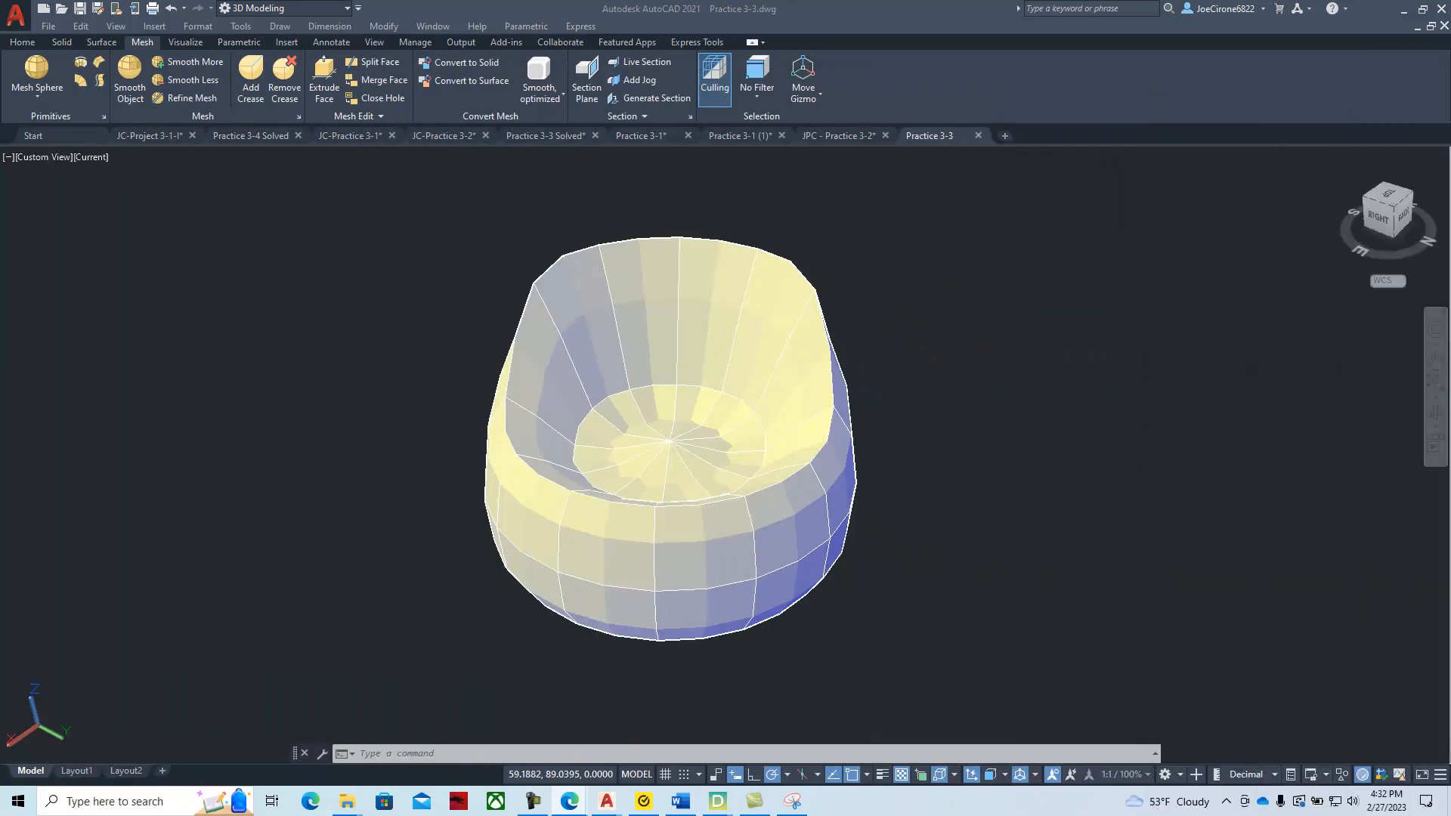
- Add a crease with the value Always to the inner backrest face just left of the chair's centre line
{"action": "left_click", "coordinate": [249, 70]}
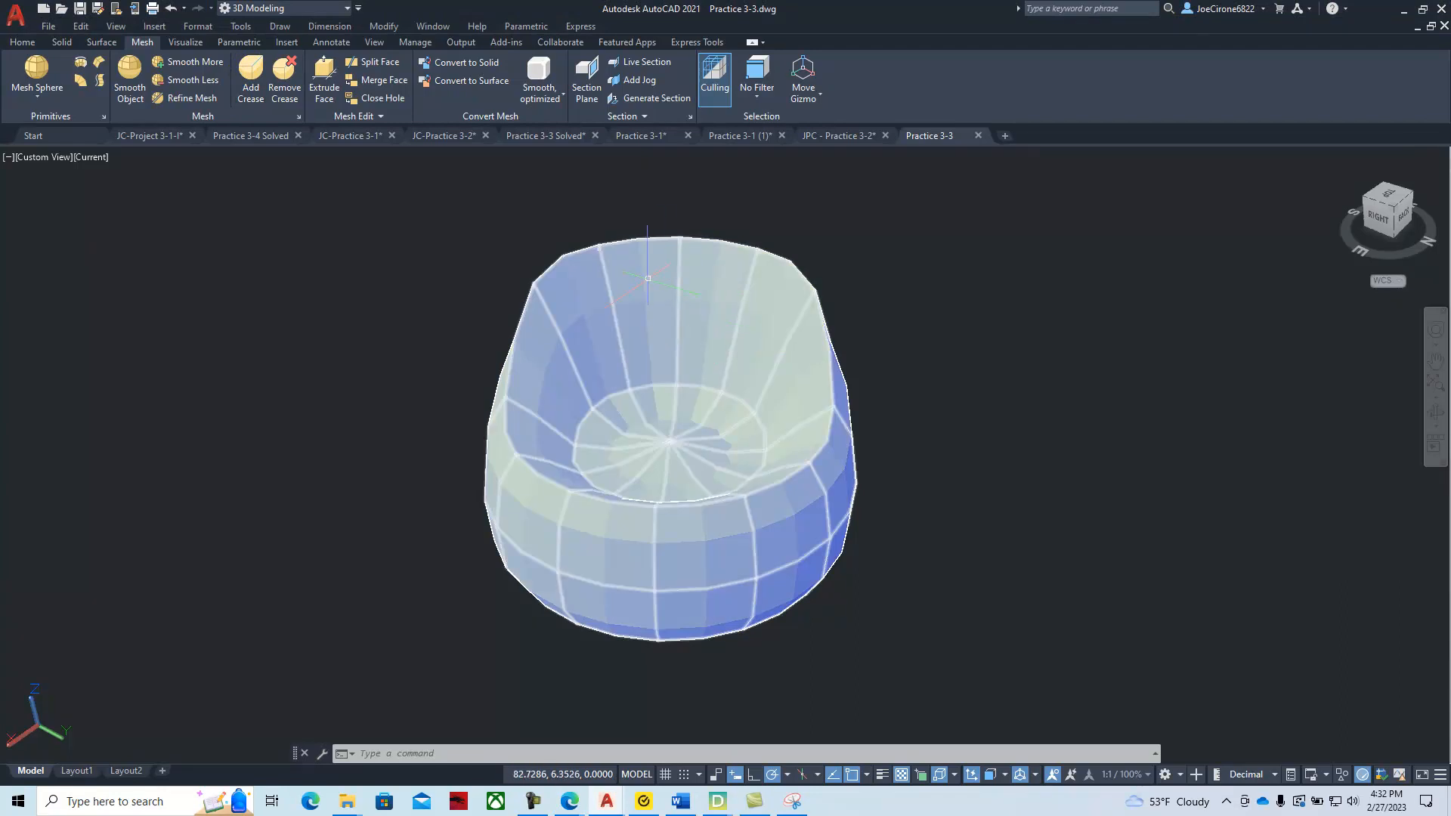
{"action": "left_click", "coordinate": [249, 89]}
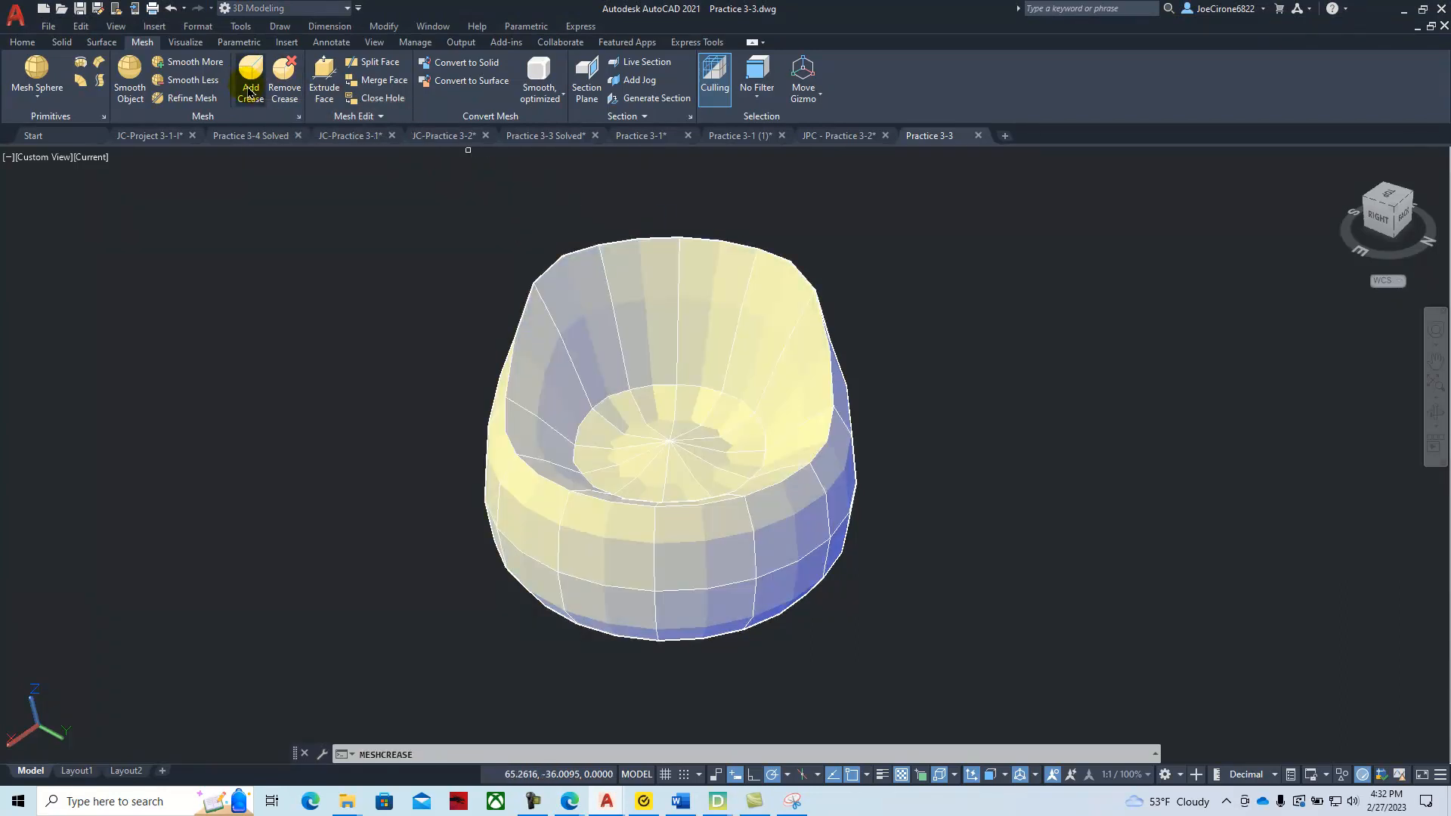
{"action": "left_click", "coordinate": [644, 285]}
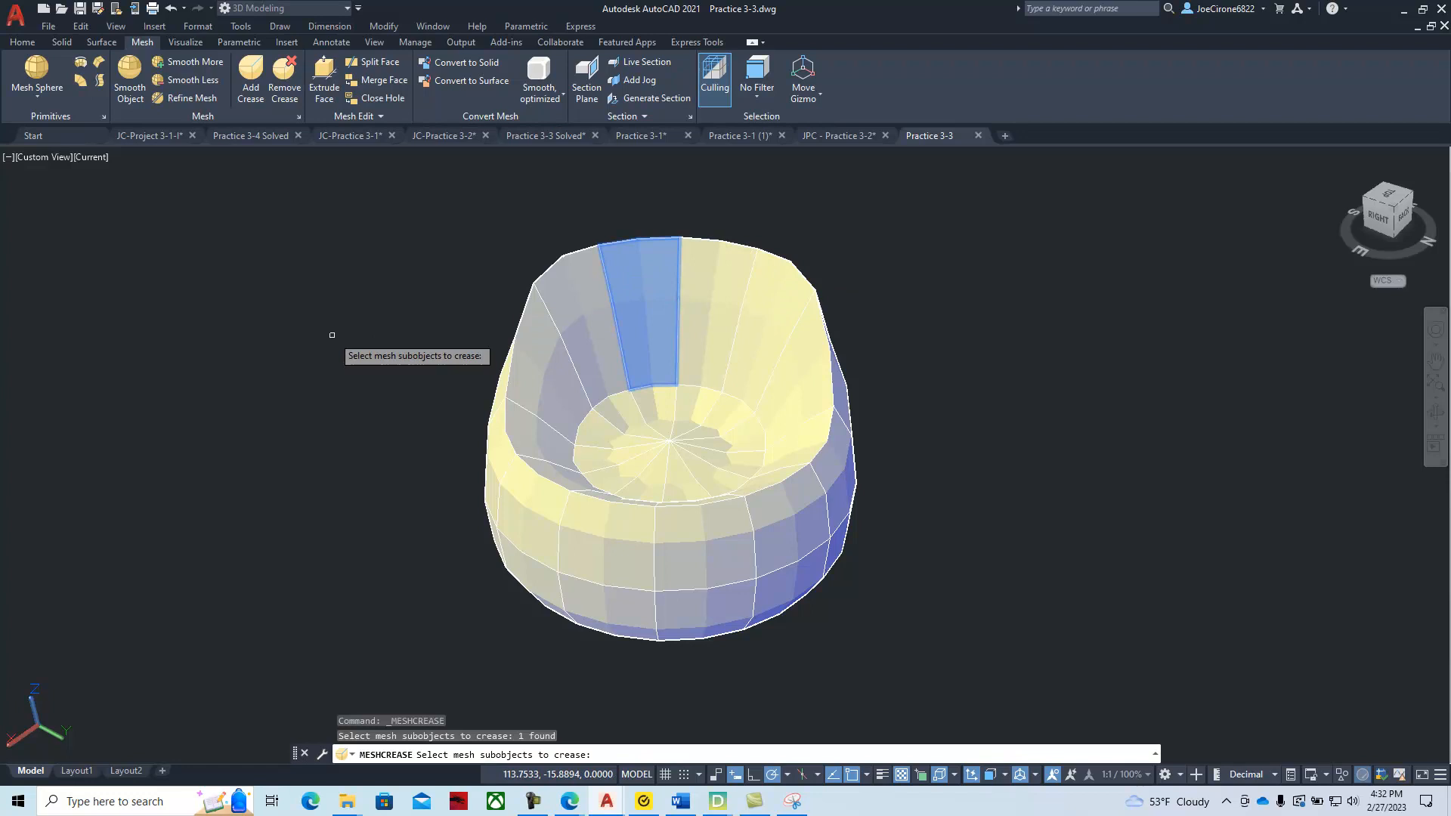
{"action": "key", "text": "Return"}
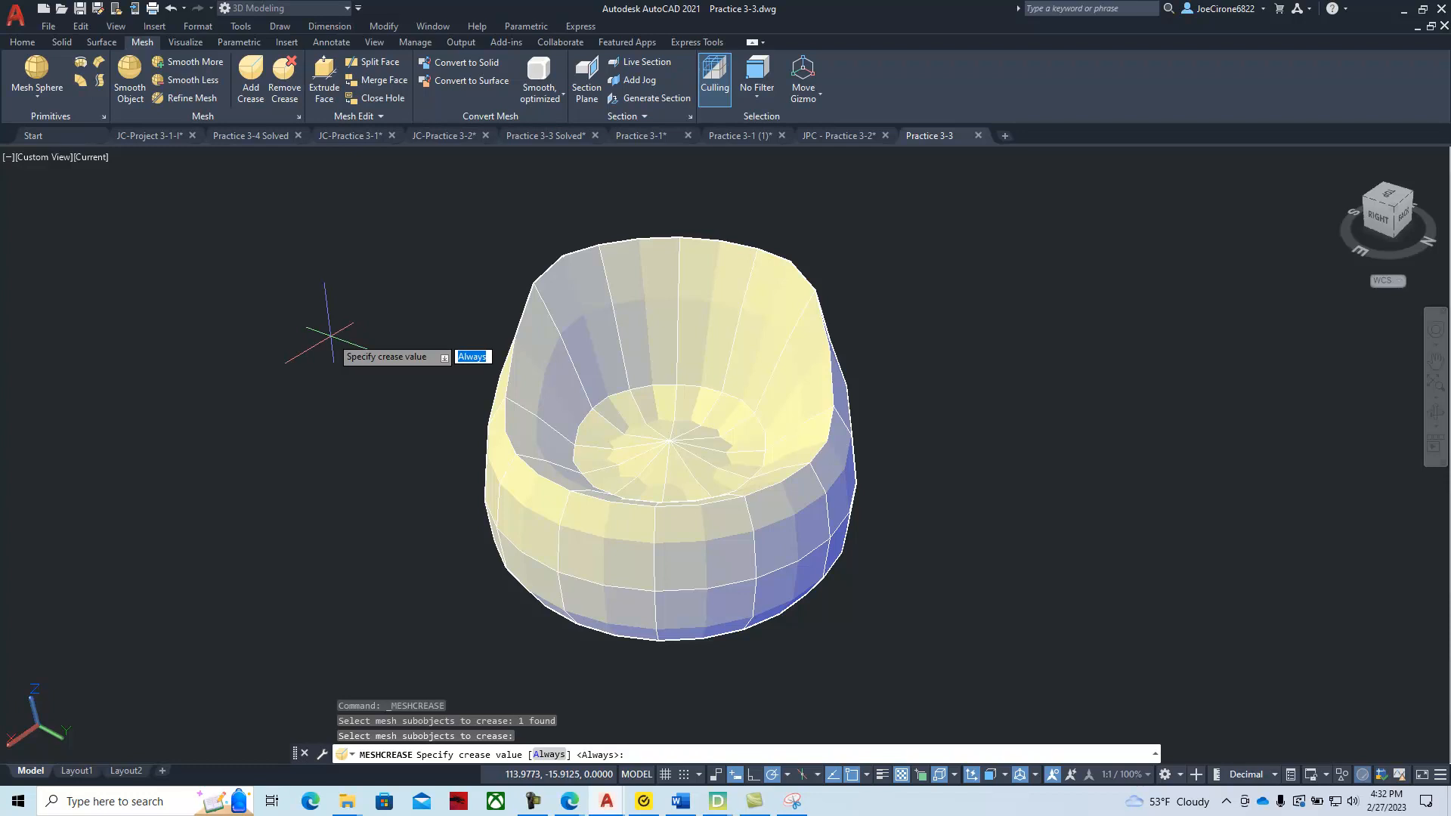
{"action": "key", "text": "Down"}
{"action": "key", "text": "Down"}
{"action": "key", "text": "Return"}
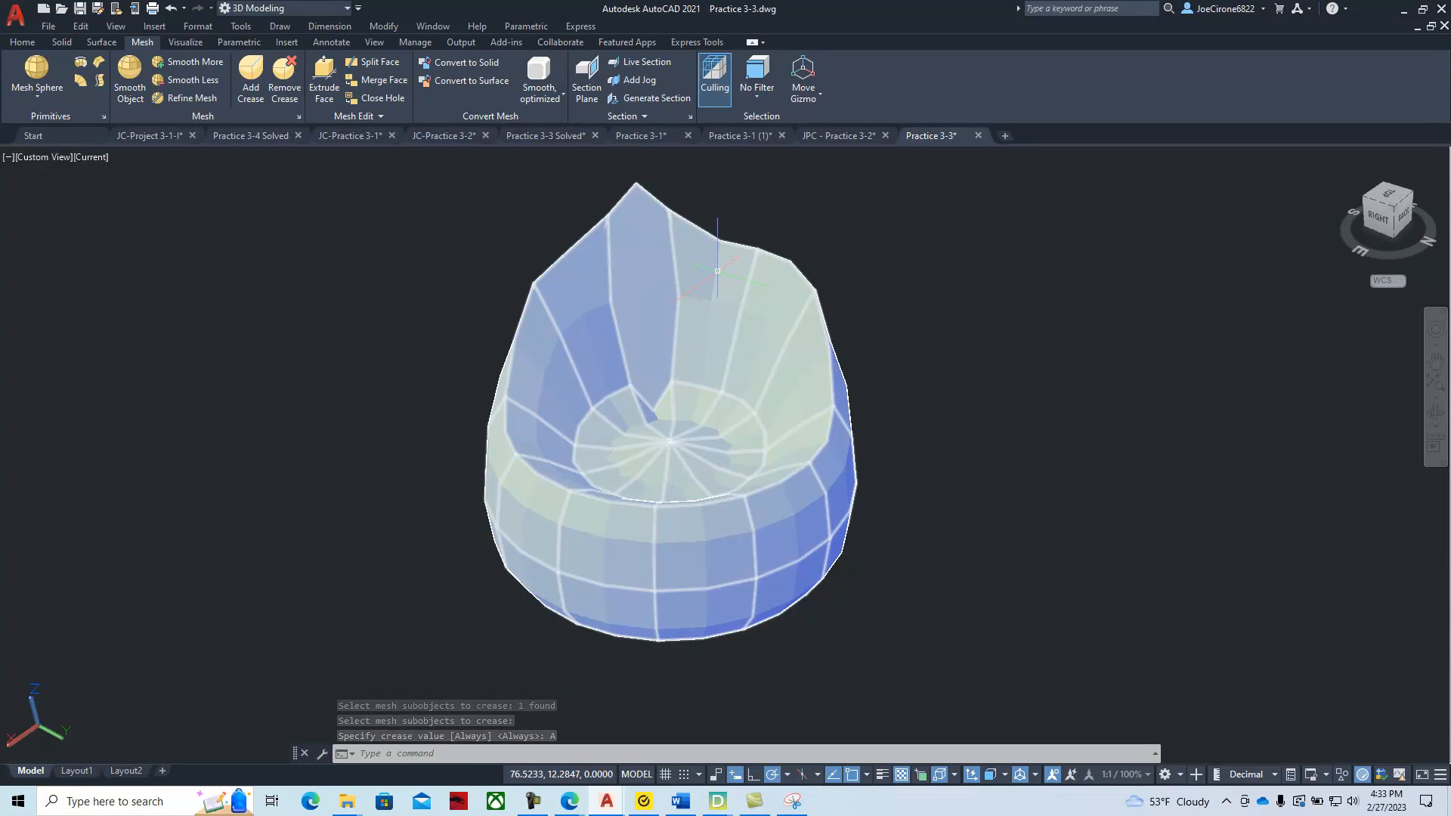
- Crease the adjacent inner backrest face right of the centre line with the value Always
{"action": "left_click", "coordinate": [250, 75]}
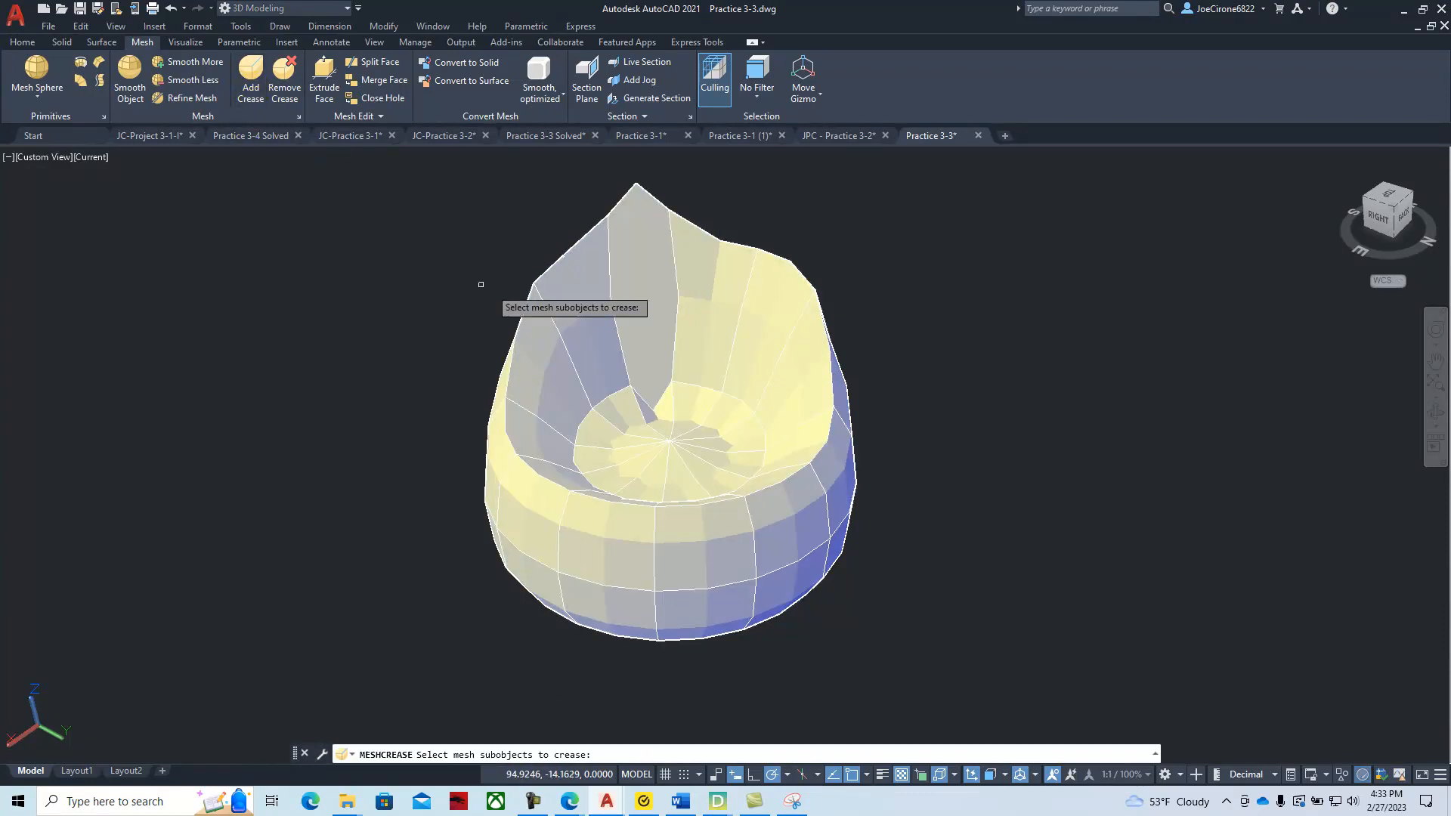
{"action": "left_click", "coordinate": [697, 263]}
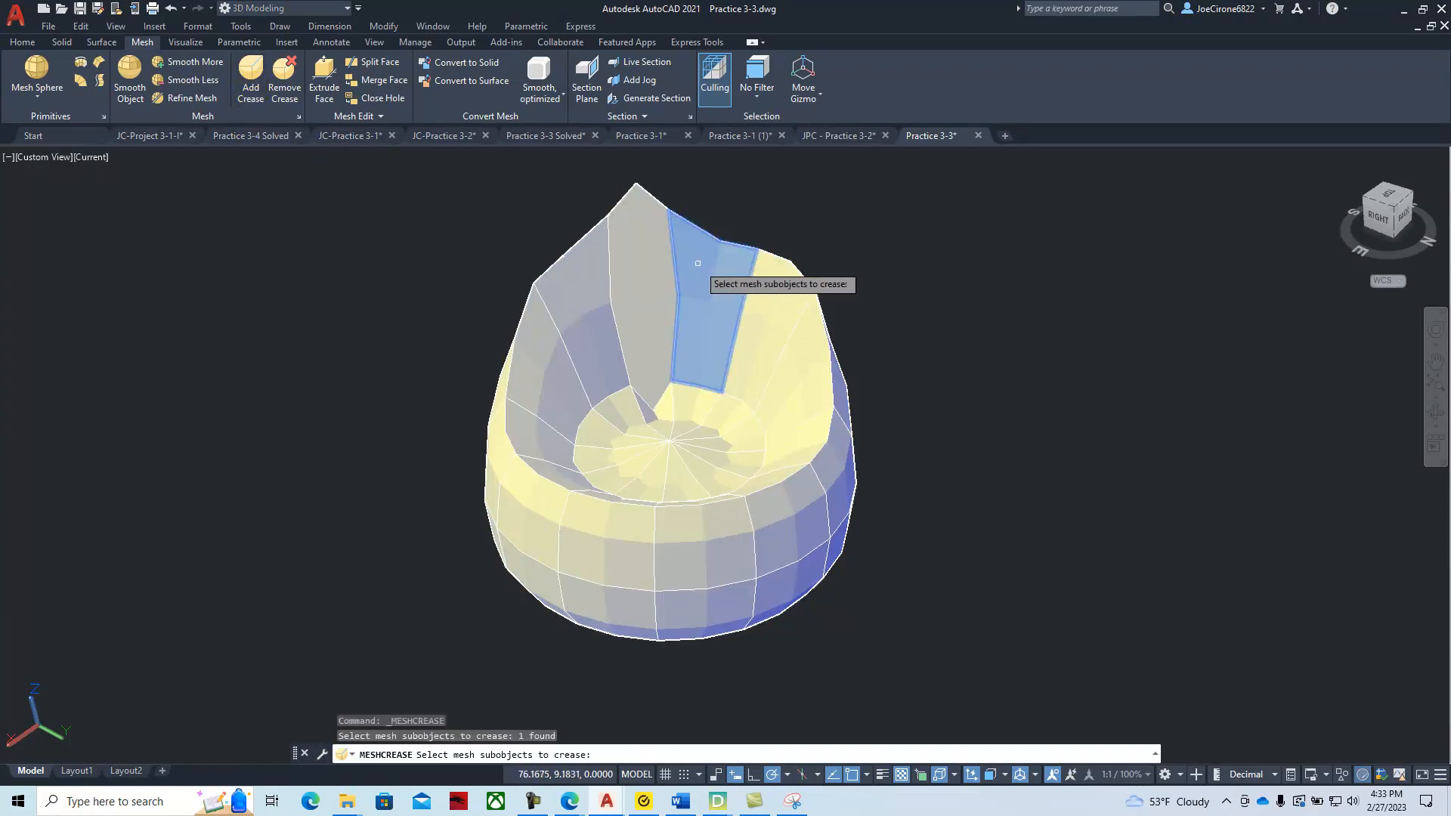
{"action": "key", "text": "Return"}
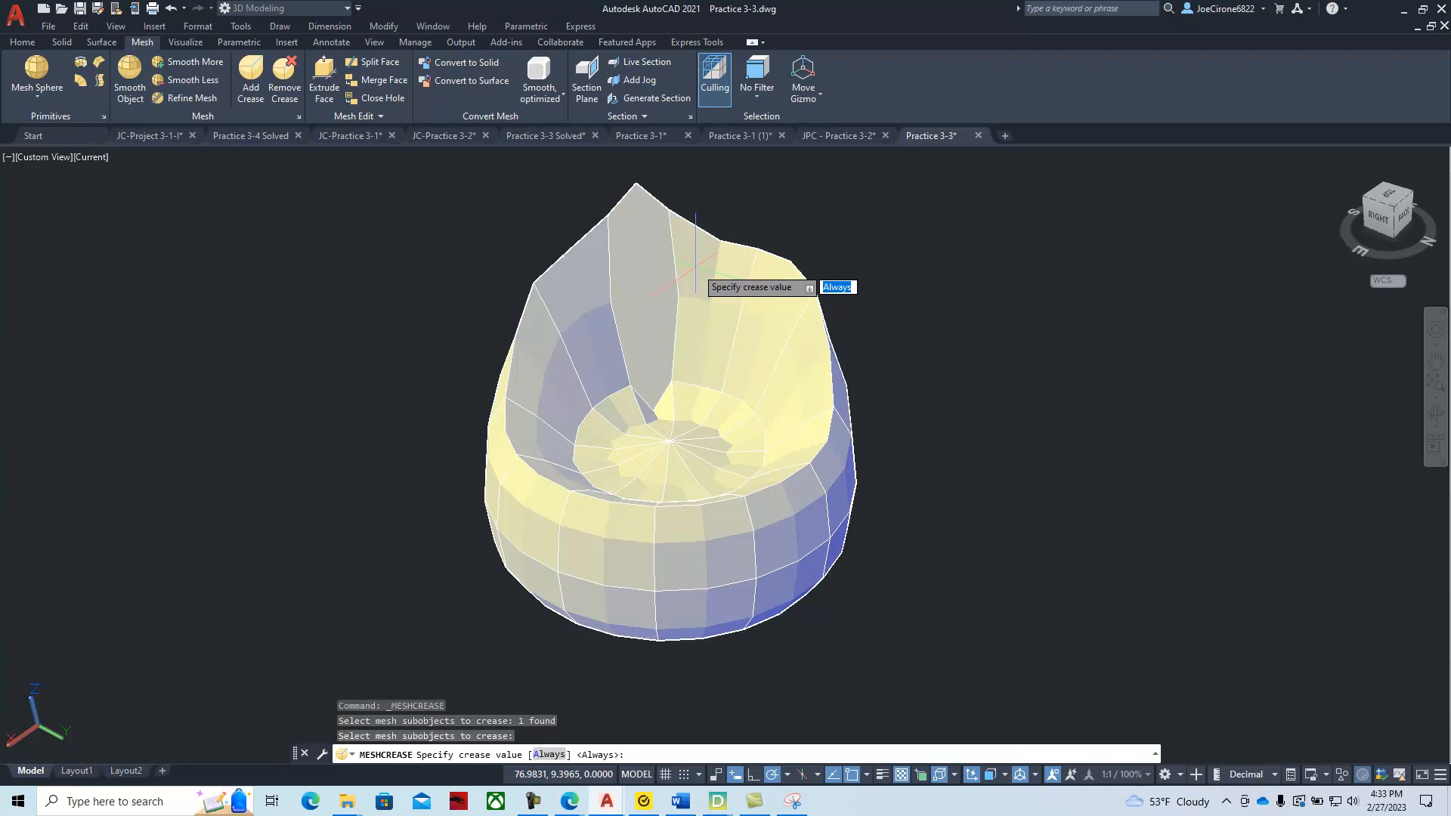
{"action": "key", "text": "Return"}
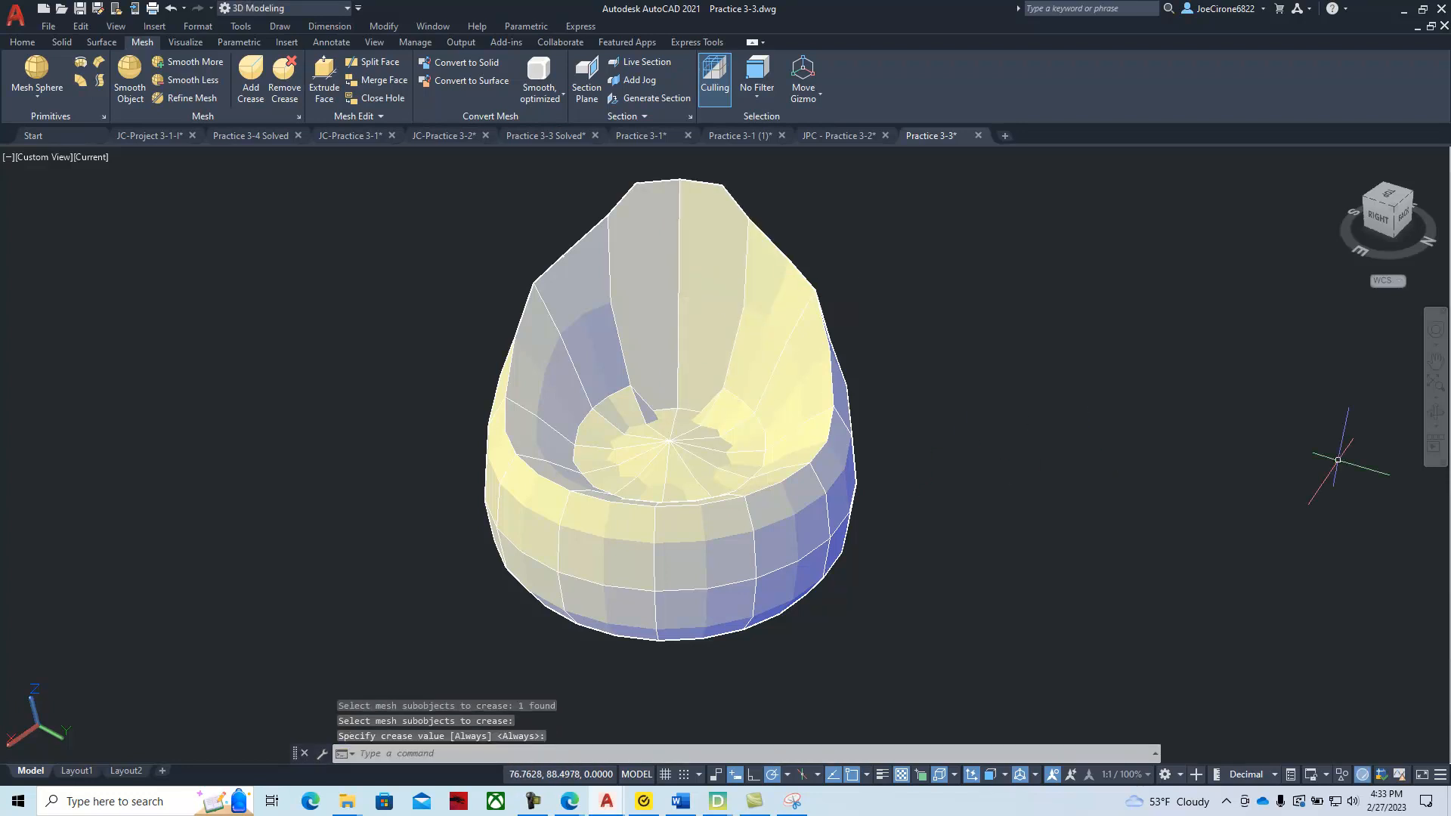
- Check the exercise instructions and set the creased chair mesh's smoothness to Level 4
{"action": "key", "text": "alt+Tab"}
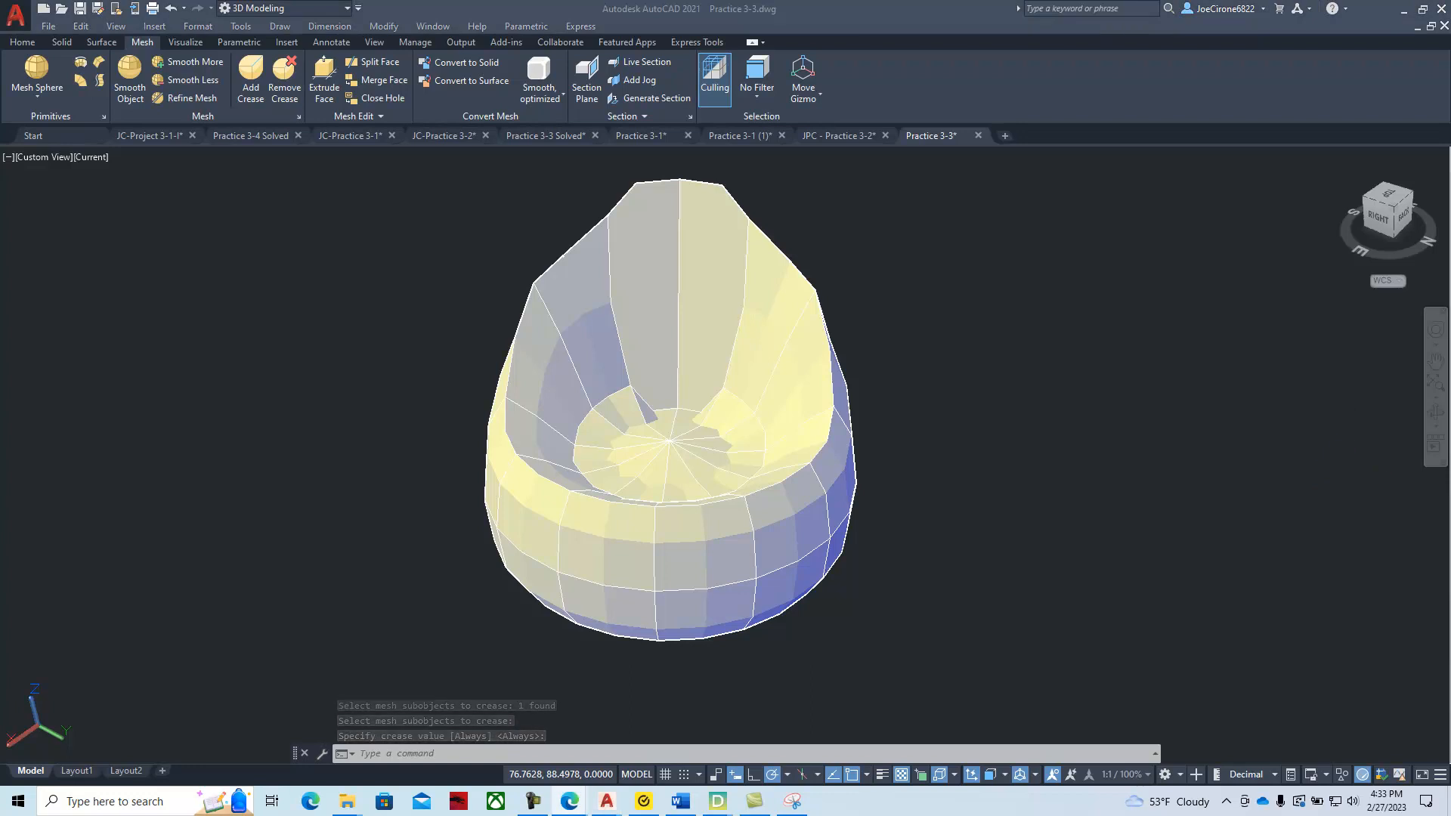
{"action": "left_click_drag", "start_coordinate": [1450, 144], "coordinate": [775, 50]}
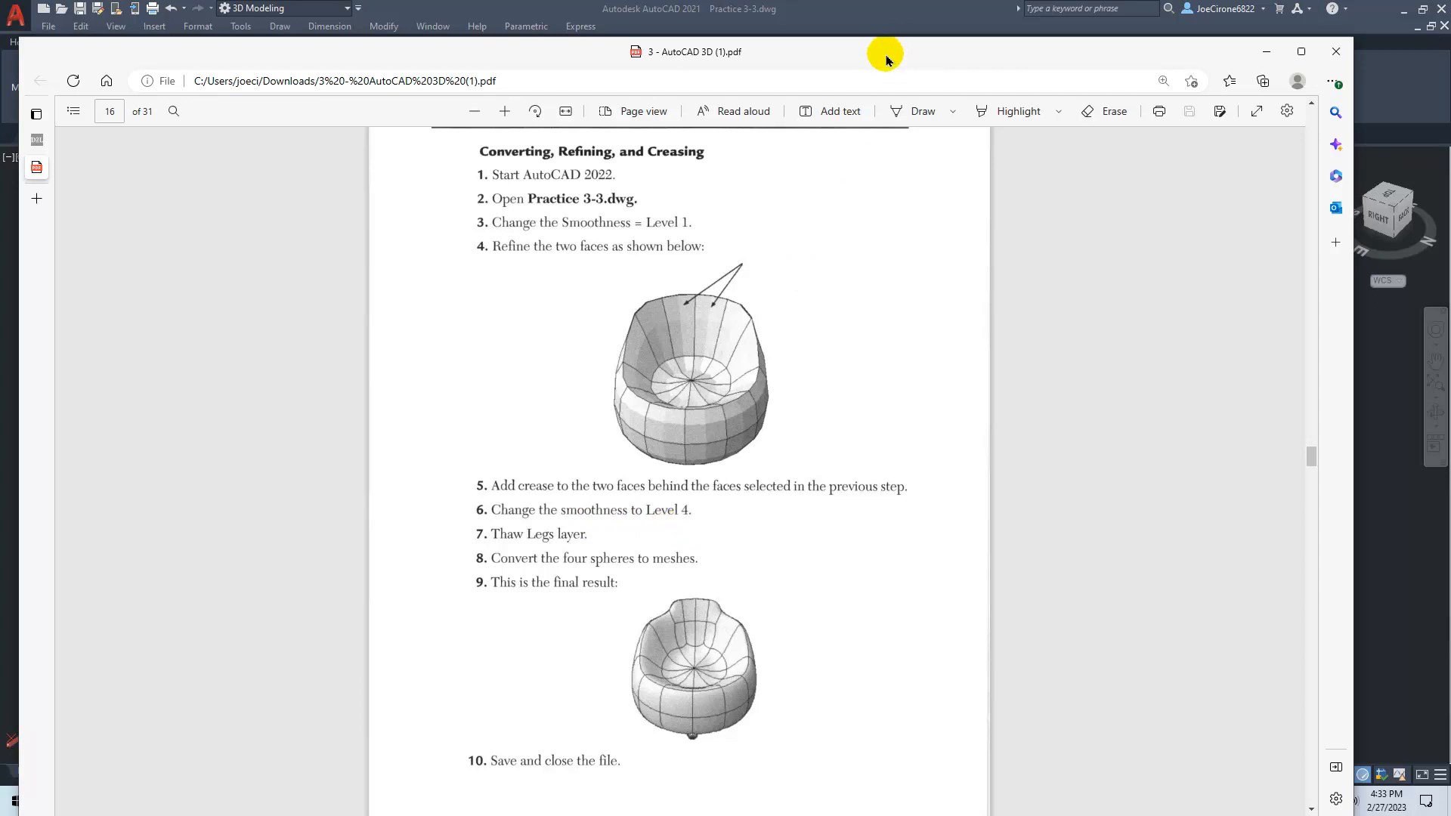
{"action": "left_click_drag", "start_coordinate": [903, 58], "coordinate": [1450, 95]}
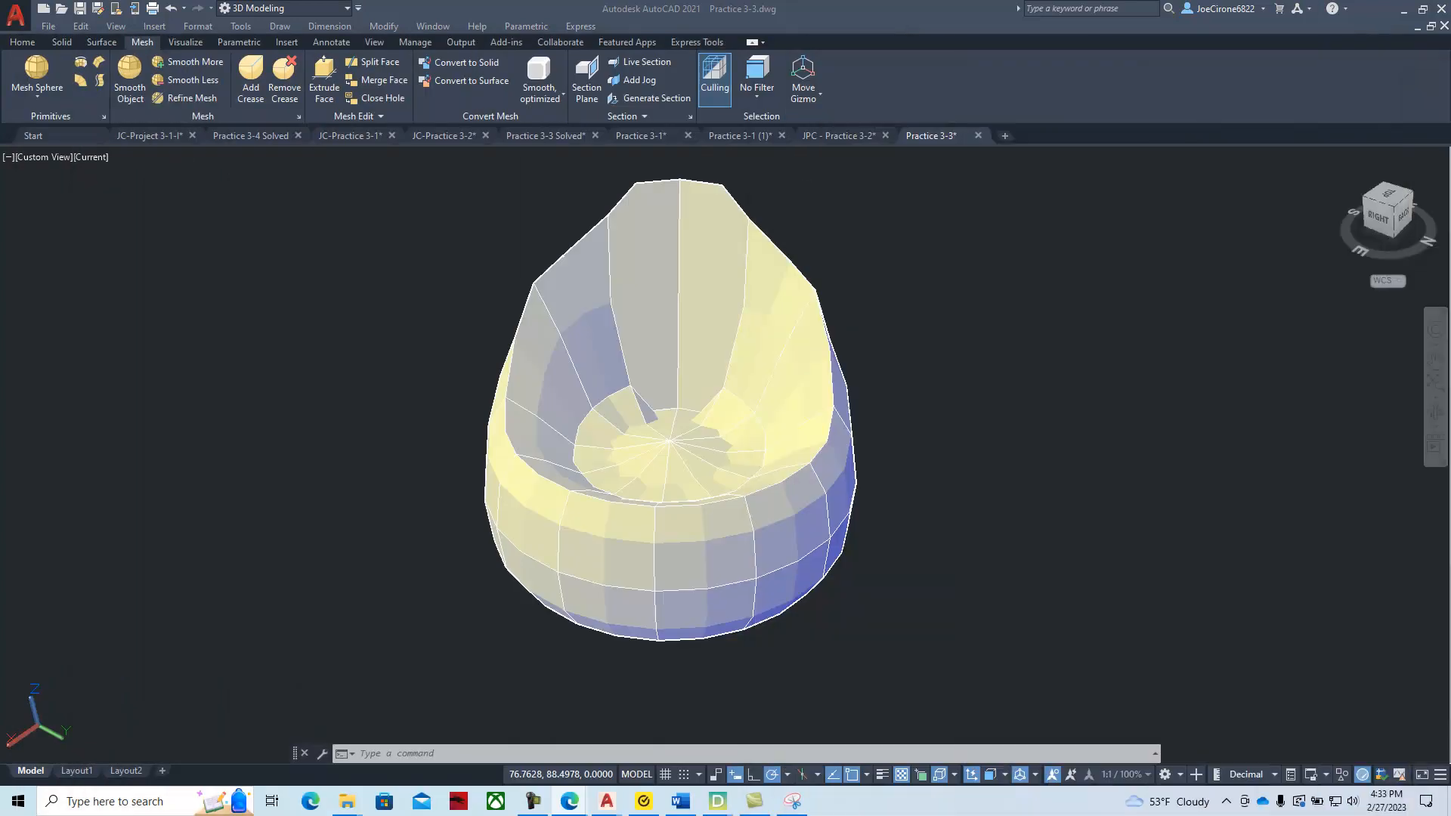
{"action": "left_click", "coordinate": [1003, 310]}
{"action": "left_click", "coordinate": [780, 328]}
{"action": "right_click", "coordinate": [1021, 346]}
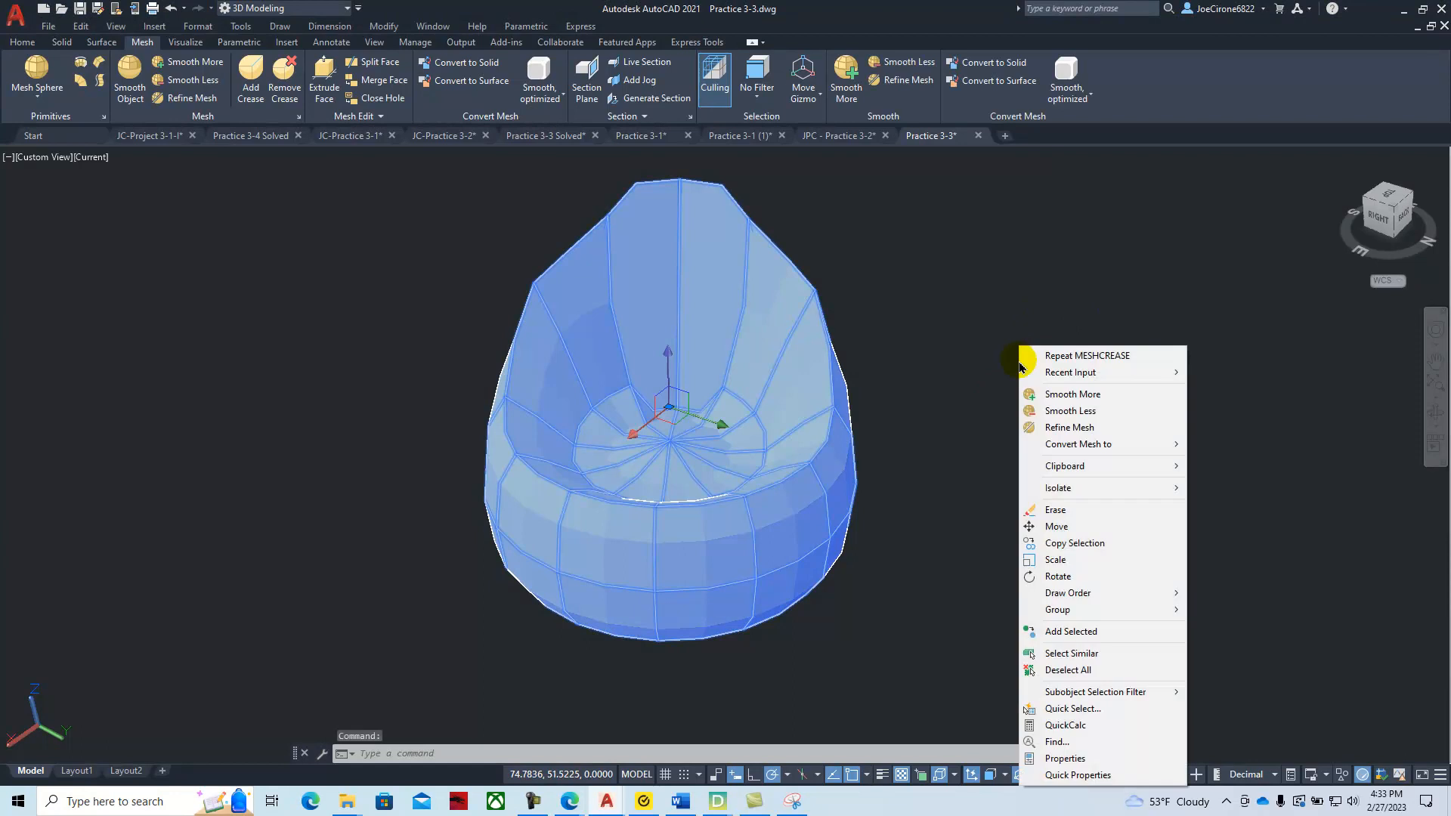
{"action": "left_click", "coordinate": [1070, 775]}
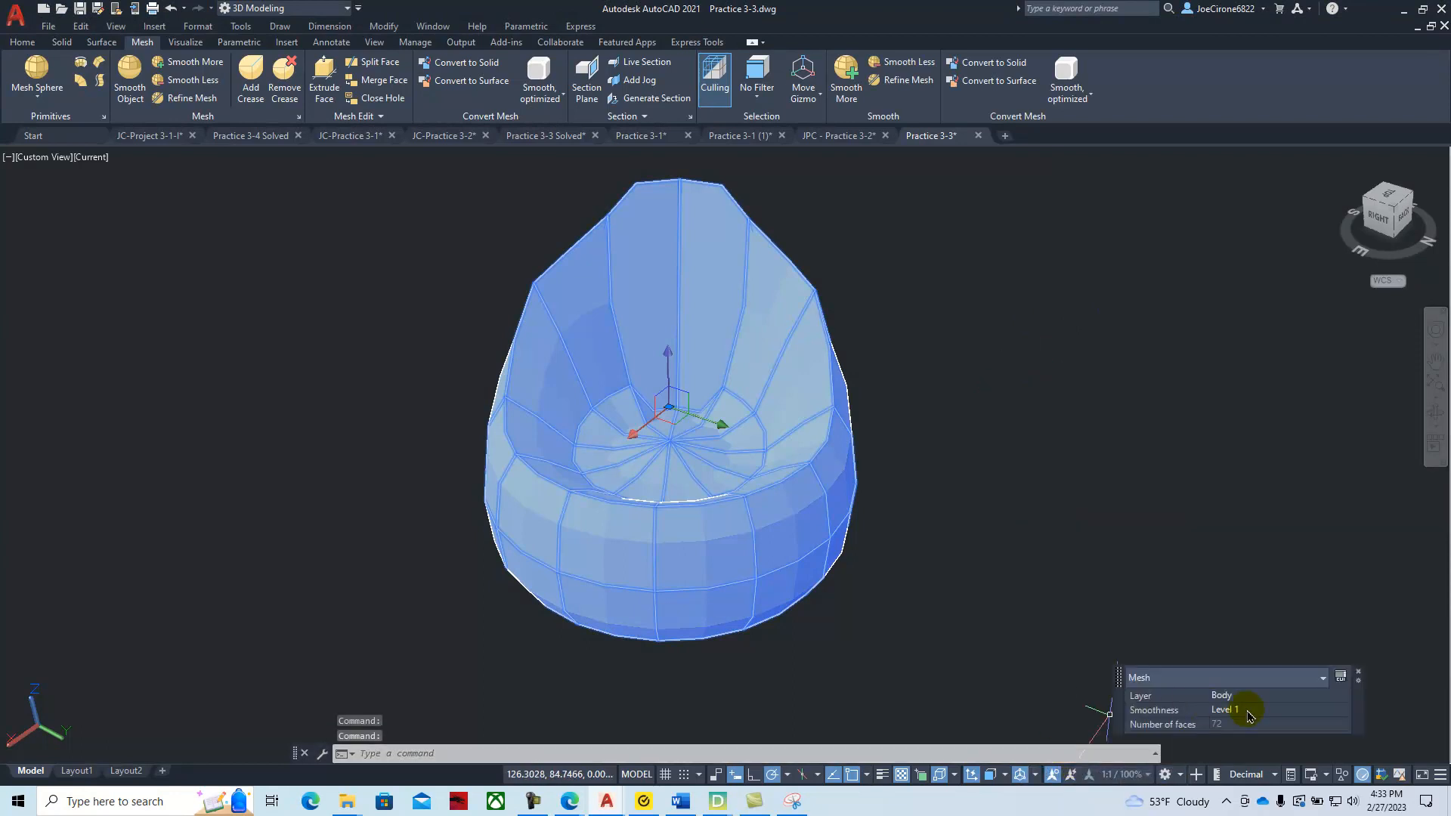
{"action": "left_click", "coordinate": [1319, 709]}
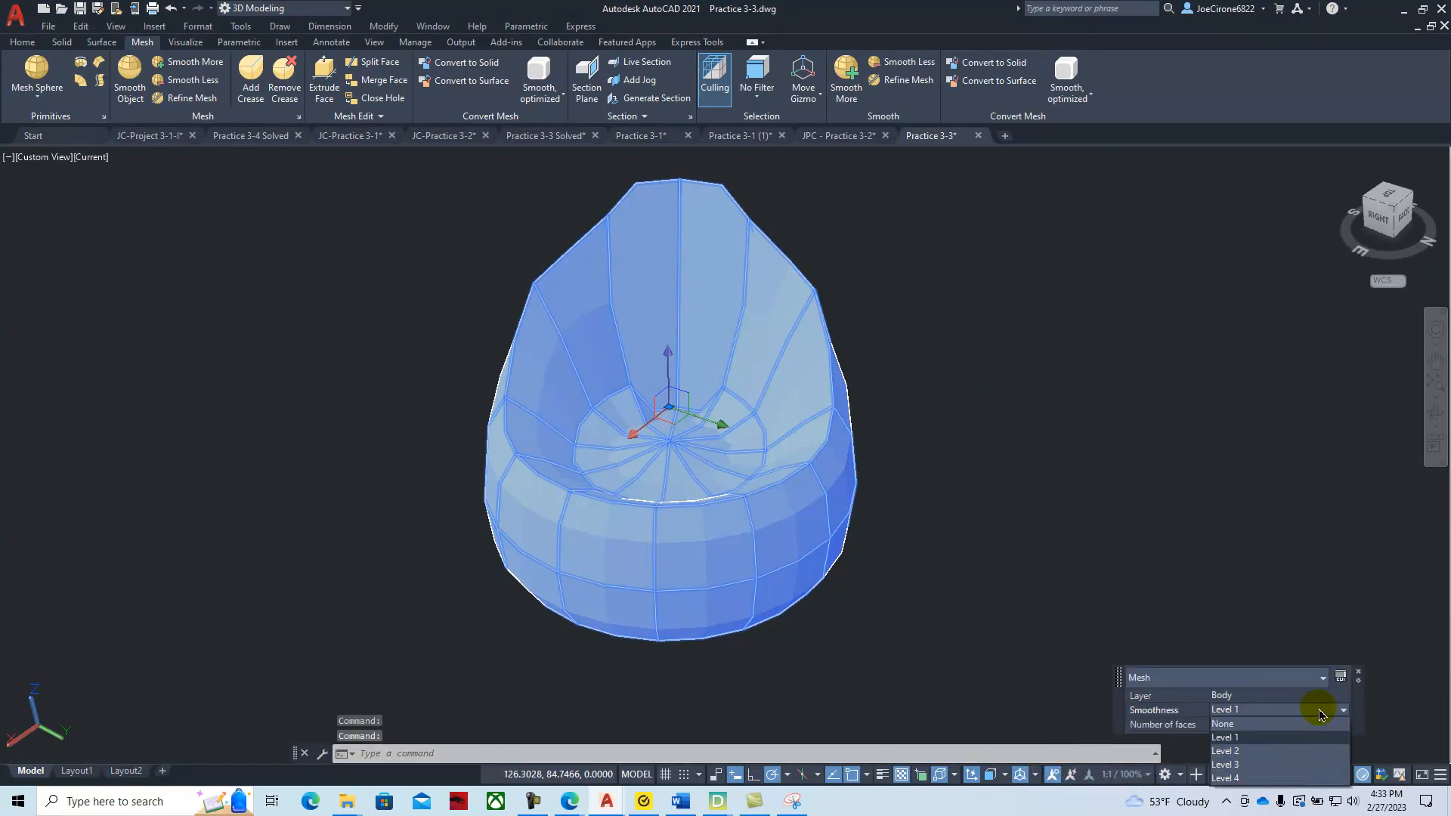
{"action": "left_click", "coordinate": [1270, 778]}
{"action": "key", "text": "Escape"}
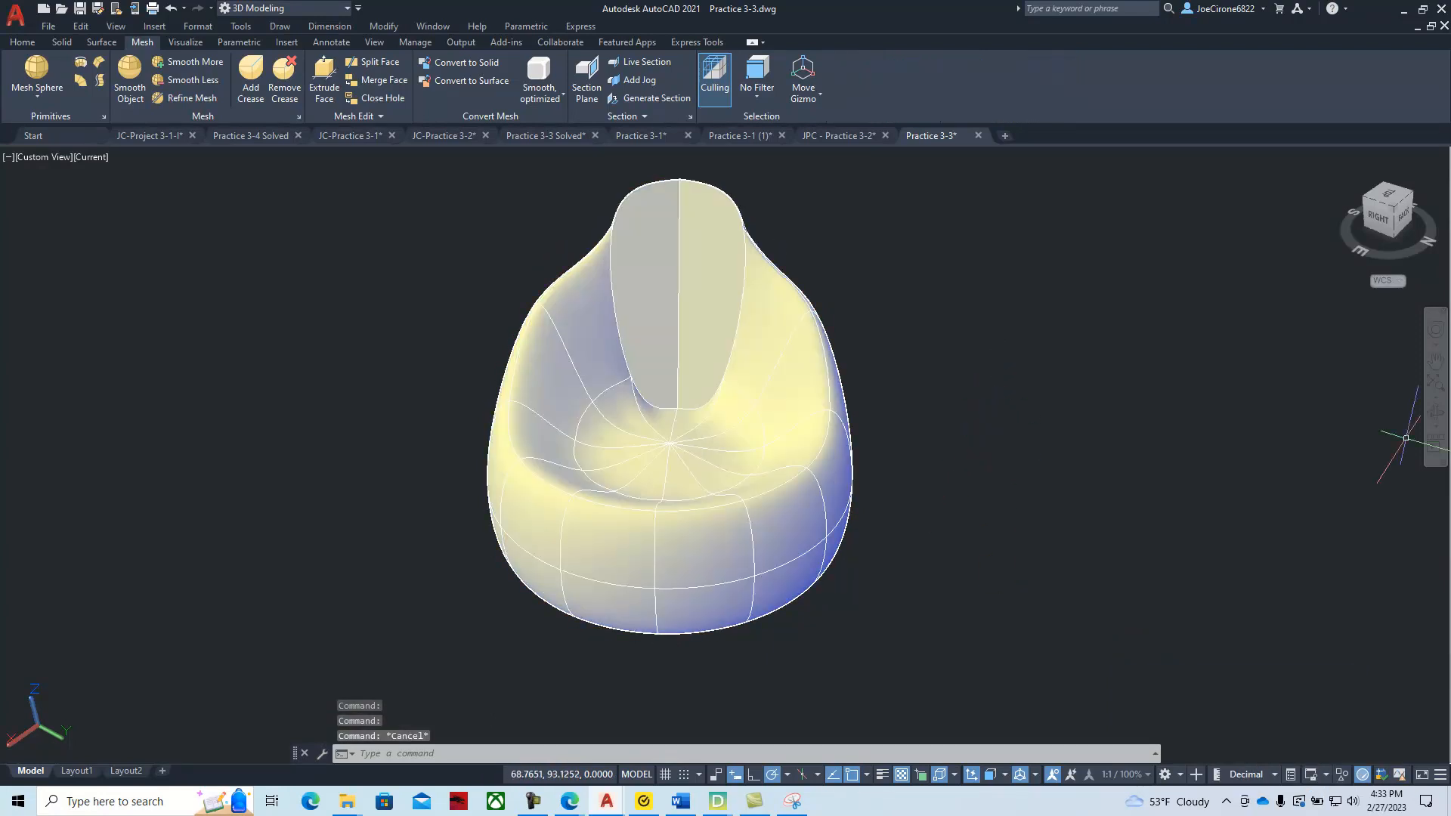
- Consult the PDF for the remaining Practice 3-3 steps on the Legs layer and the four spheres
{"action": "left_click_drag", "start_coordinate": [1450, 55], "coordinate": [801, 40]}
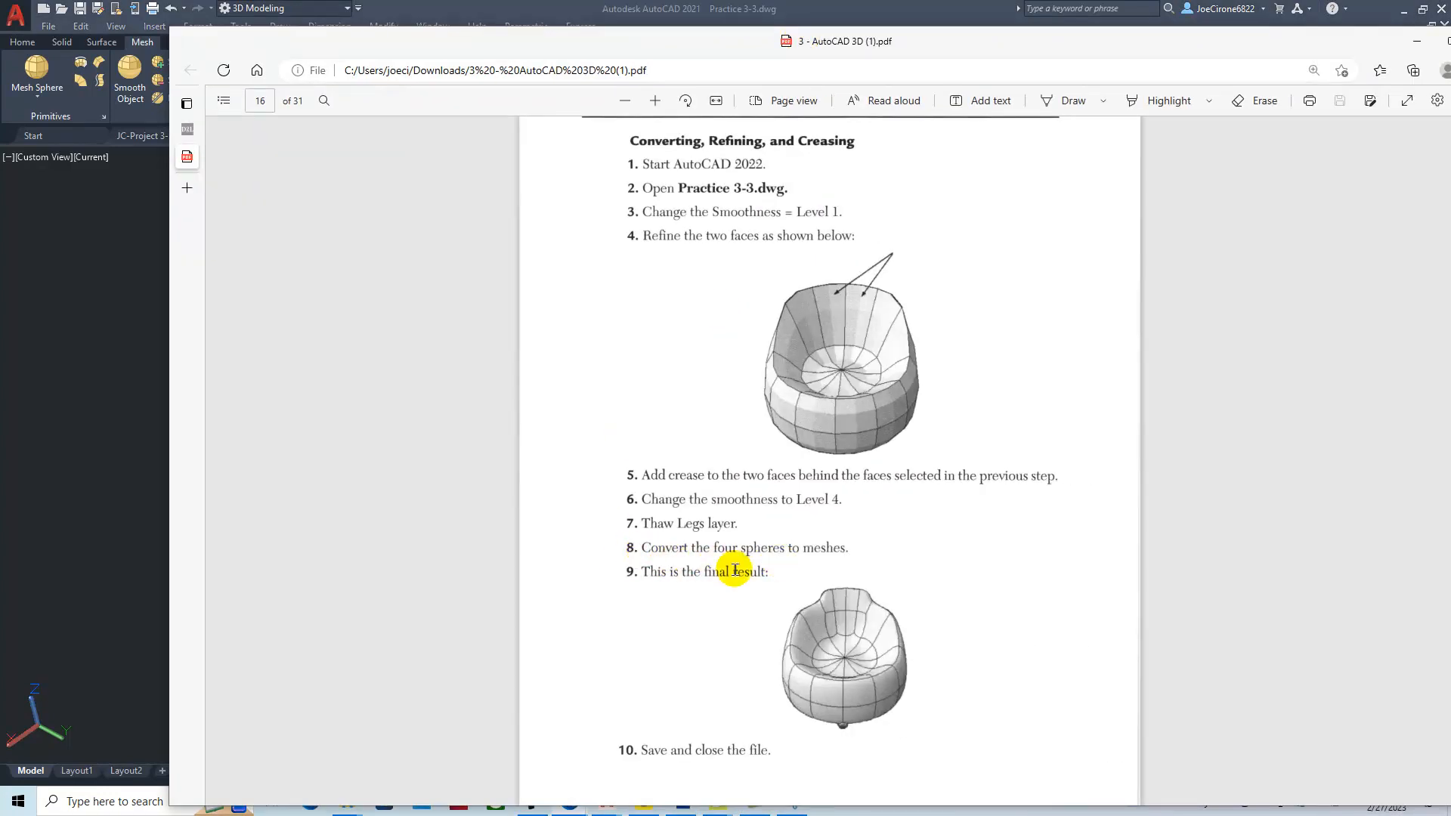
{"action": "left_click_drag", "start_coordinate": [891, 50], "coordinate": [1450, 42]}
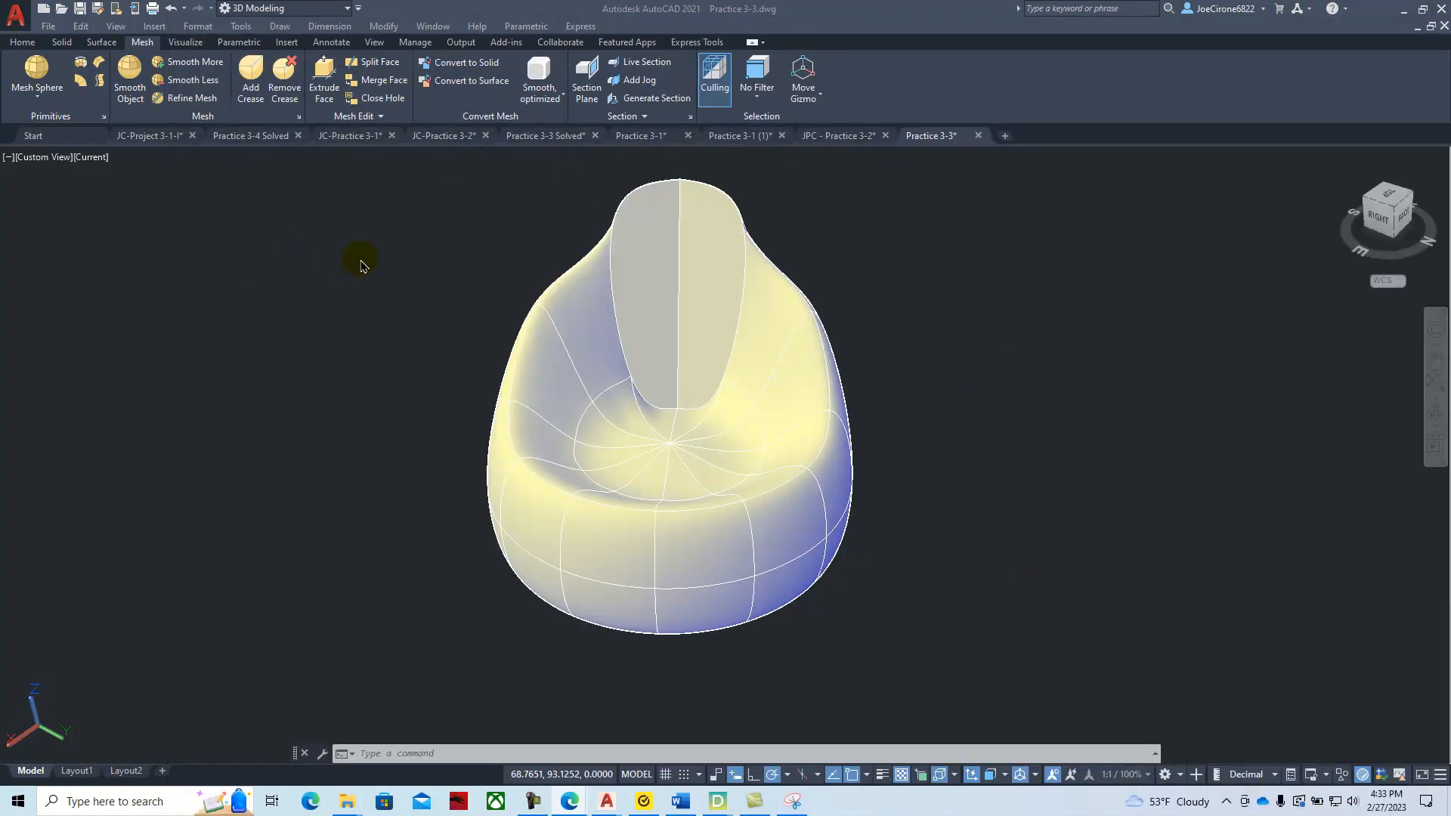
- Thaw the Legs layer and orbit around the chair to view its legs
{"action": "left_click", "coordinate": [302, 266]}
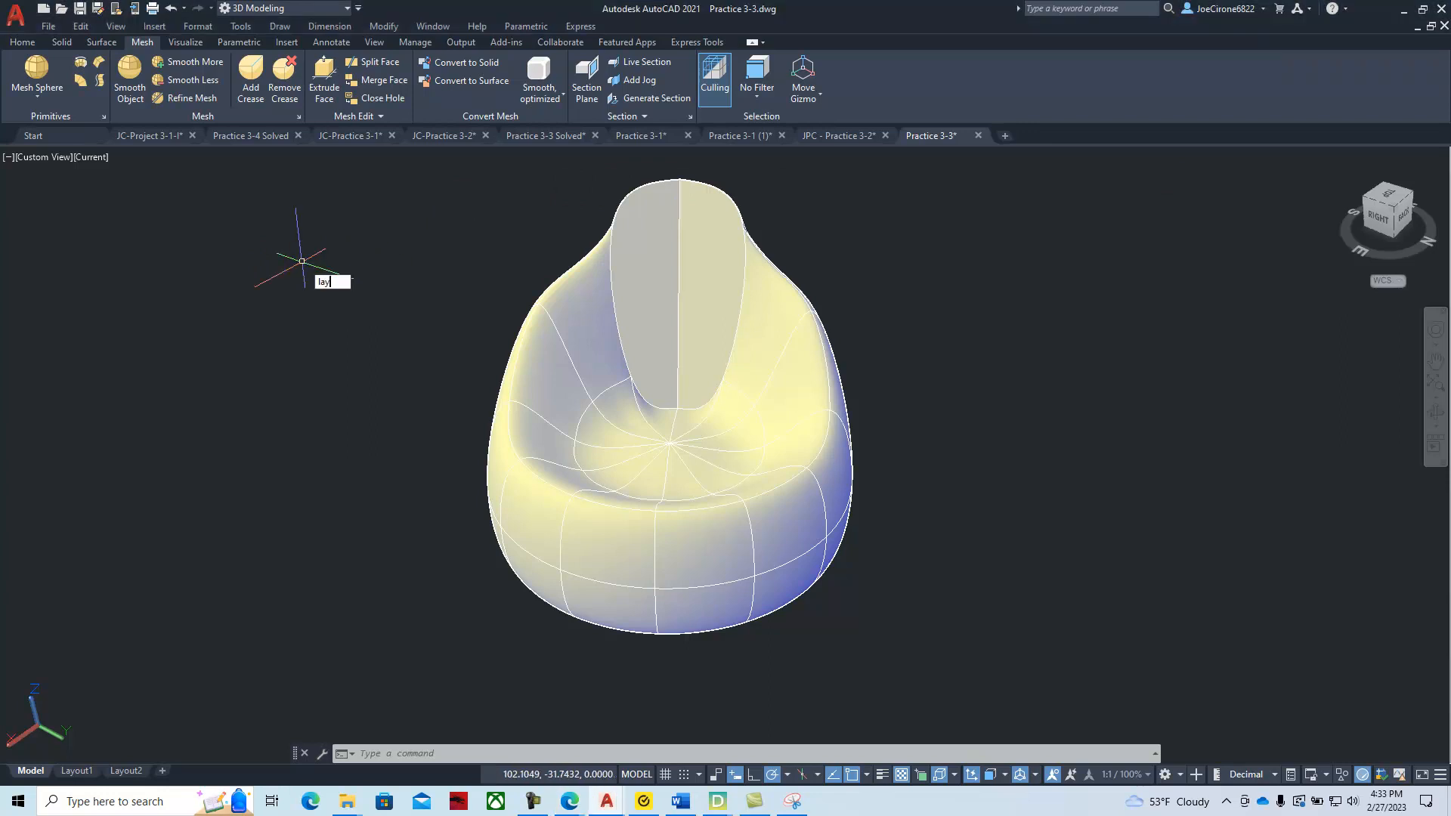
{"action": "key", "text": "Return"}
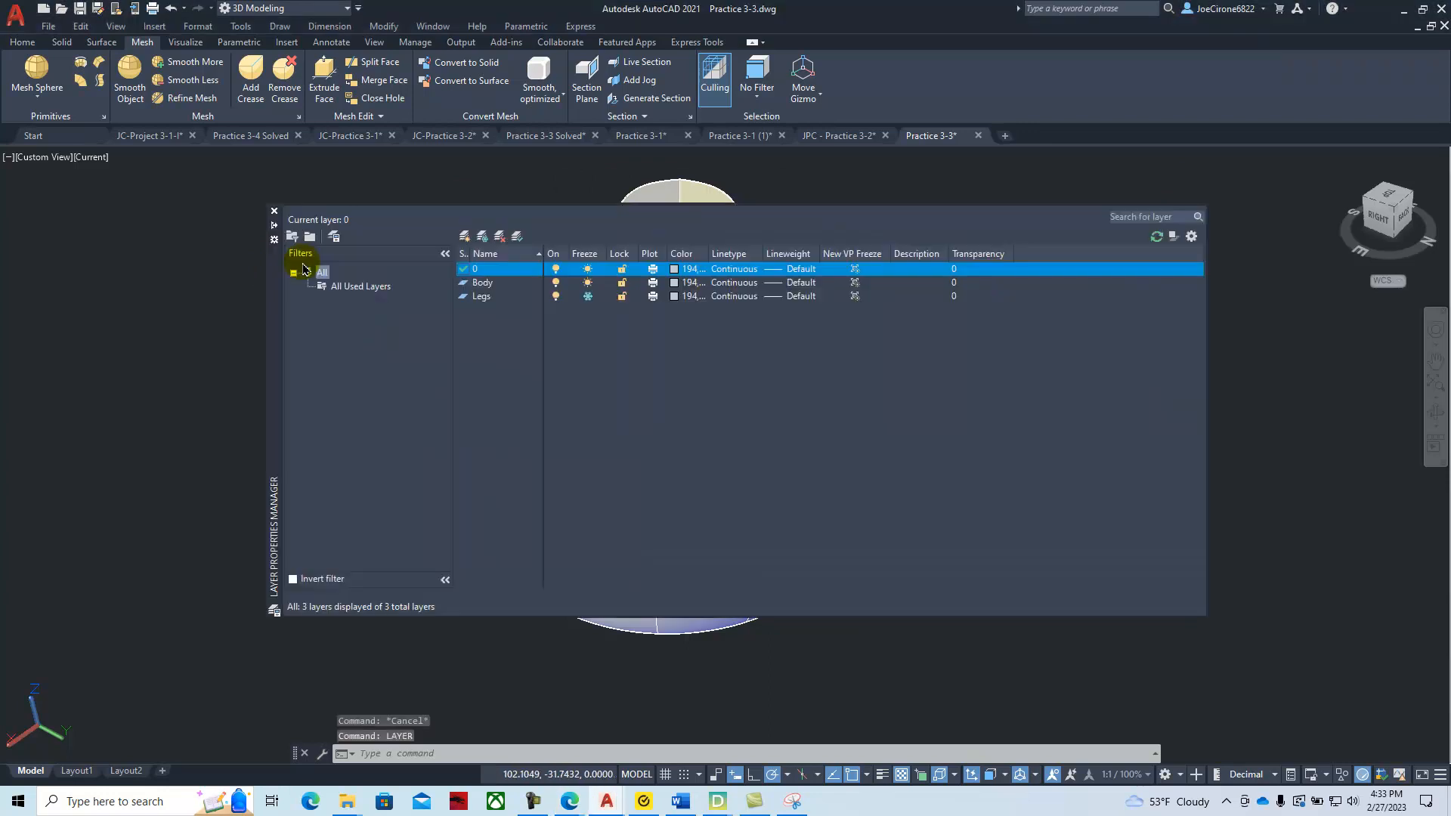
{"action": "left_click", "coordinate": [586, 298]}
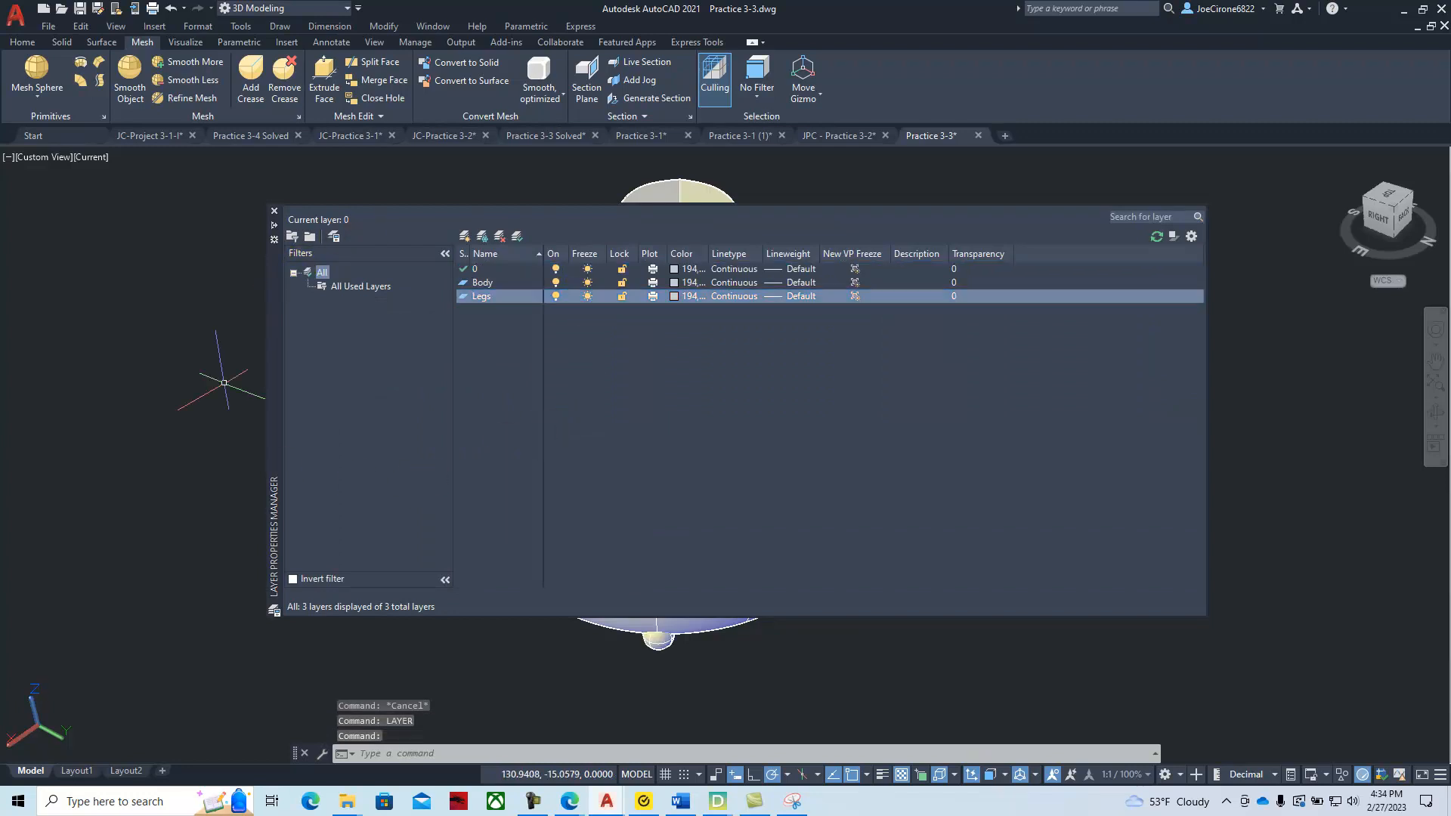
{"action": "left_click", "coordinate": [274, 226]}
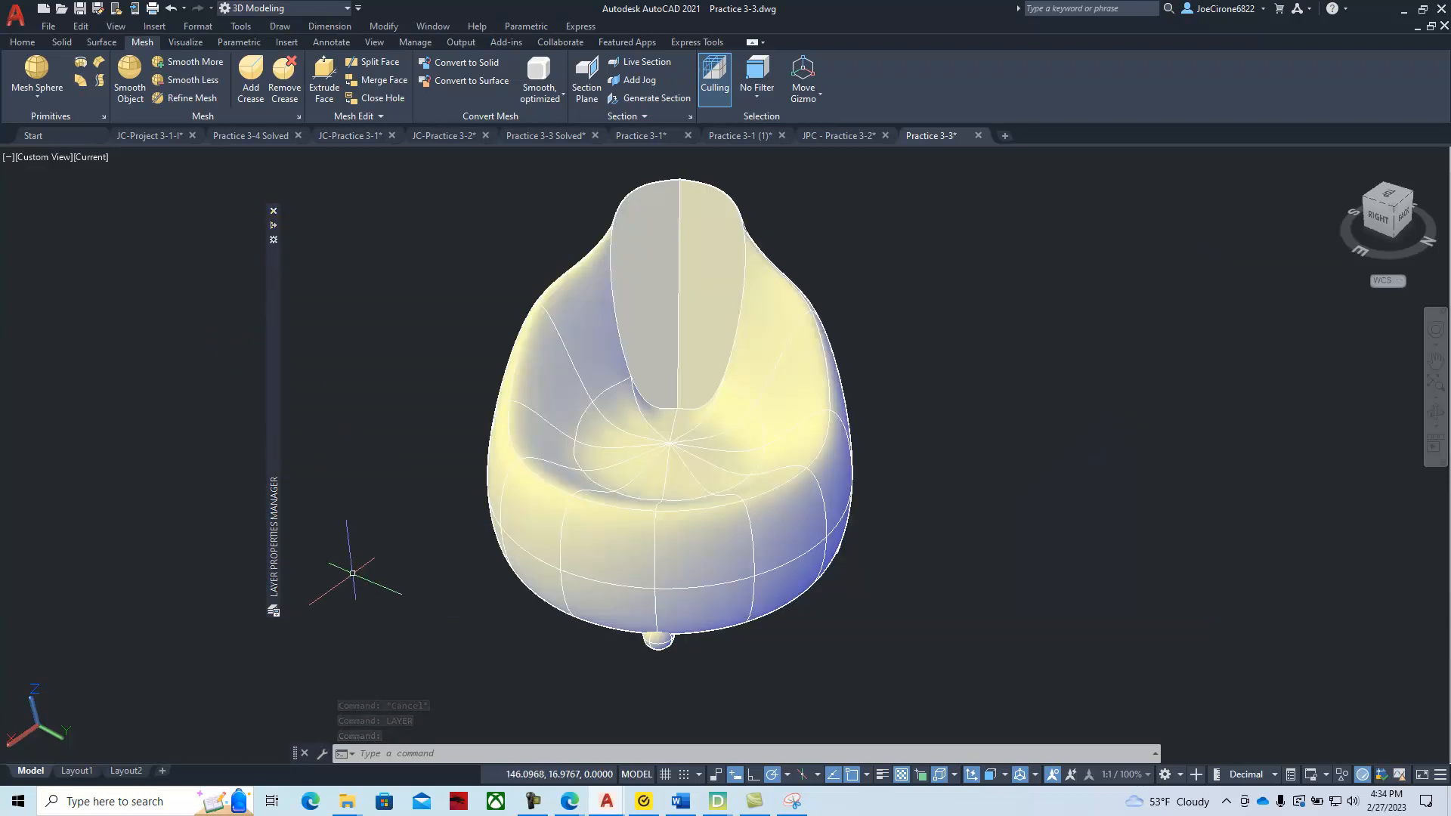
{"action": "middle_click_drag", "start_coordinate": [476, 630], "coordinate": [587, 599], "text": "shift"}
{"action": "scroll", "coordinate": [730, 453], "scroll_direction": "down", "scroll_amount": 1}
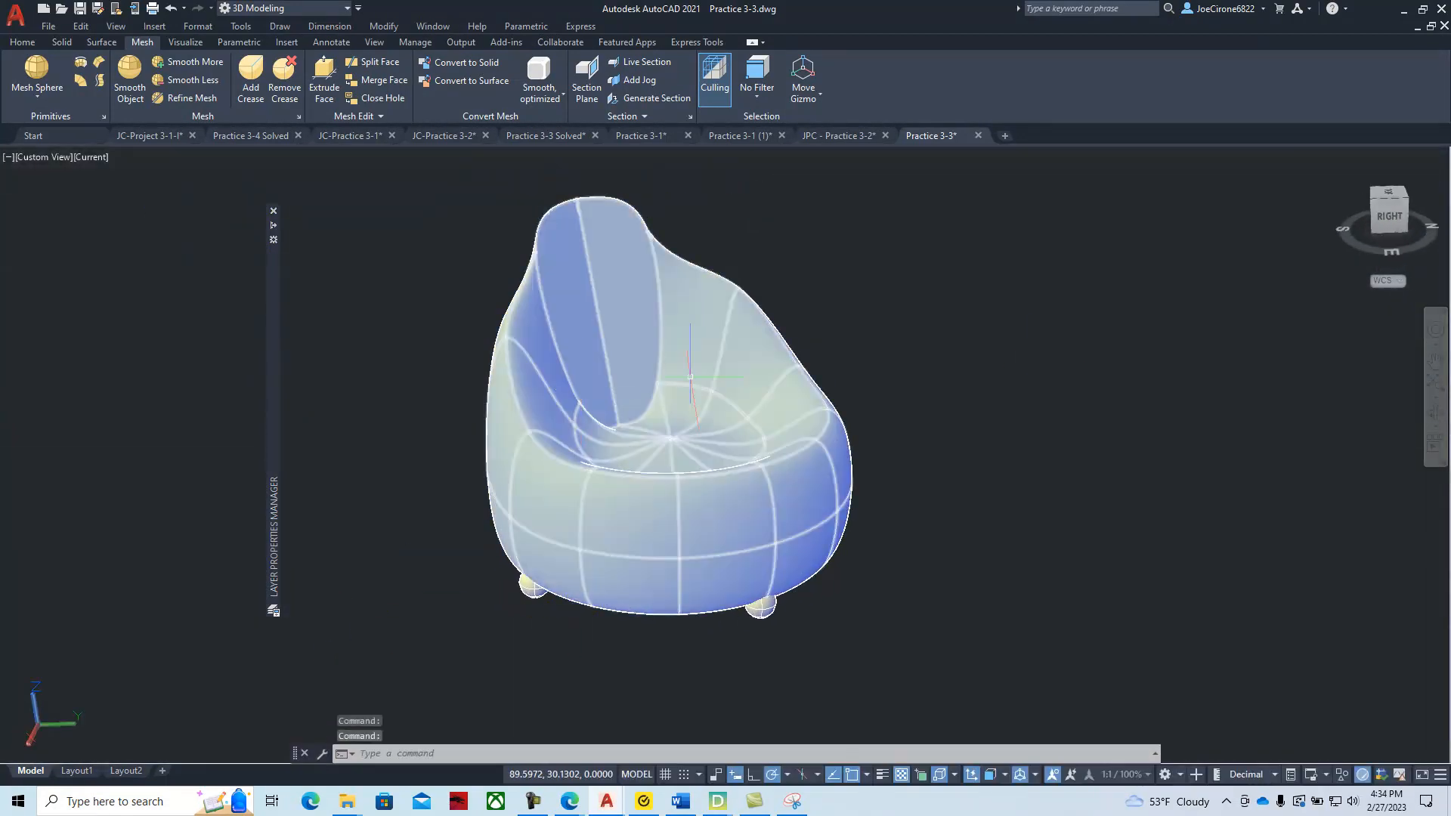
- Change the Body layer's colour to a light pink true colour
{"action": "mouse_move", "coordinate": [275, 519]}
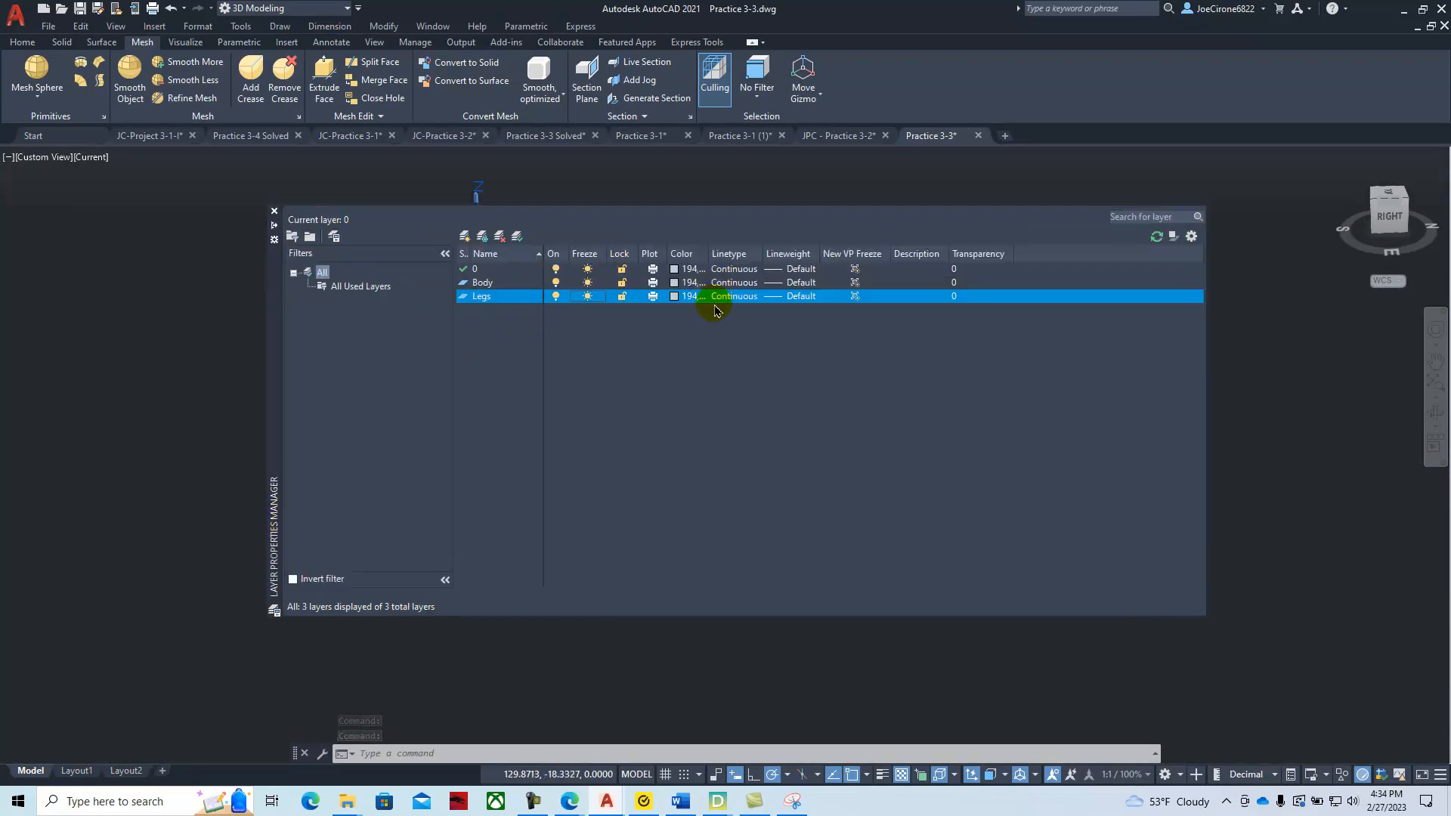
{"action": "left_click", "coordinate": [671, 284]}
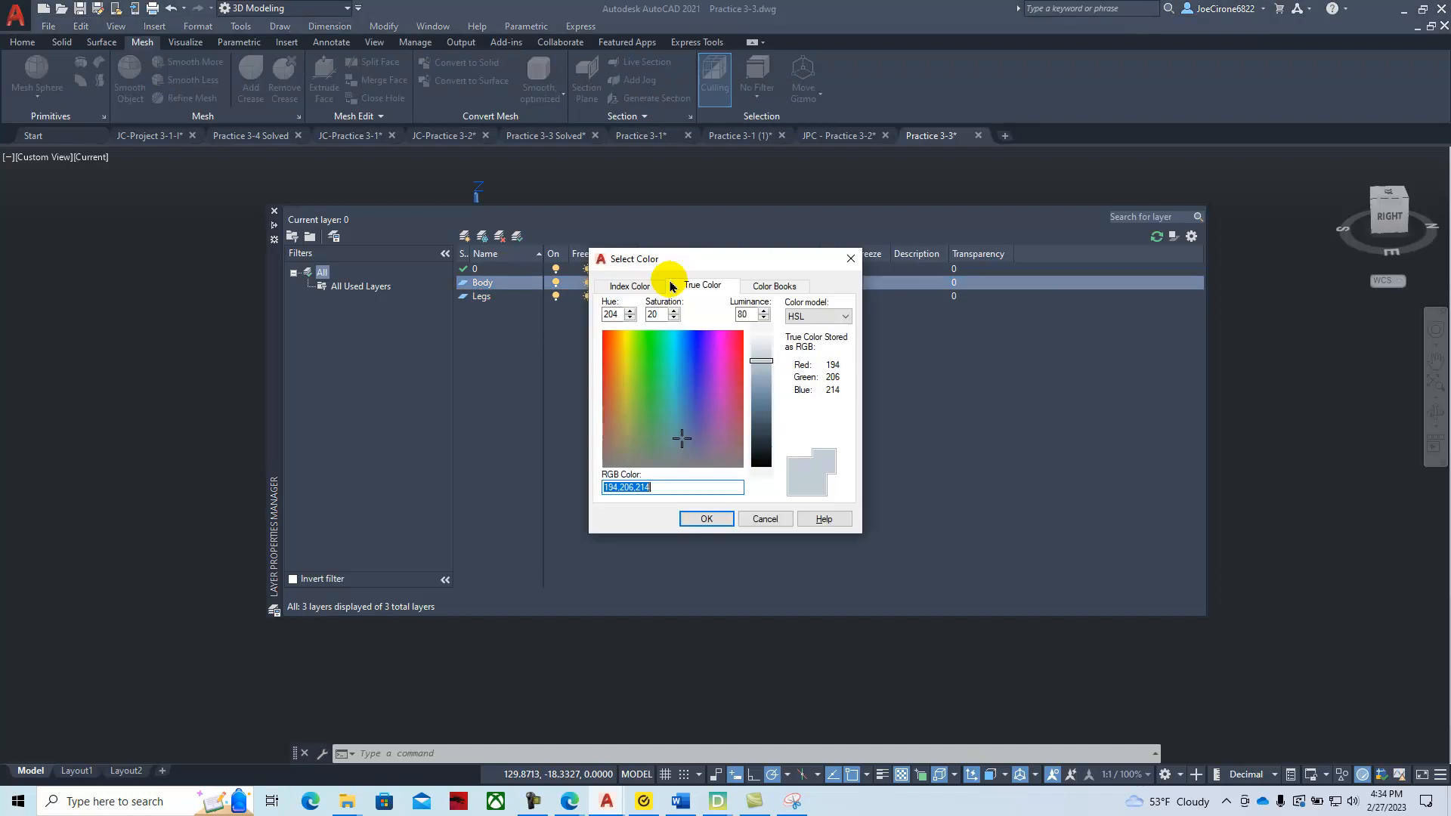
{"action": "left_click", "coordinate": [719, 367]}
{"action": "left_click", "coordinate": [704, 518]}
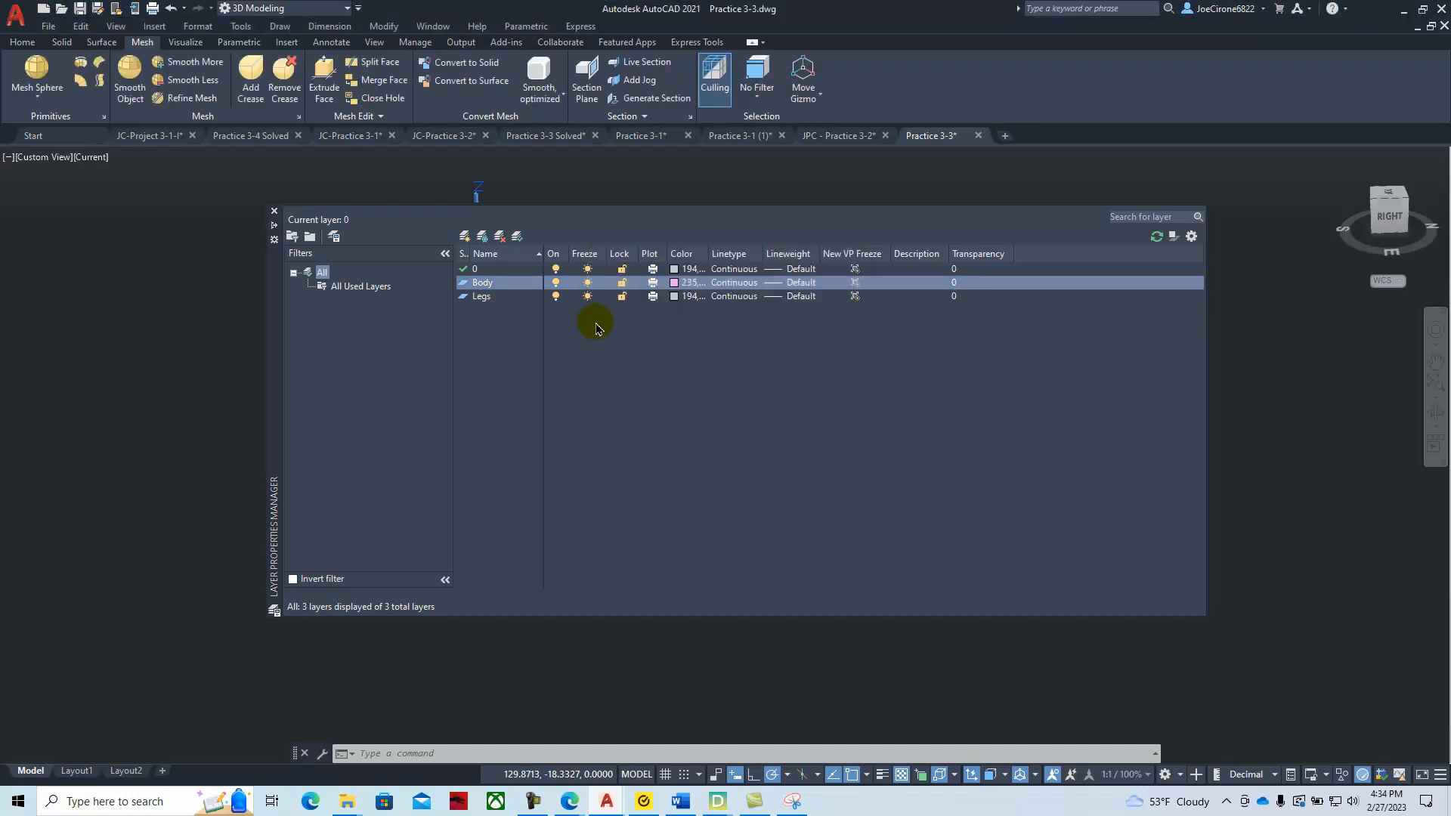
- Give the Legs layer a light pink true colour as well
{"action": "left_click", "coordinate": [659, 296]}
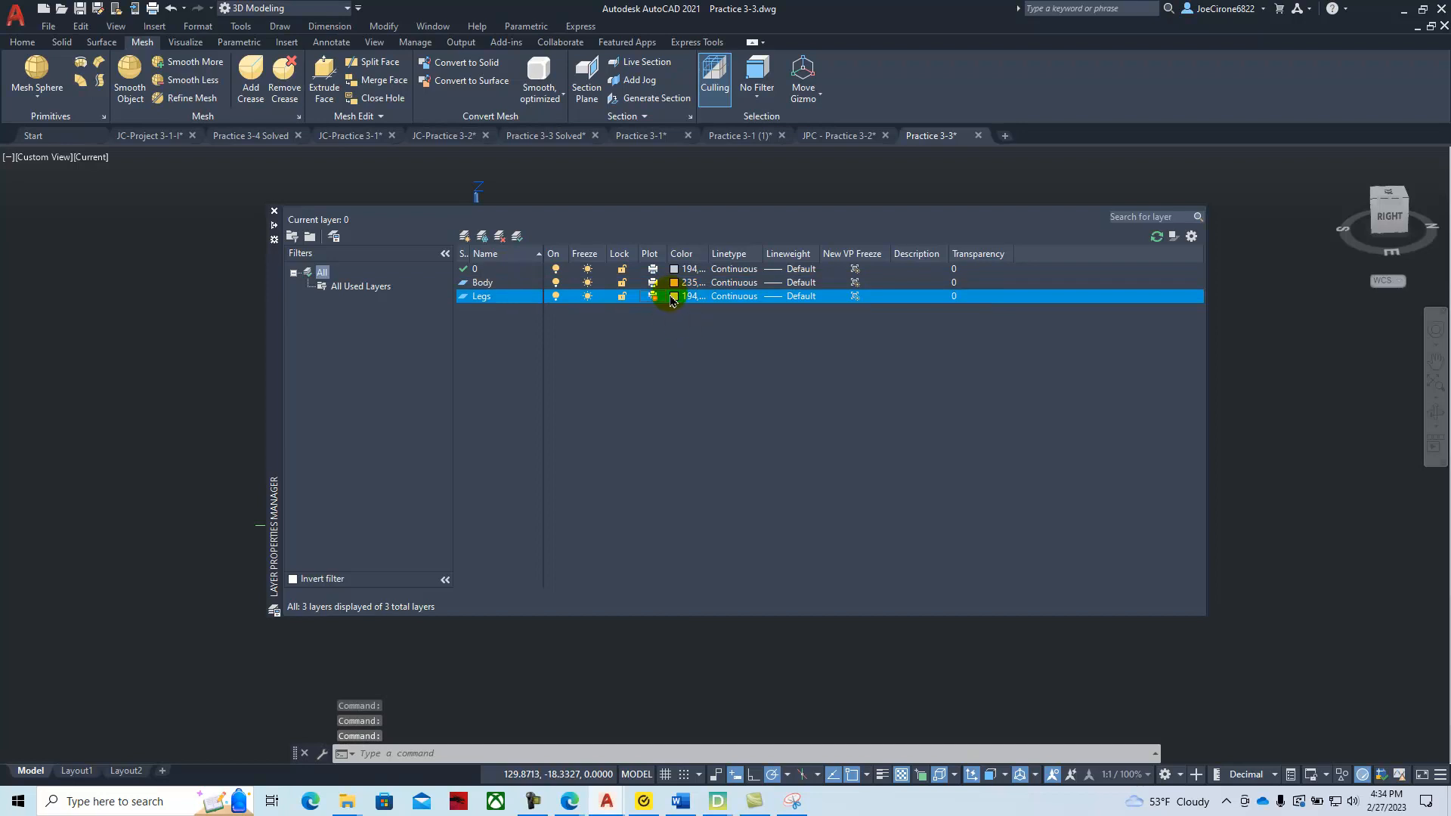
{"action": "left_click", "coordinate": [672, 297]}
{"action": "left_click", "coordinate": [724, 368]}
{"action": "left_click", "coordinate": [706, 518]}
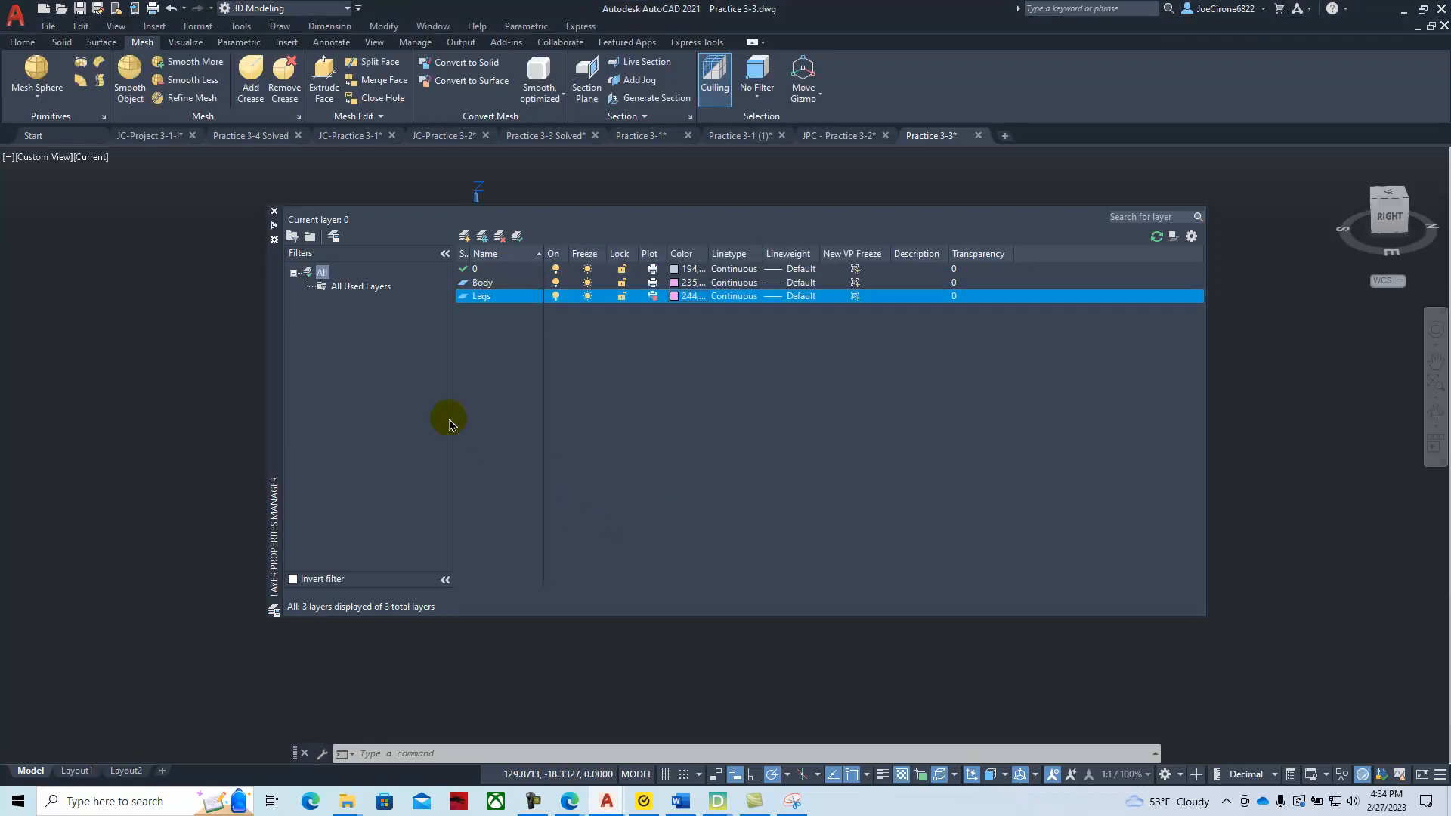
{"action": "left_click", "coordinate": [274, 227]}
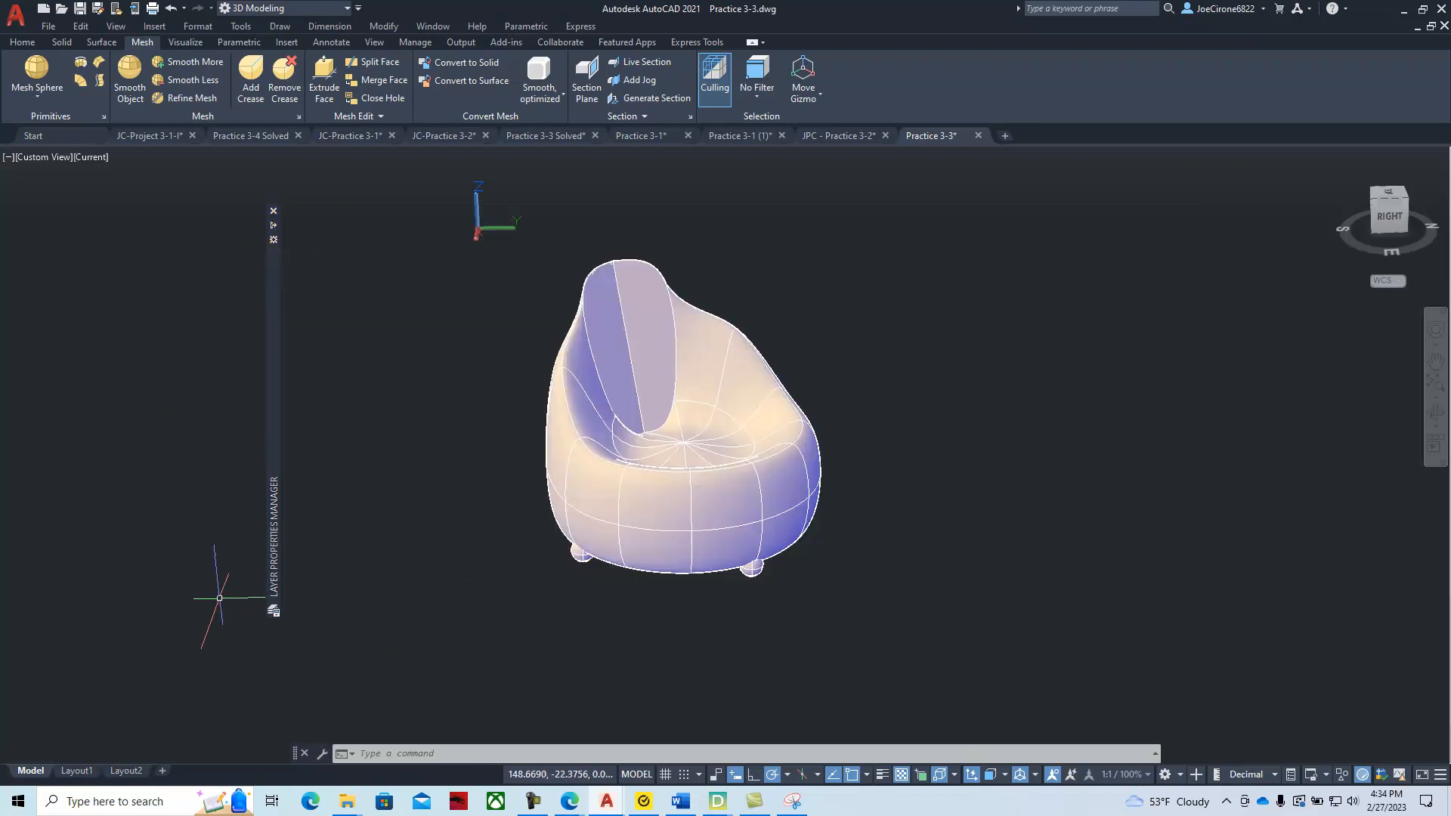
- Insert the B-Size MEC Title Block Page 1 layout from the template B-Size MEC Titleblock (2020) (10) (3) in Downloads
{"action": "left_click", "coordinate": [77, 772]}
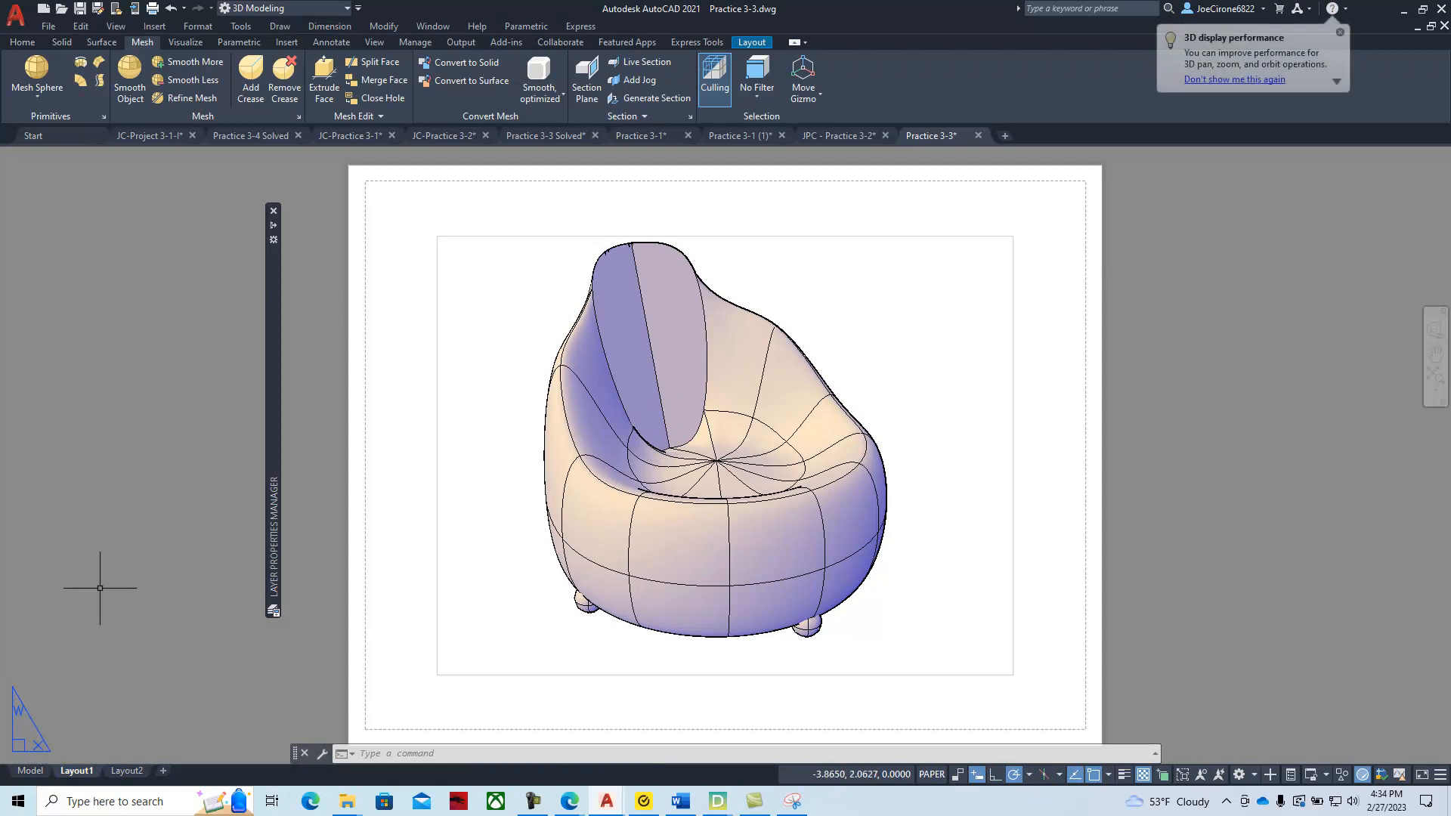
{"action": "right_click", "coordinate": [77, 773]}
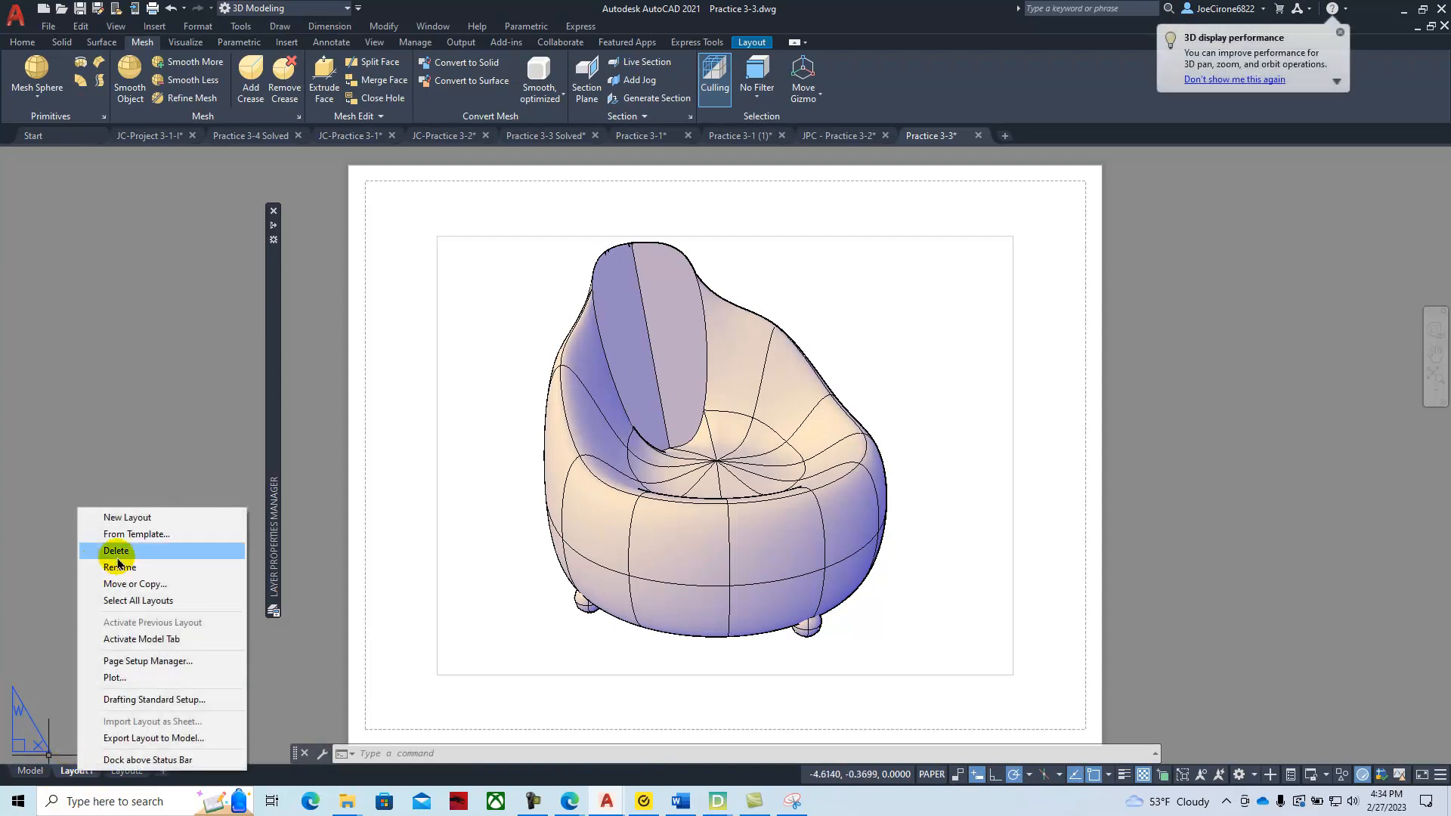
{"action": "left_click", "coordinate": [133, 535]}
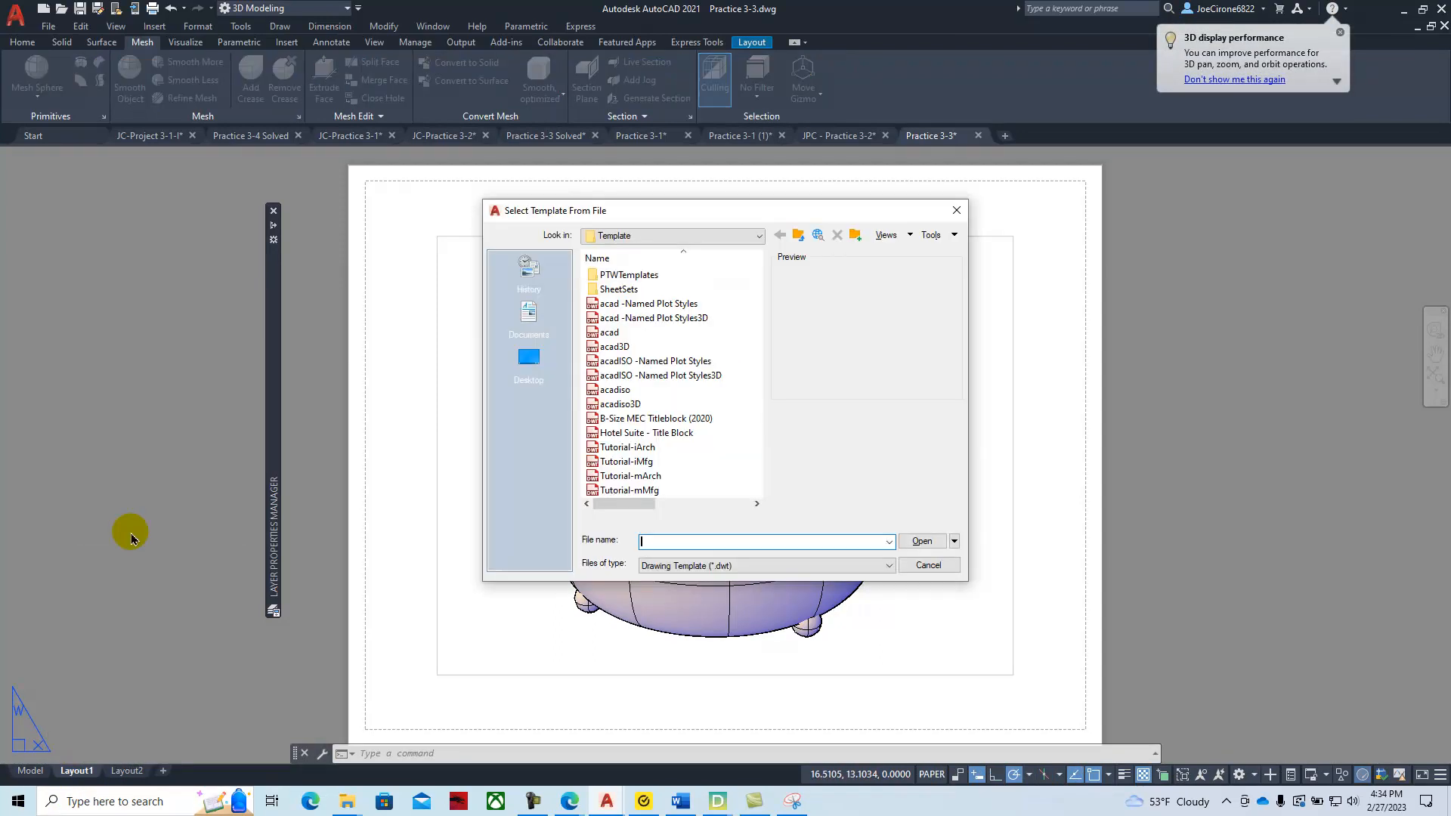
{"action": "left_click", "coordinate": [731, 235]}
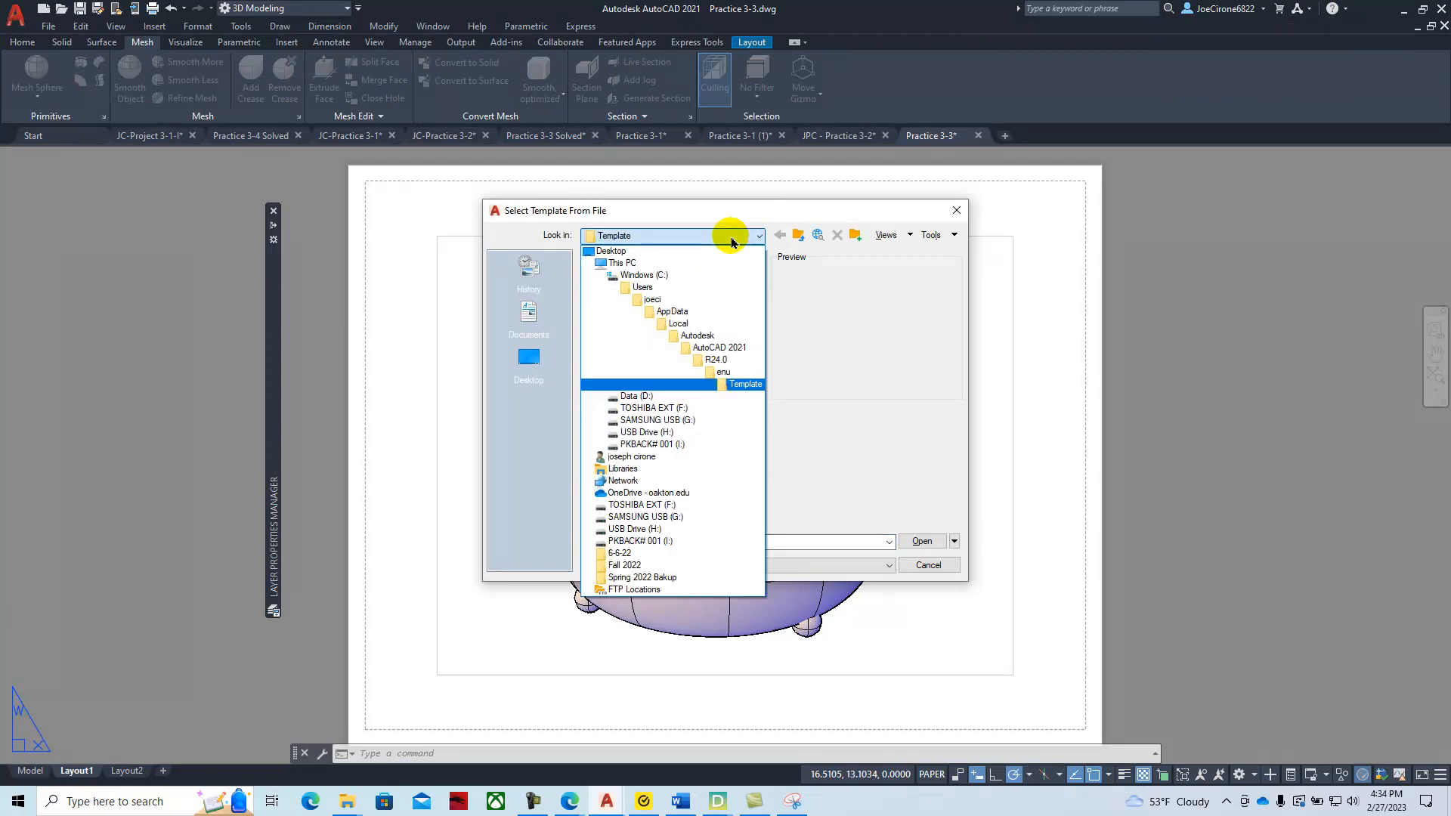
{"action": "left_click", "coordinate": [664, 263]}
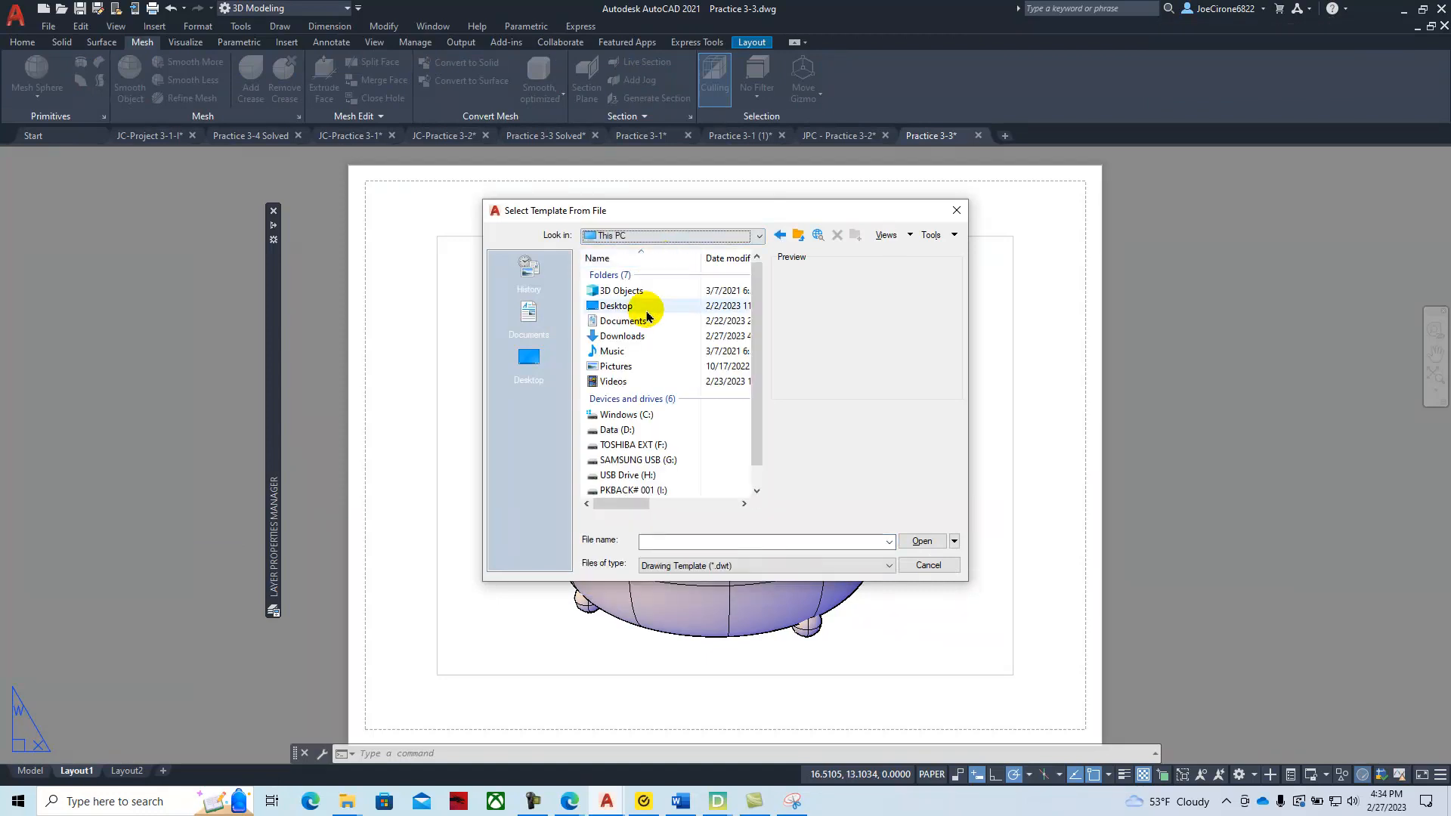
{"action": "double_click", "coordinate": [631, 337]}
{"action": "left_click_drag", "start_coordinate": [755, 264], "coordinate": [757, 284]}
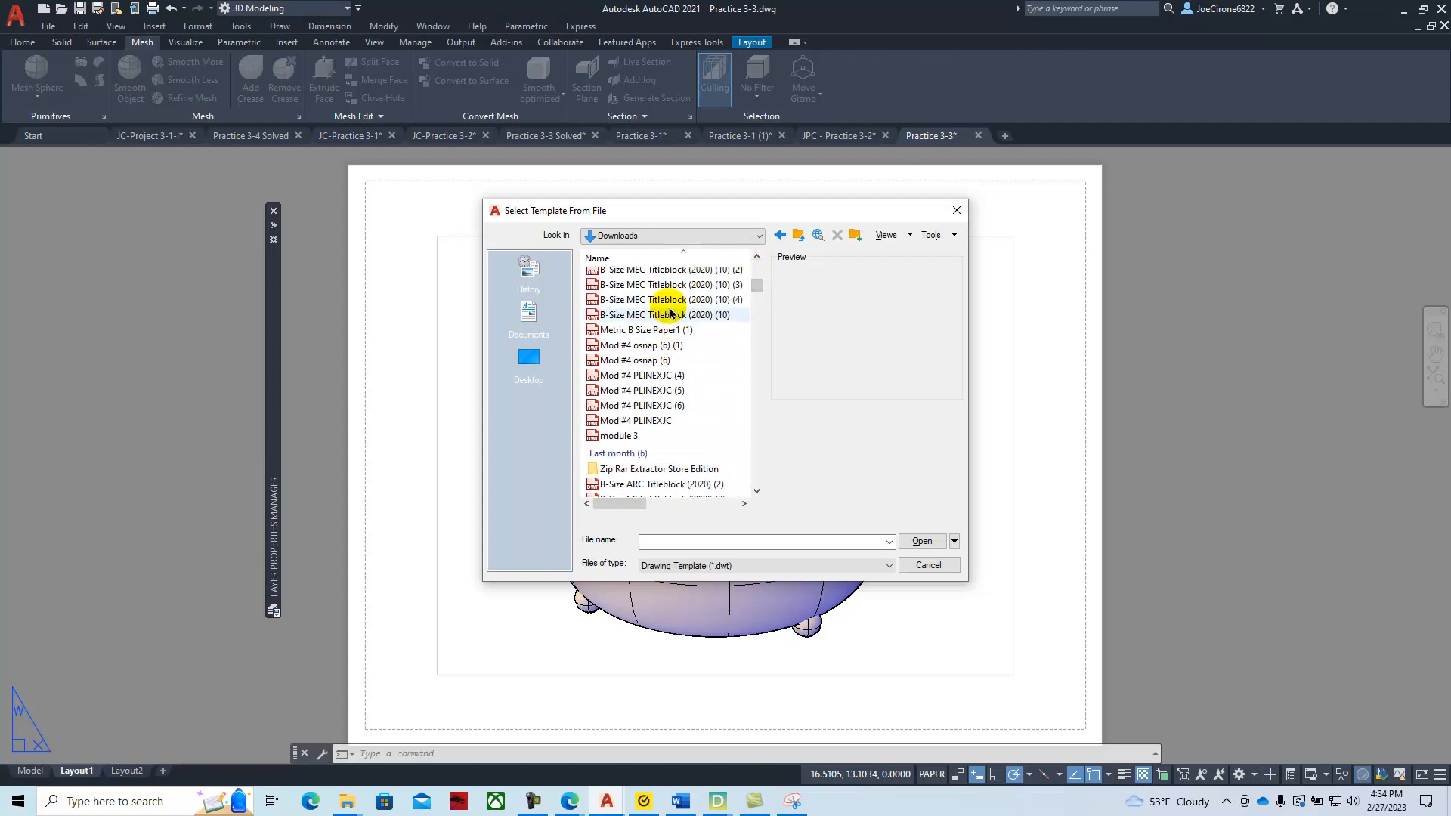
{"action": "left_click", "coordinate": [665, 287]}
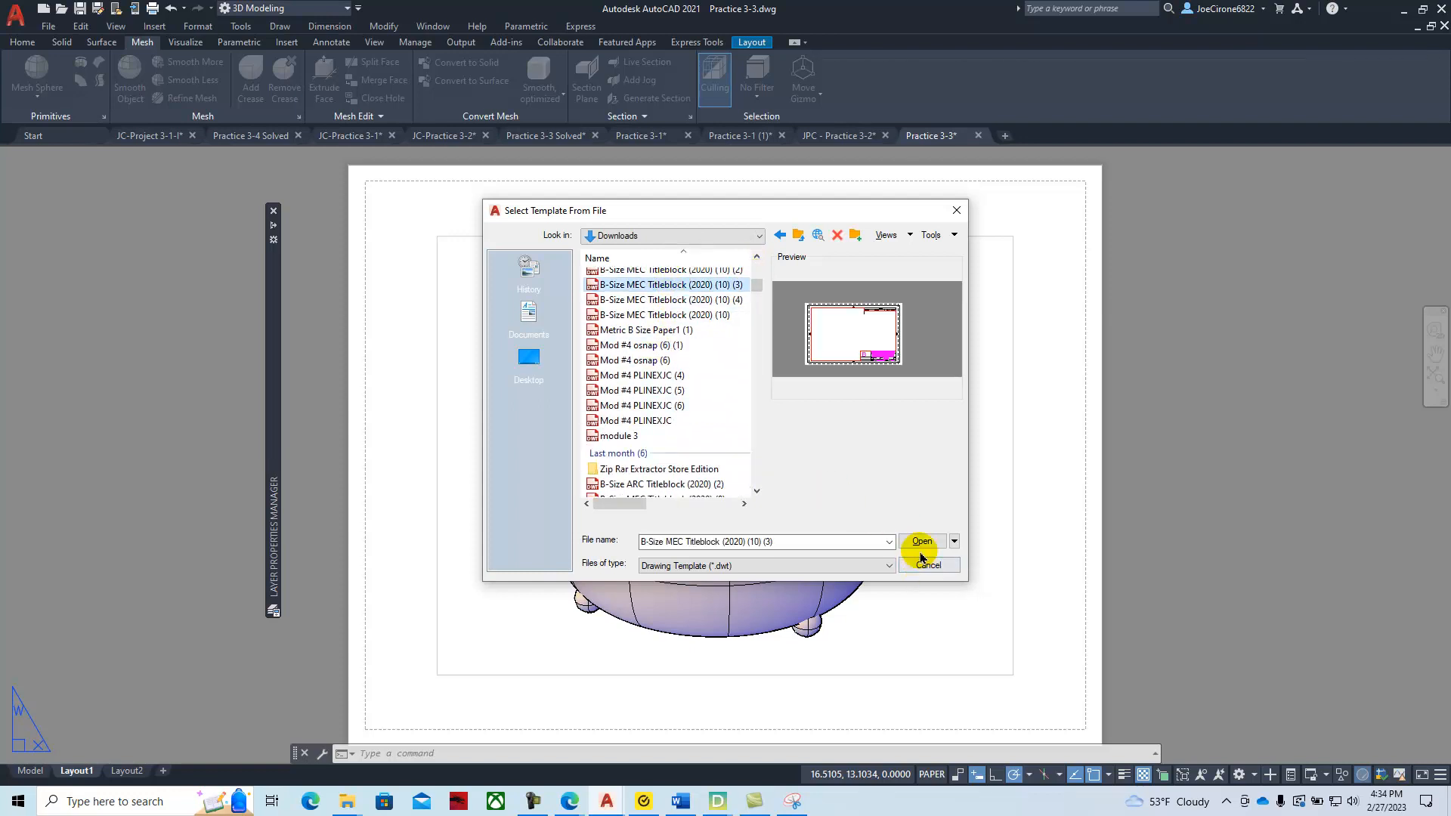
{"action": "left_click", "coordinate": [922, 541]}
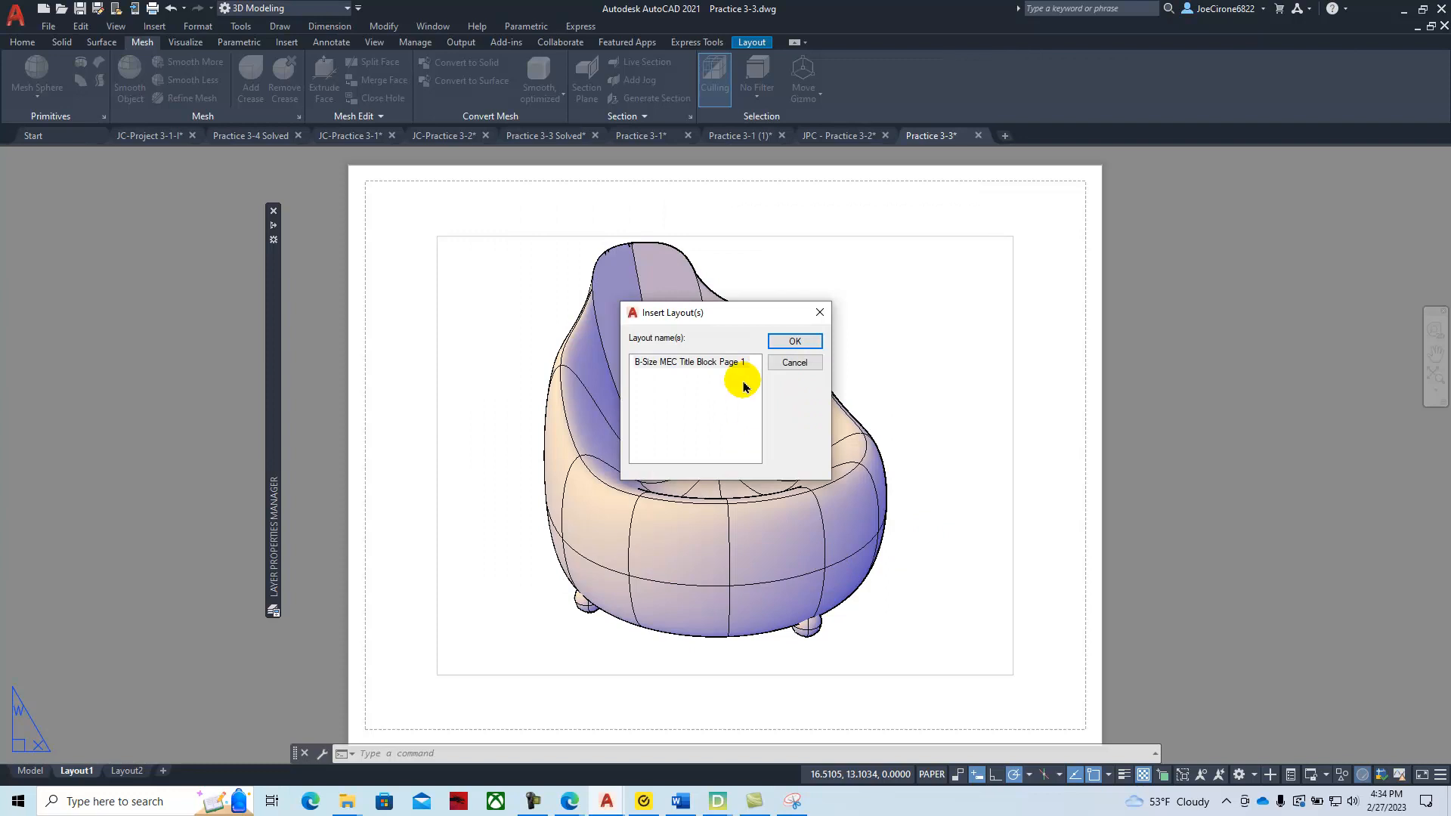
{"action": "left_click", "coordinate": [792, 334]}
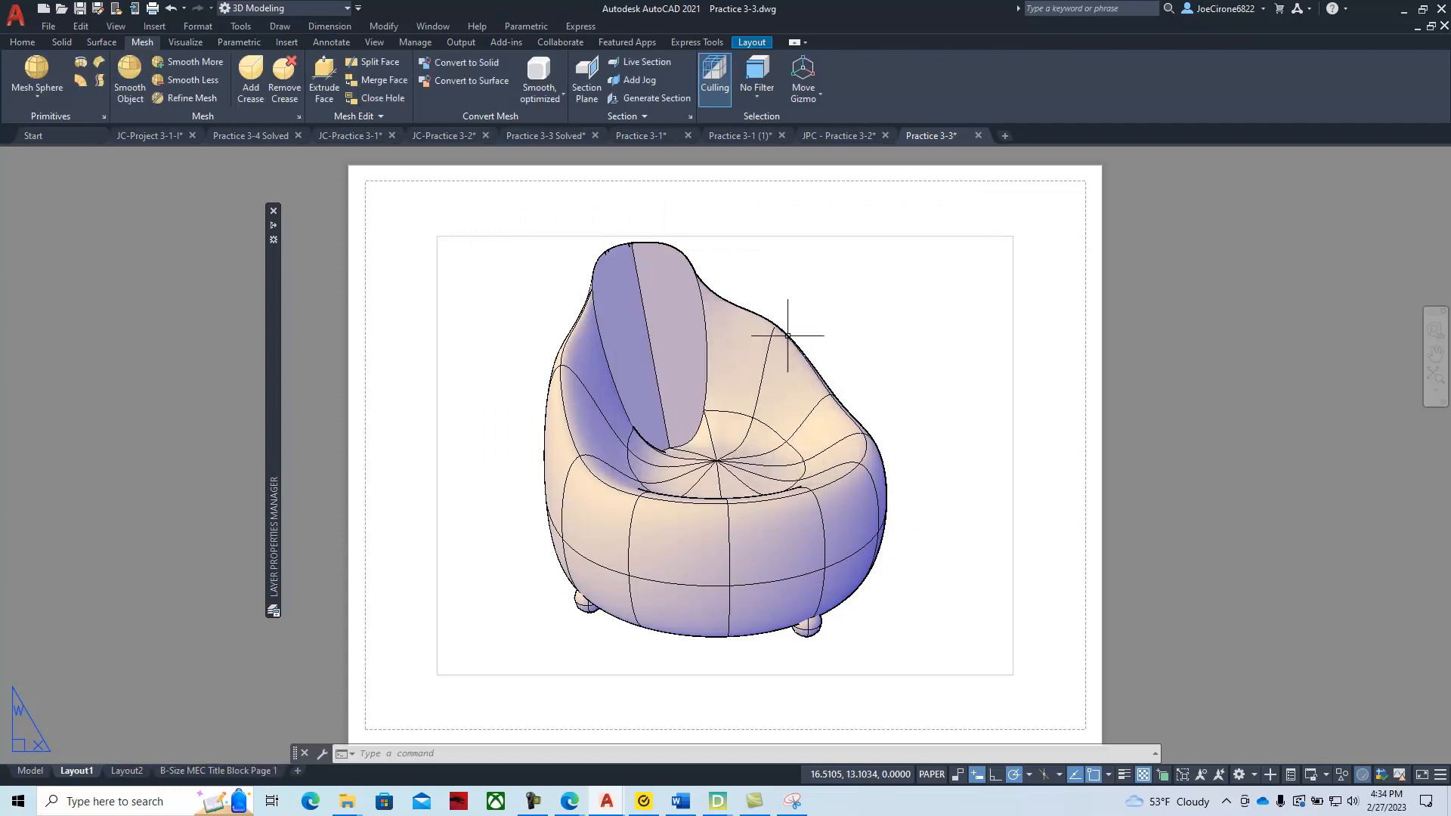
- Open the B-Size MEC Title Block Page 1 layout, zoom its viewport to show everything, and close the layer manager
{"action": "left_click", "coordinate": [194, 772]}
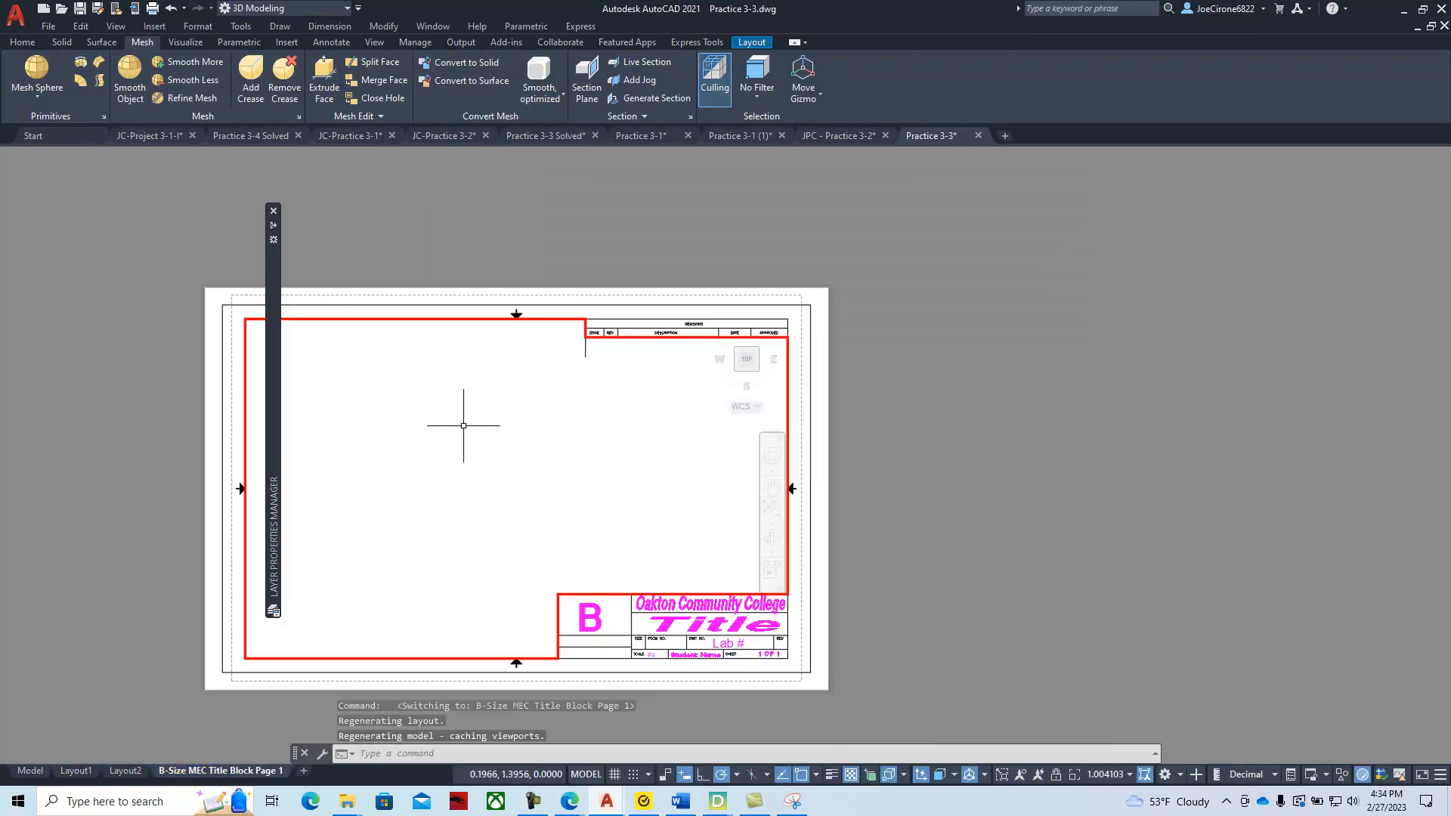
{"action": "left_click", "coordinate": [116, 27]}
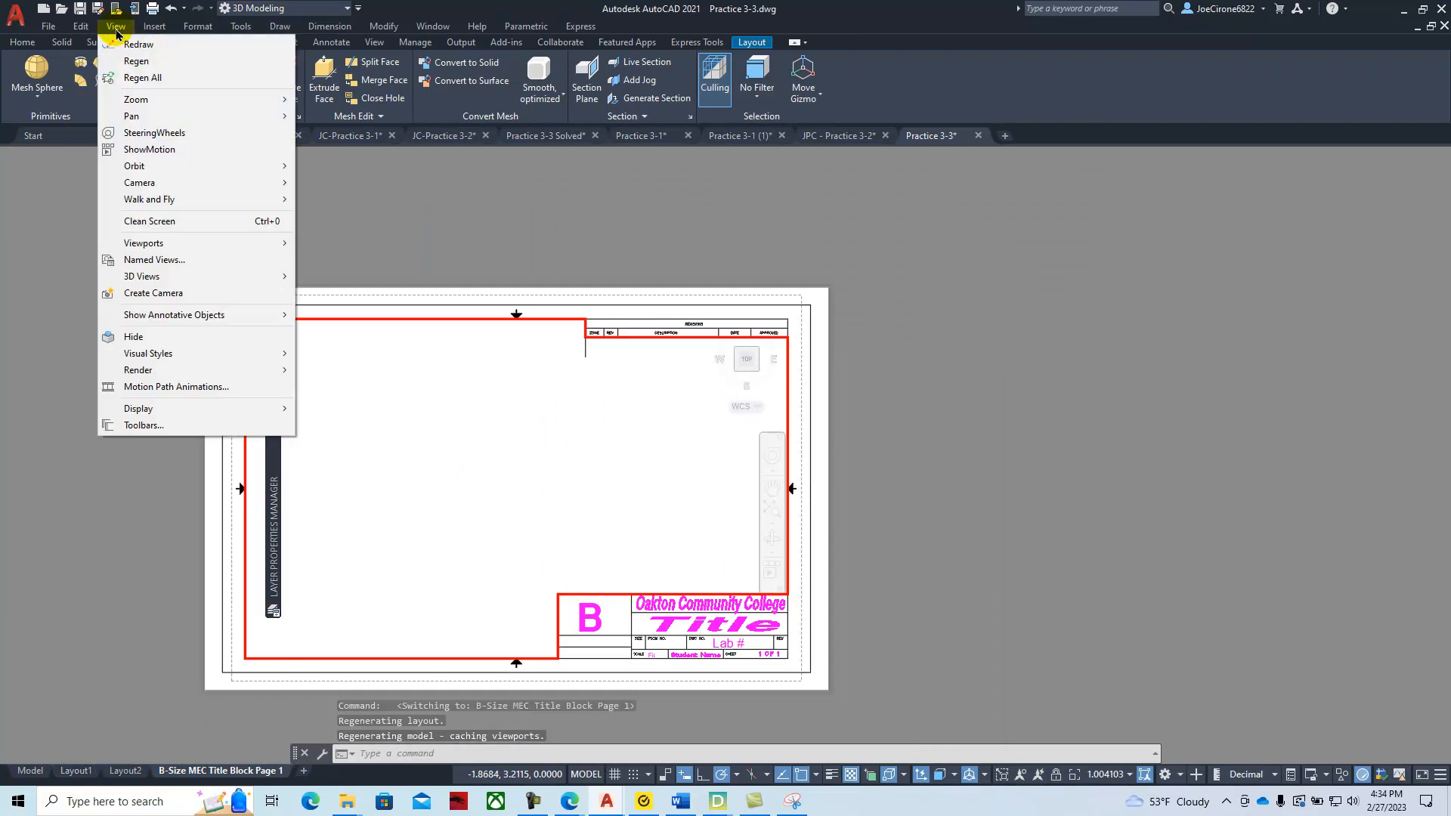
{"action": "mouse_move", "coordinate": [151, 100]}
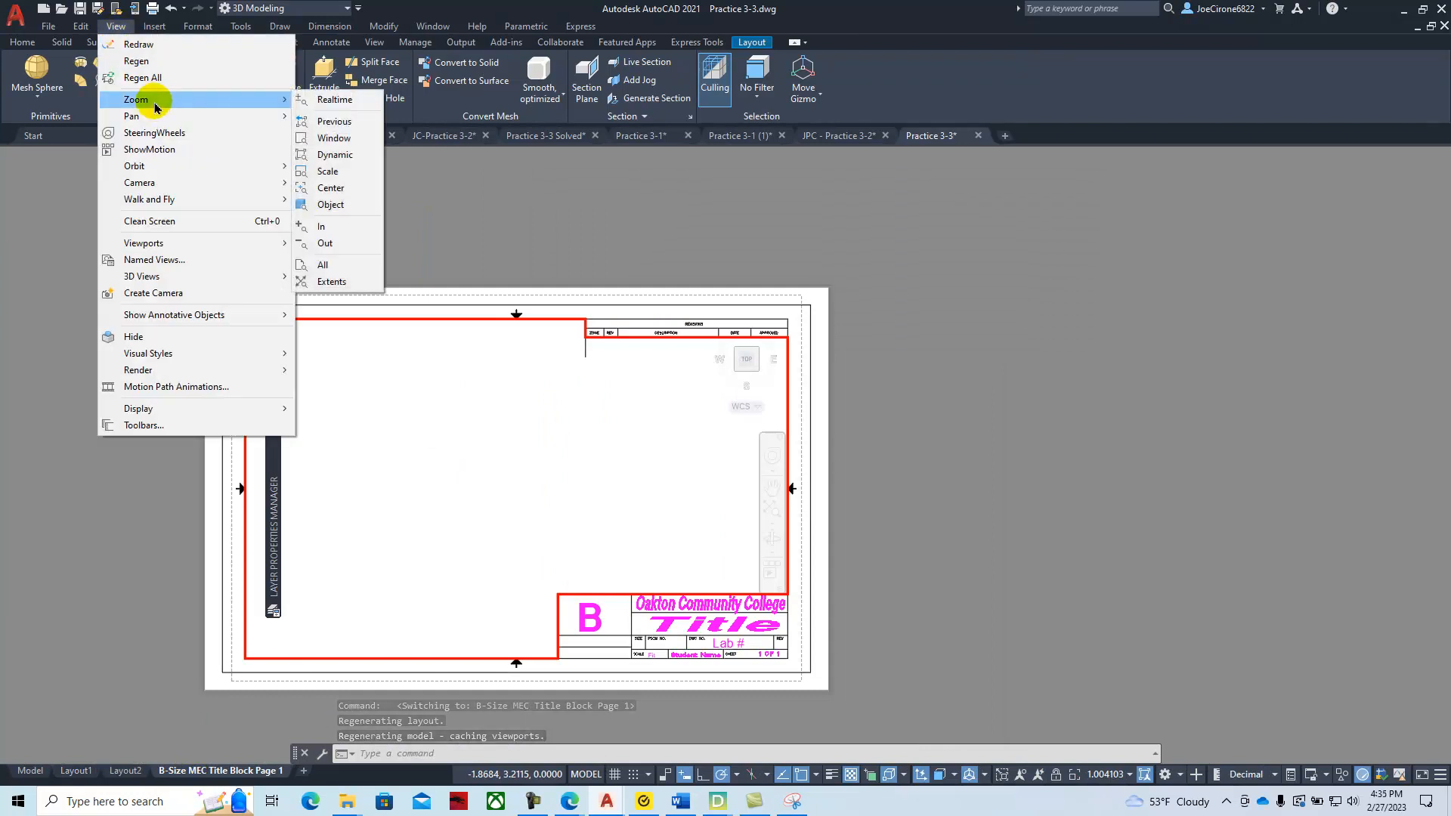
{"action": "left_click", "coordinate": [346, 266]}
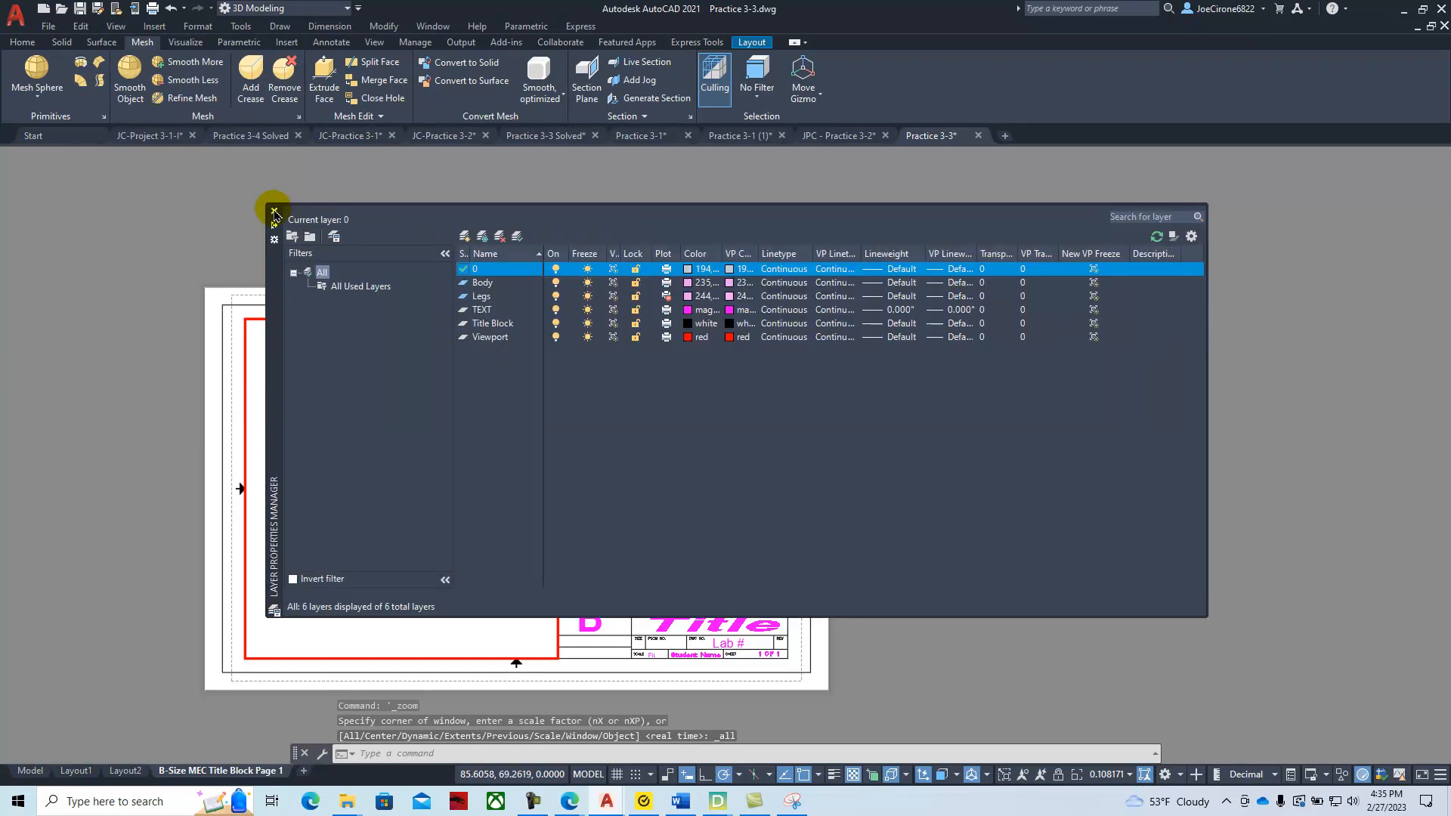
{"action": "left_click", "coordinate": [274, 210]}
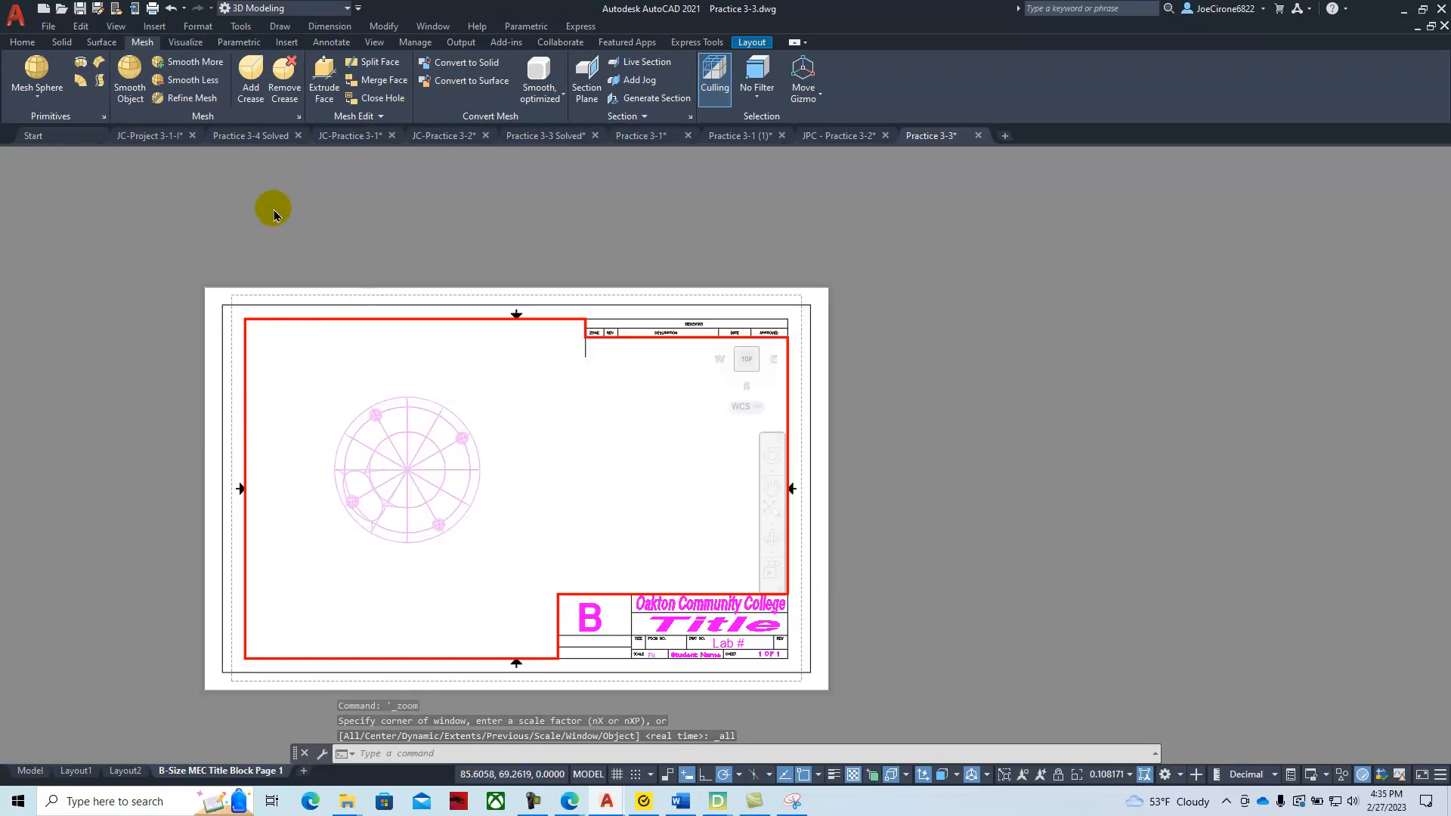
- Set the layout viewport to the SE Isometric view and pan the chair within the frame
{"action": "left_click", "coordinate": [116, 25]}
{"action": "mouse_move", "coordinate": [152, 276]}
{"action": "left_click", "coordinate": [347, 453]}
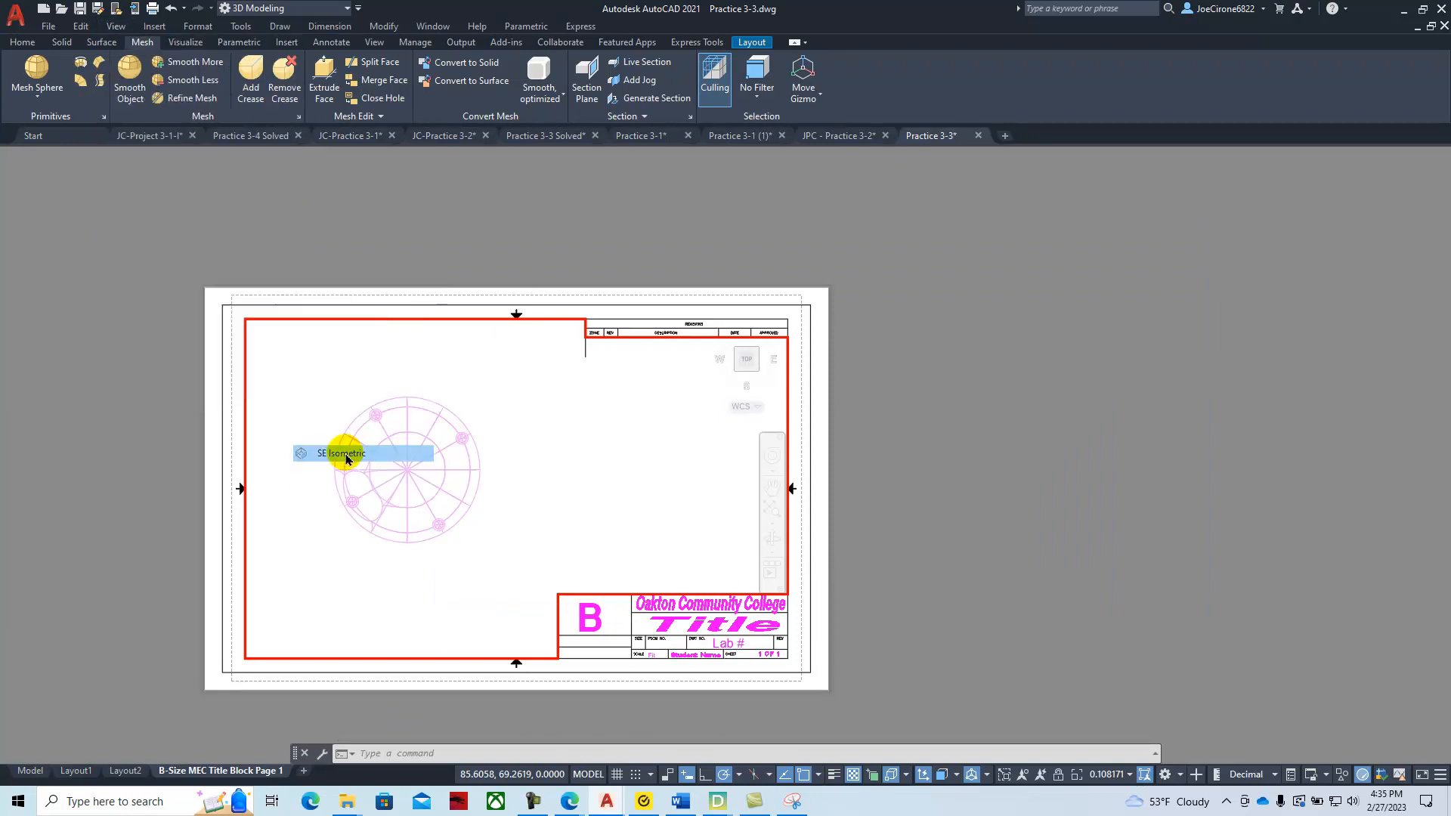
{"action": "middle_click_drag", "start_coordinate": [522, 486], "coordinate": [415, 456]}
- Apply the Shaded with Edges visual style to the viewport and orbit the chair to show its front and backrest
{"action": "left_click", "coordinate": [116, 26]}
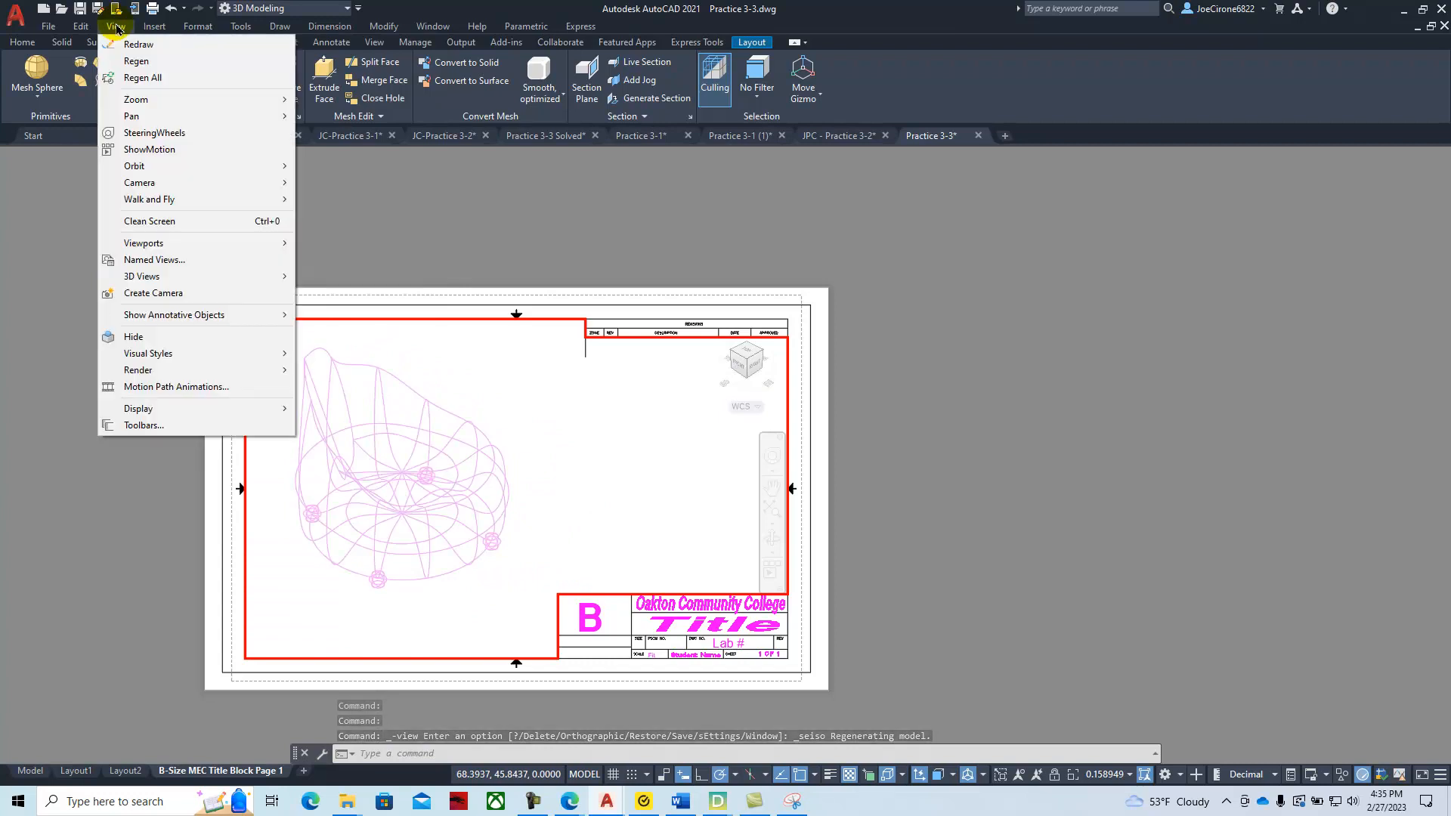
{"action": "mouse_move", "coordinate": [155, 356]}
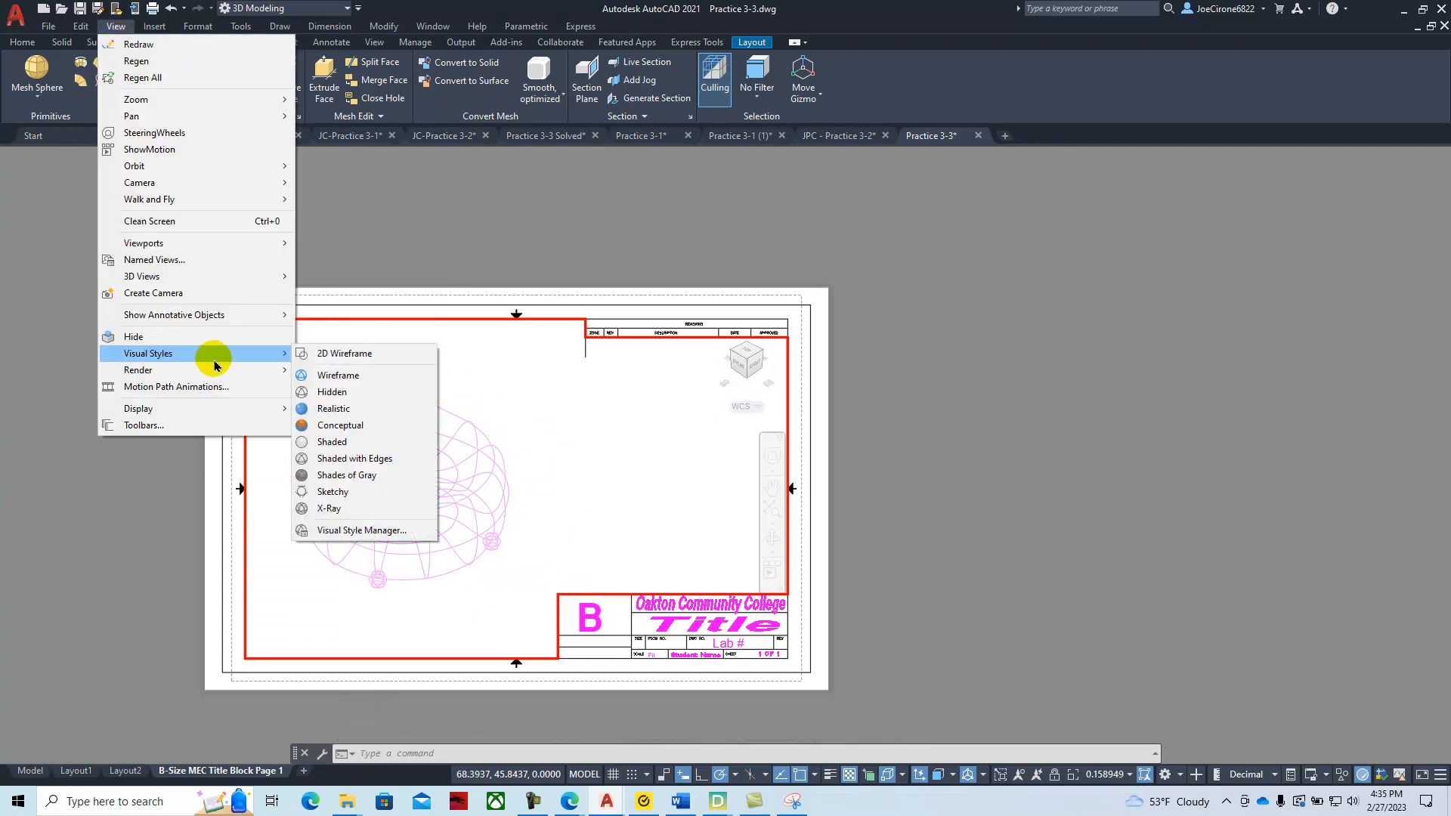
{"action": "left_click", "coordinate": [375, 462]}
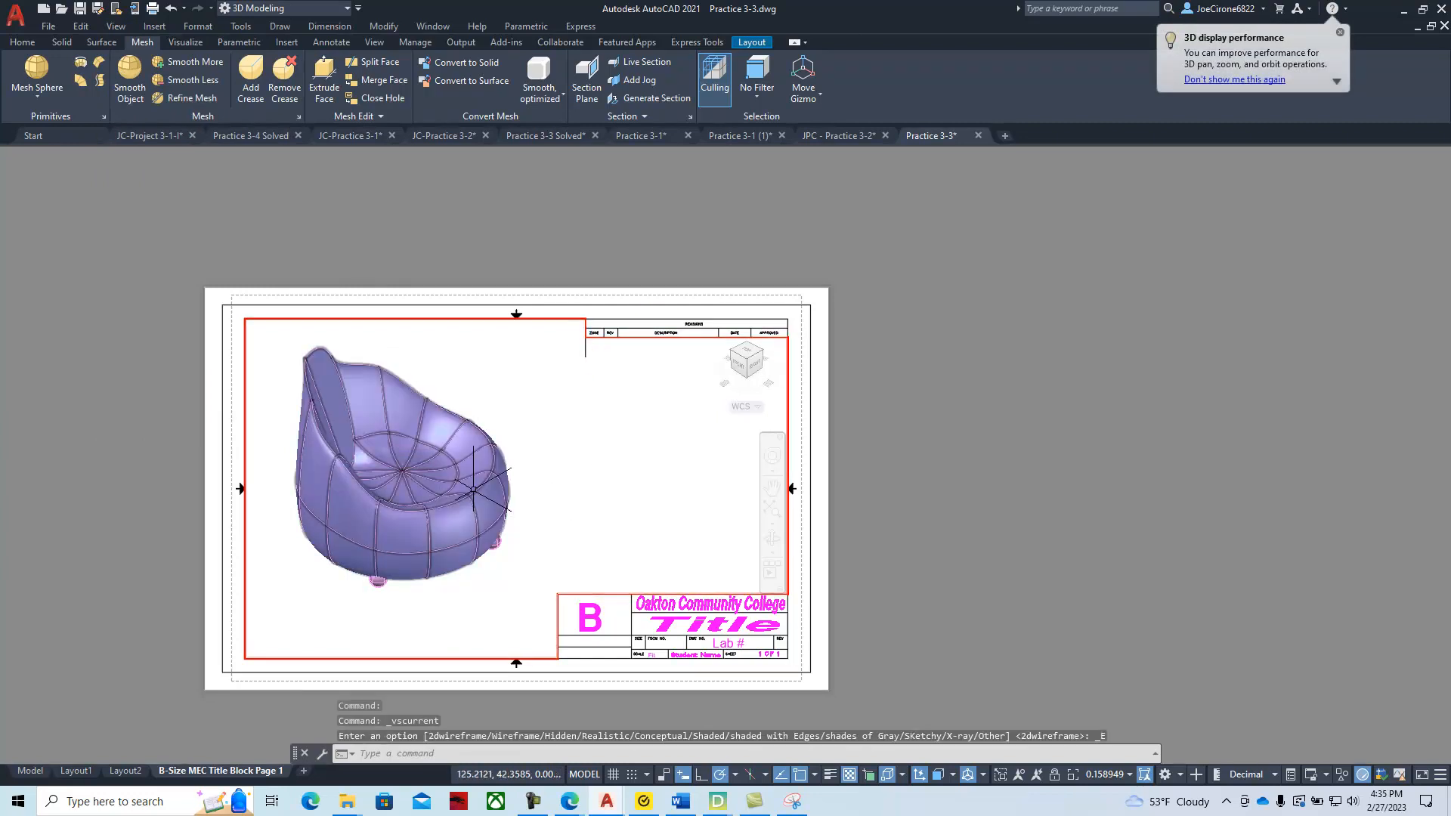
{"action": "middle_click_drag", "start_coordinate": [472, 449], "coordinate": [424, 456], "text": "shift"}
- Return to paper space and change the title block's Title text to "Chair 2 - Mesh"
{"action": "double_click", "coordinate": [836, 593]}
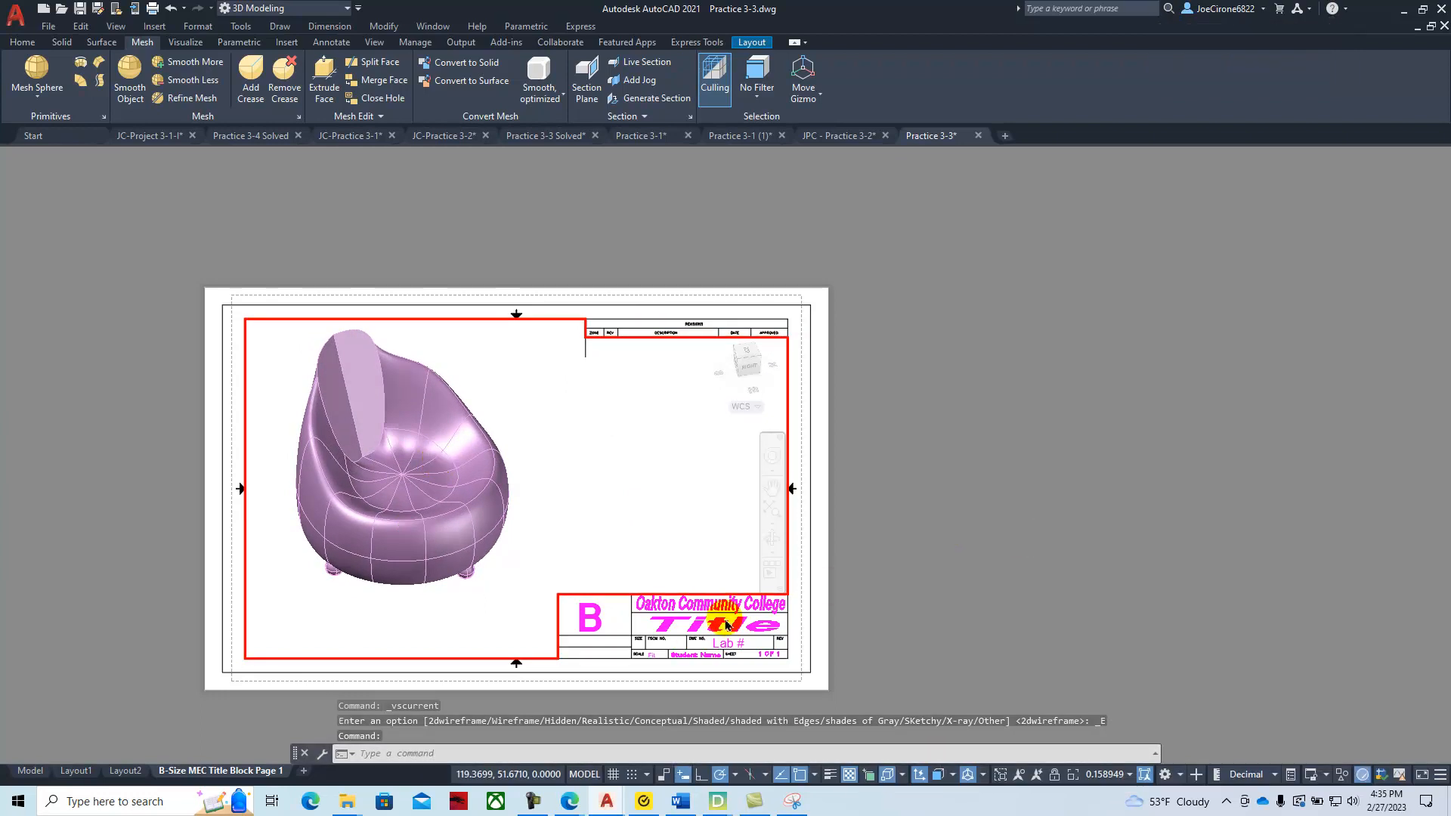
{"action": "left_click", "coordinate": [739, 626]}
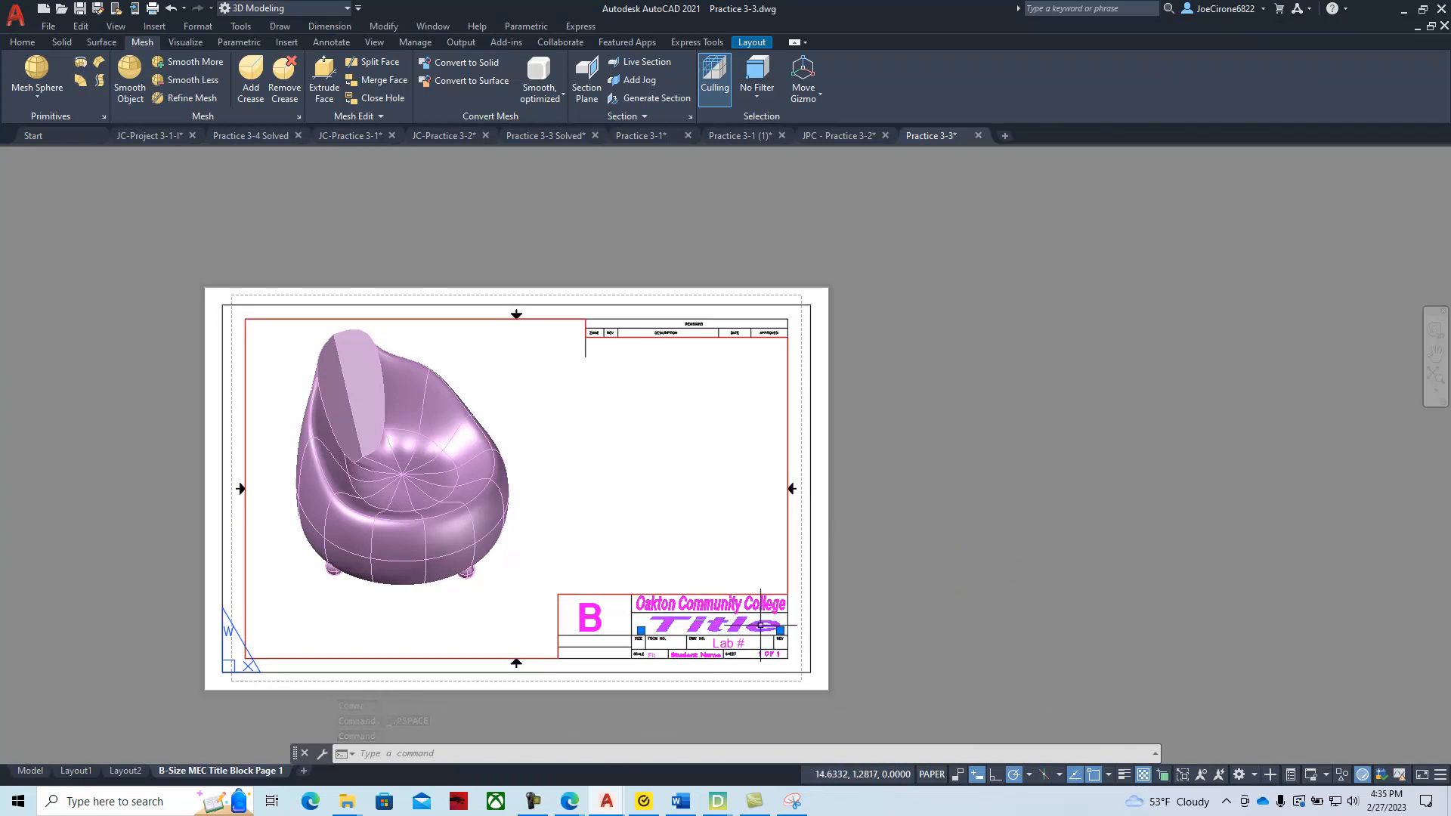
{"action": "double_click", "coordinate": [757, 626]}
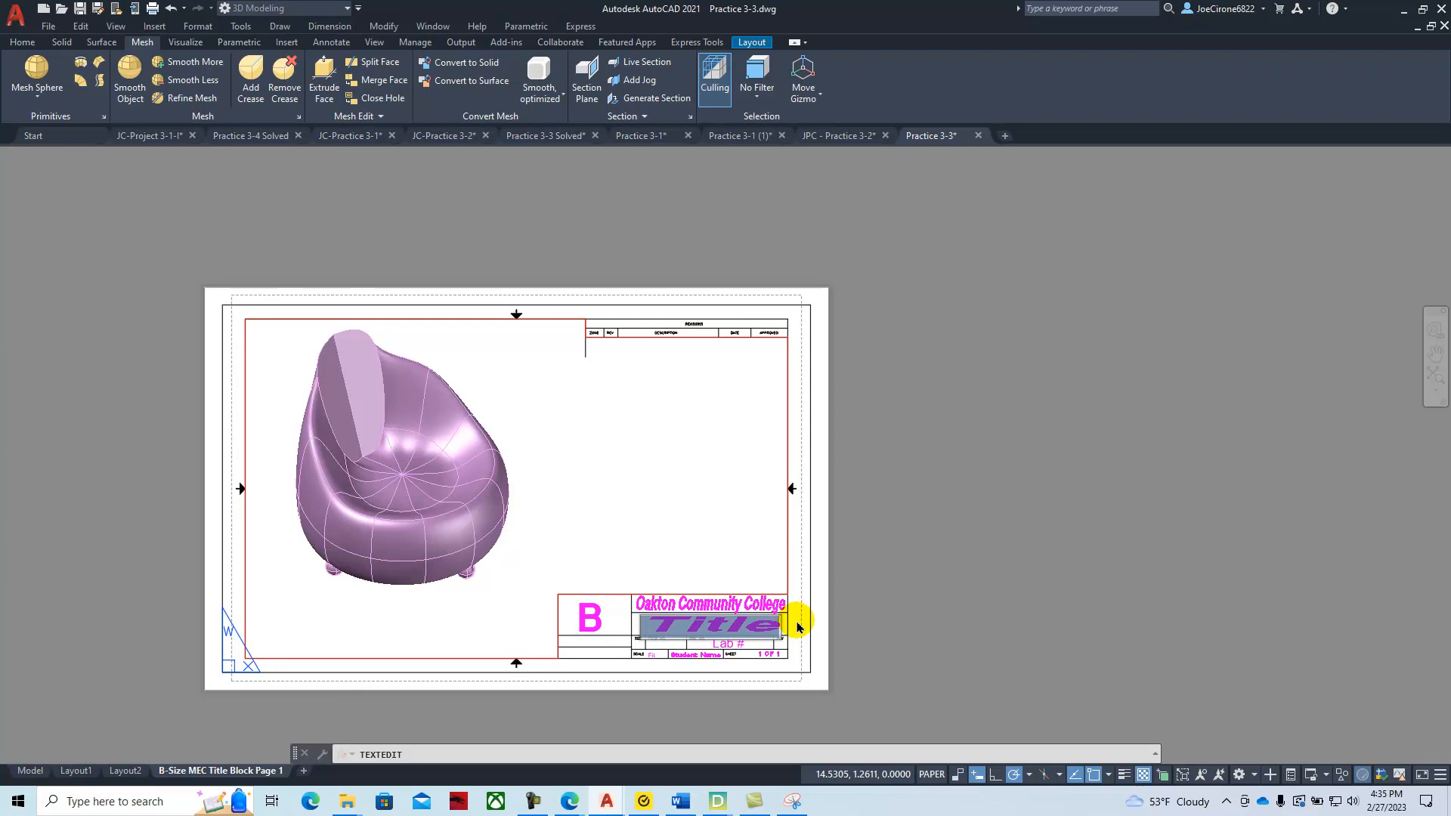
{"action": "type", "text": "Chair"}
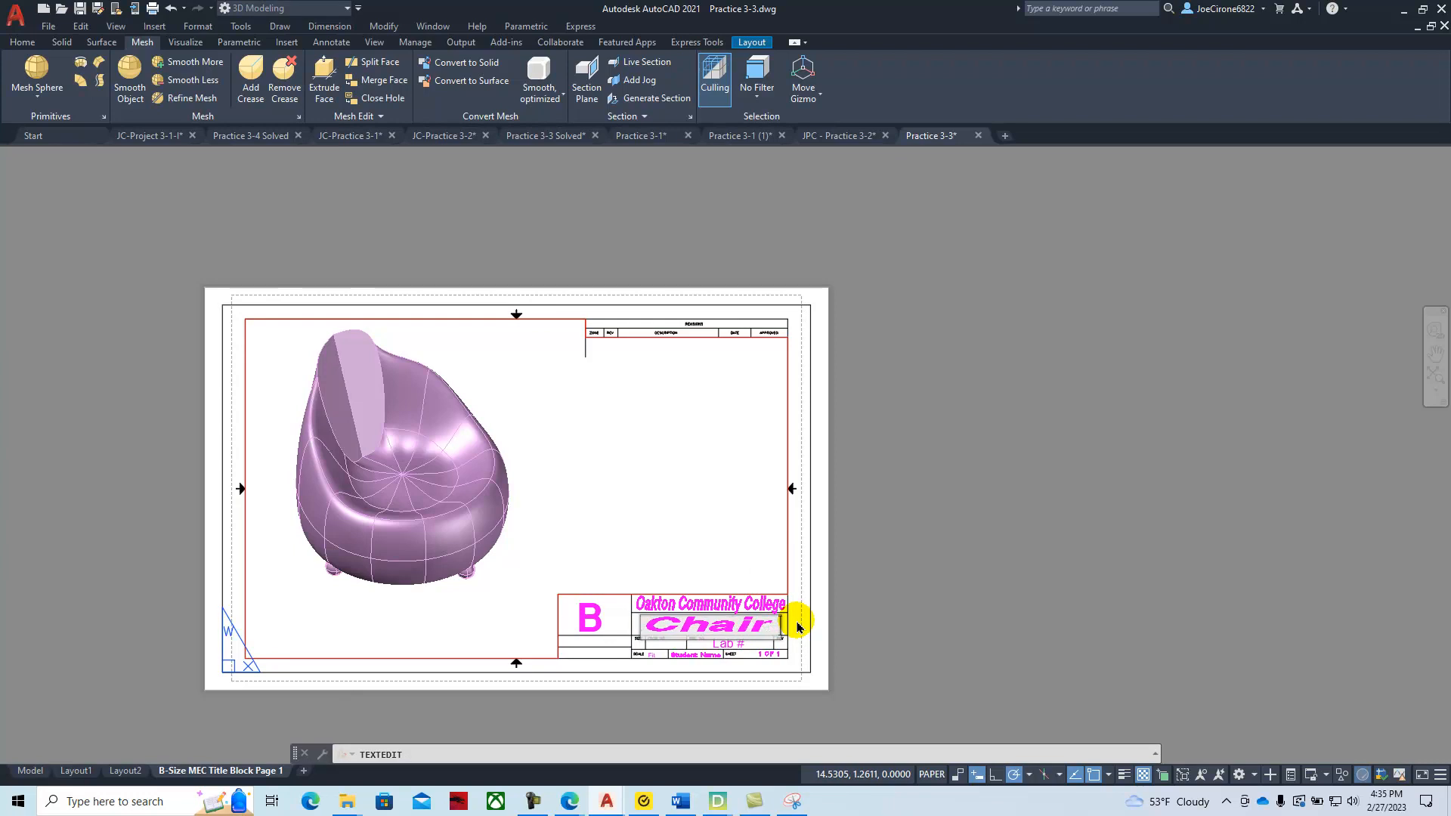
{"action": "type", "text": " 2 - M"}
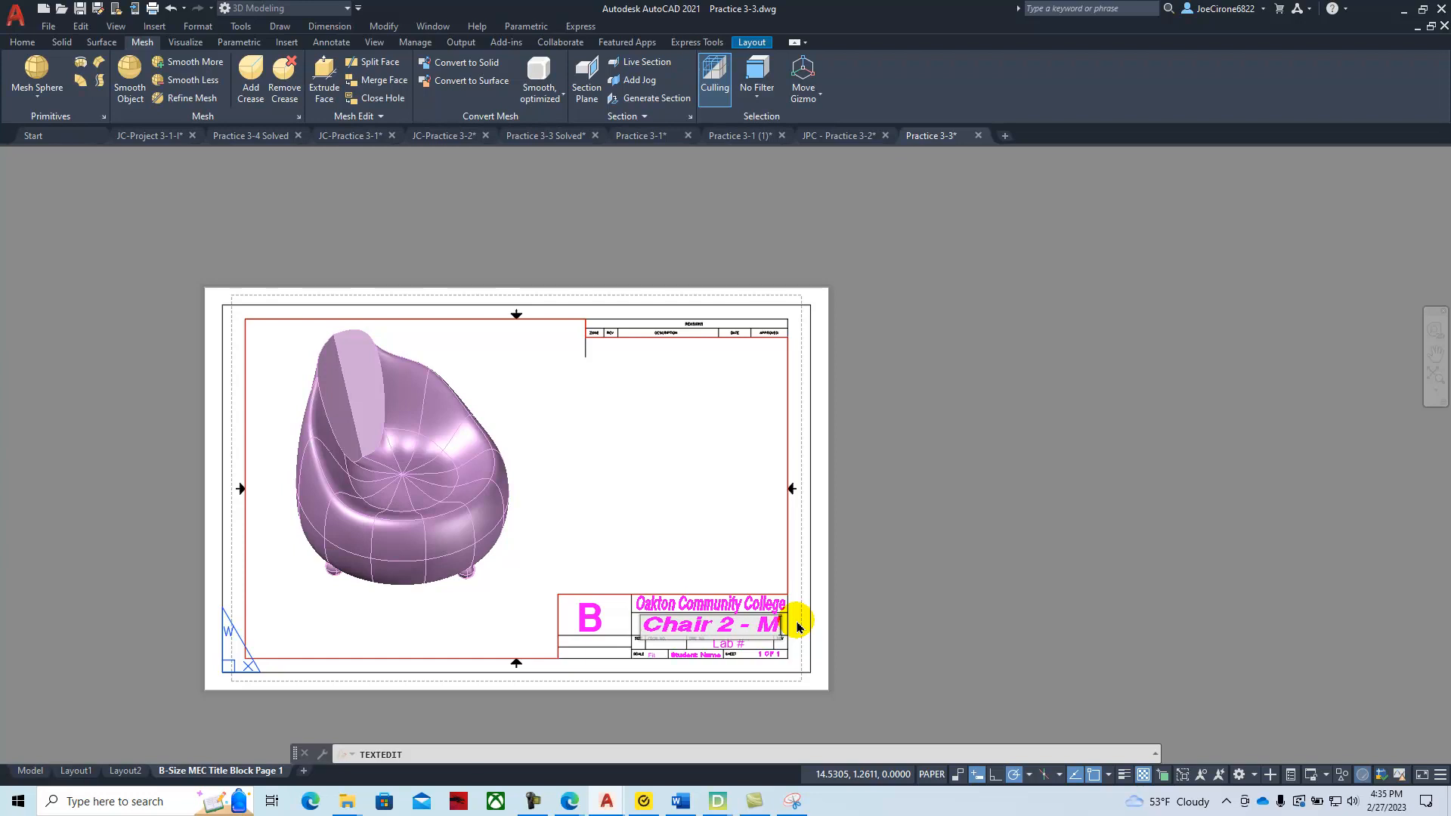
{"action": "type", "text": "esh"}
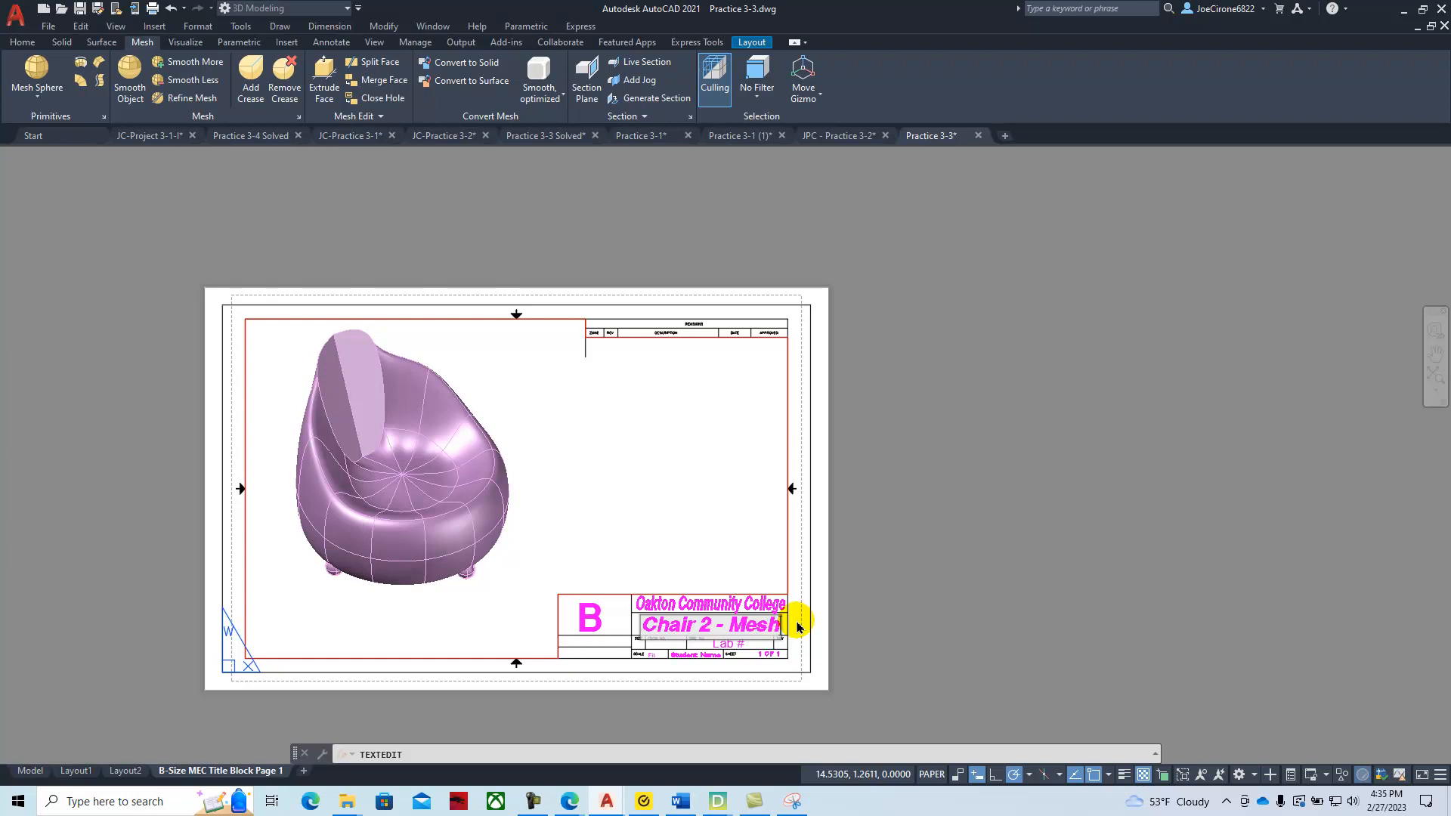
{"action": "left_click", "coordinate": [912, 577]}
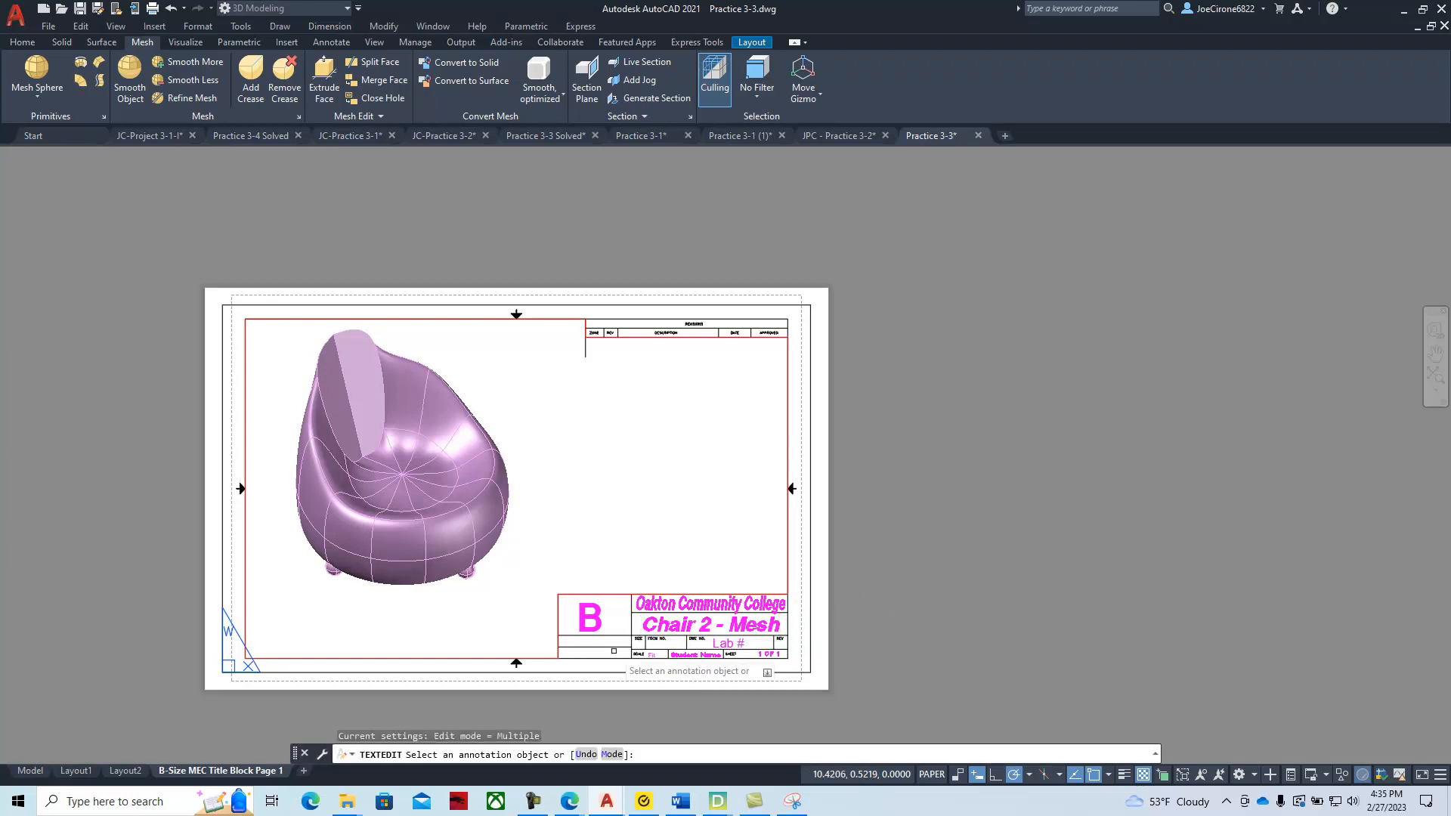
- Replace the "Lab #" text in the drawing number cell with "Practice 3-3" and finish text editing
{"action": "scroll", "coordinate": [786, 661], "scroll_direction": "up", "scroll_amount": 2}
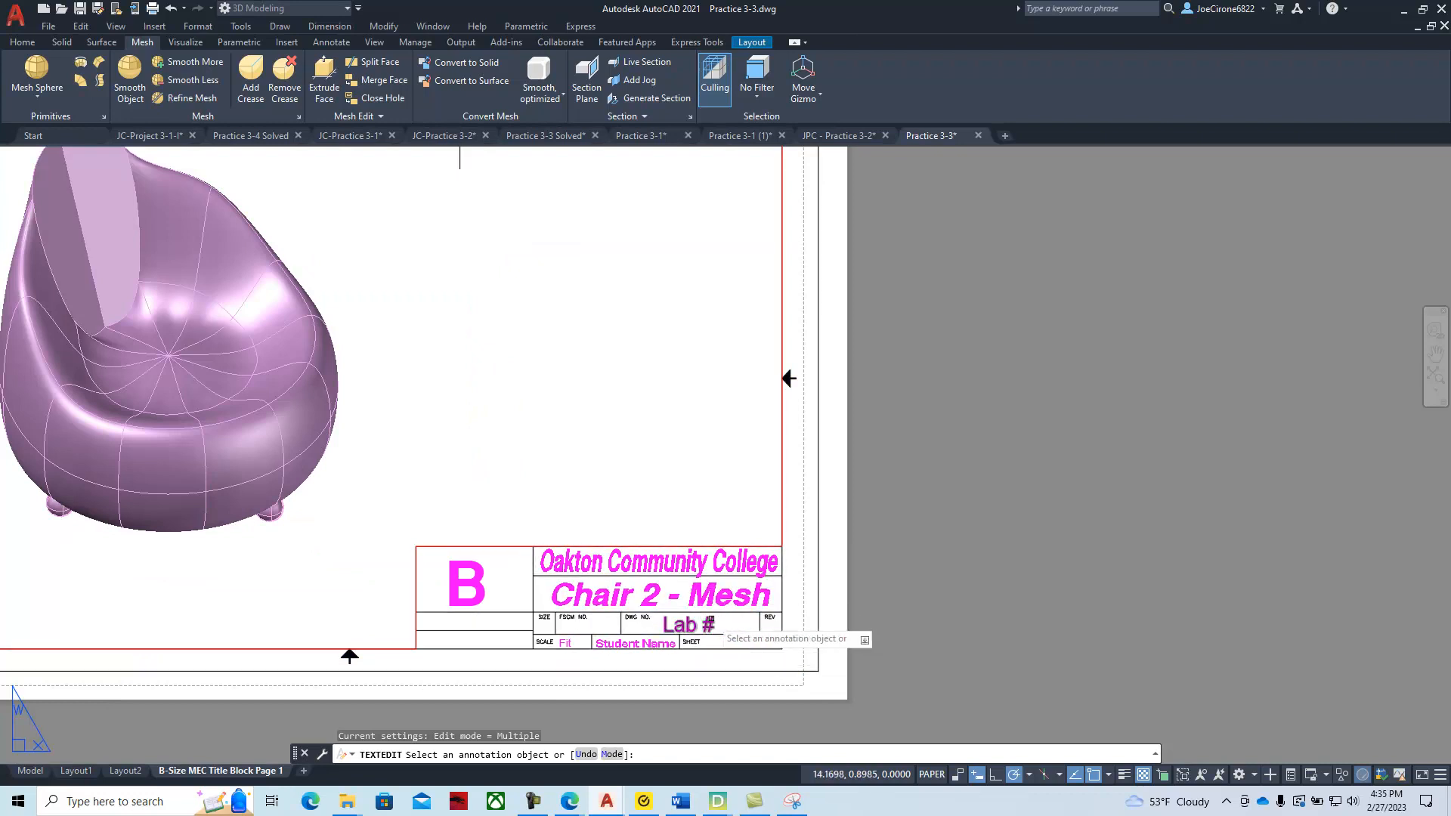
{"action": "left_click", "coordinate": [710, 621]}
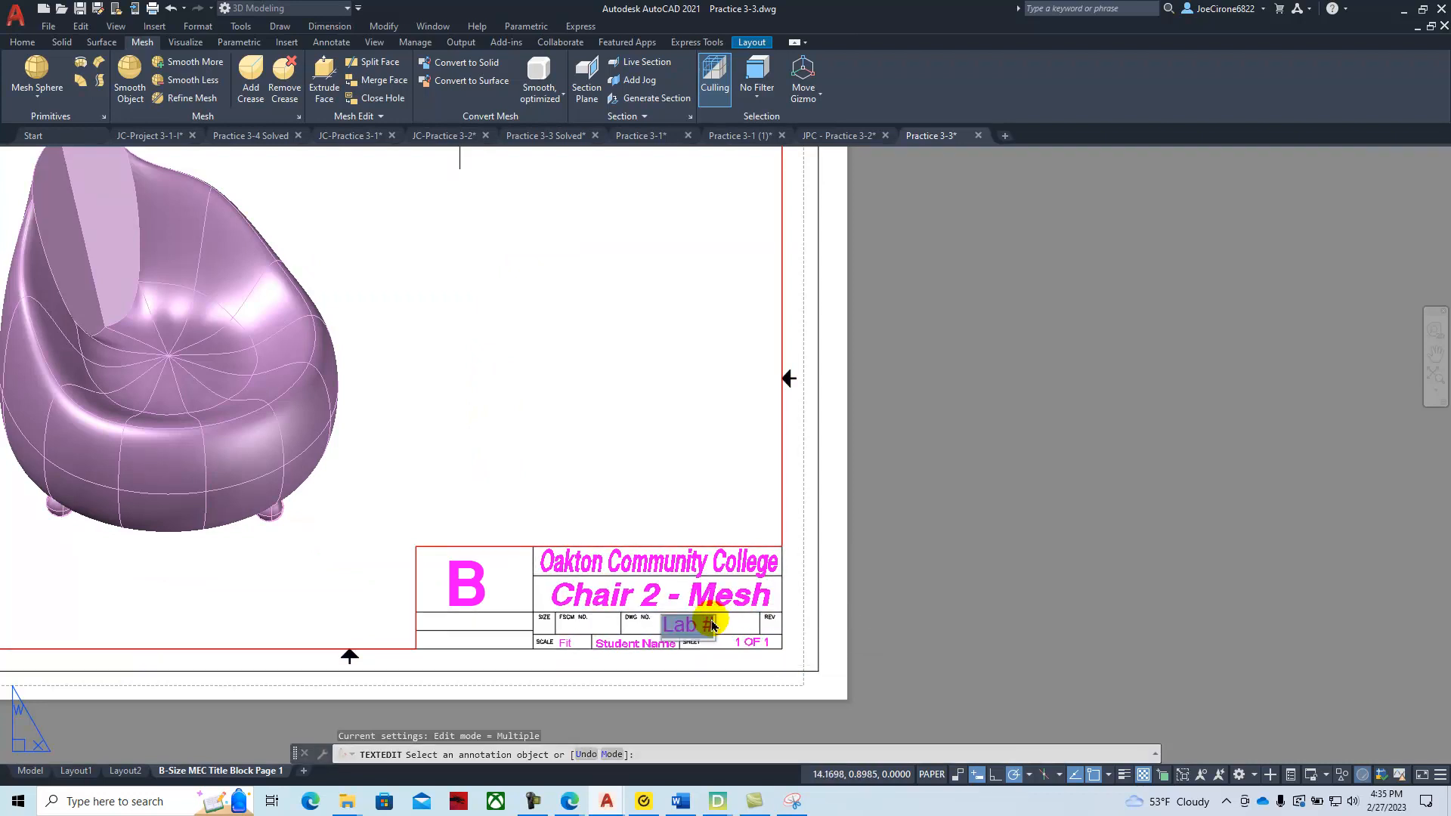
{"action": "type", "text": "Practice 3-3"}
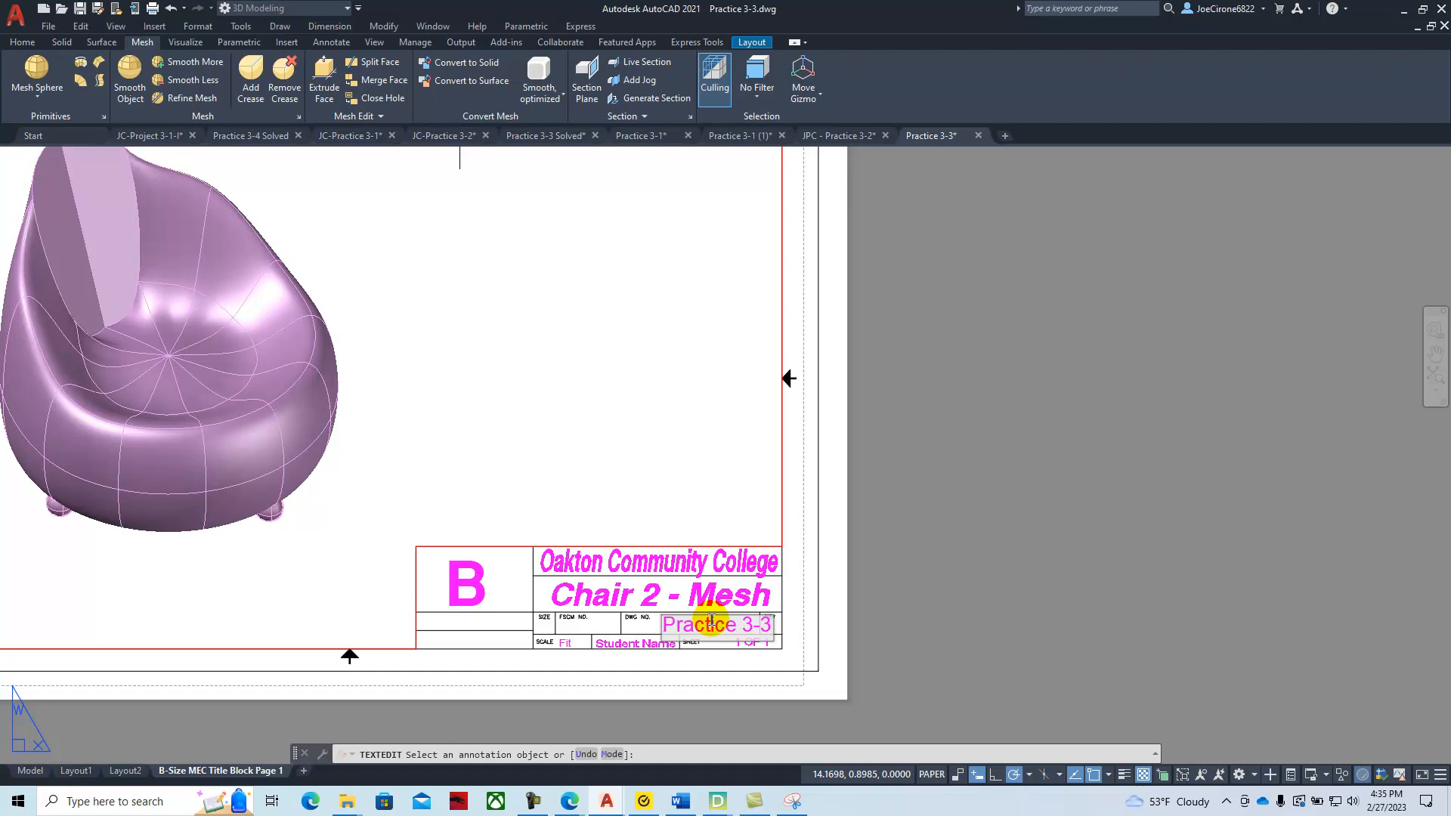
{"action": "left_click", "coordinate": [788, 479]}
{"action": "scroll", "coordinate": [711, 650], "scroll_direction": "up", "scroll_amount": 2}
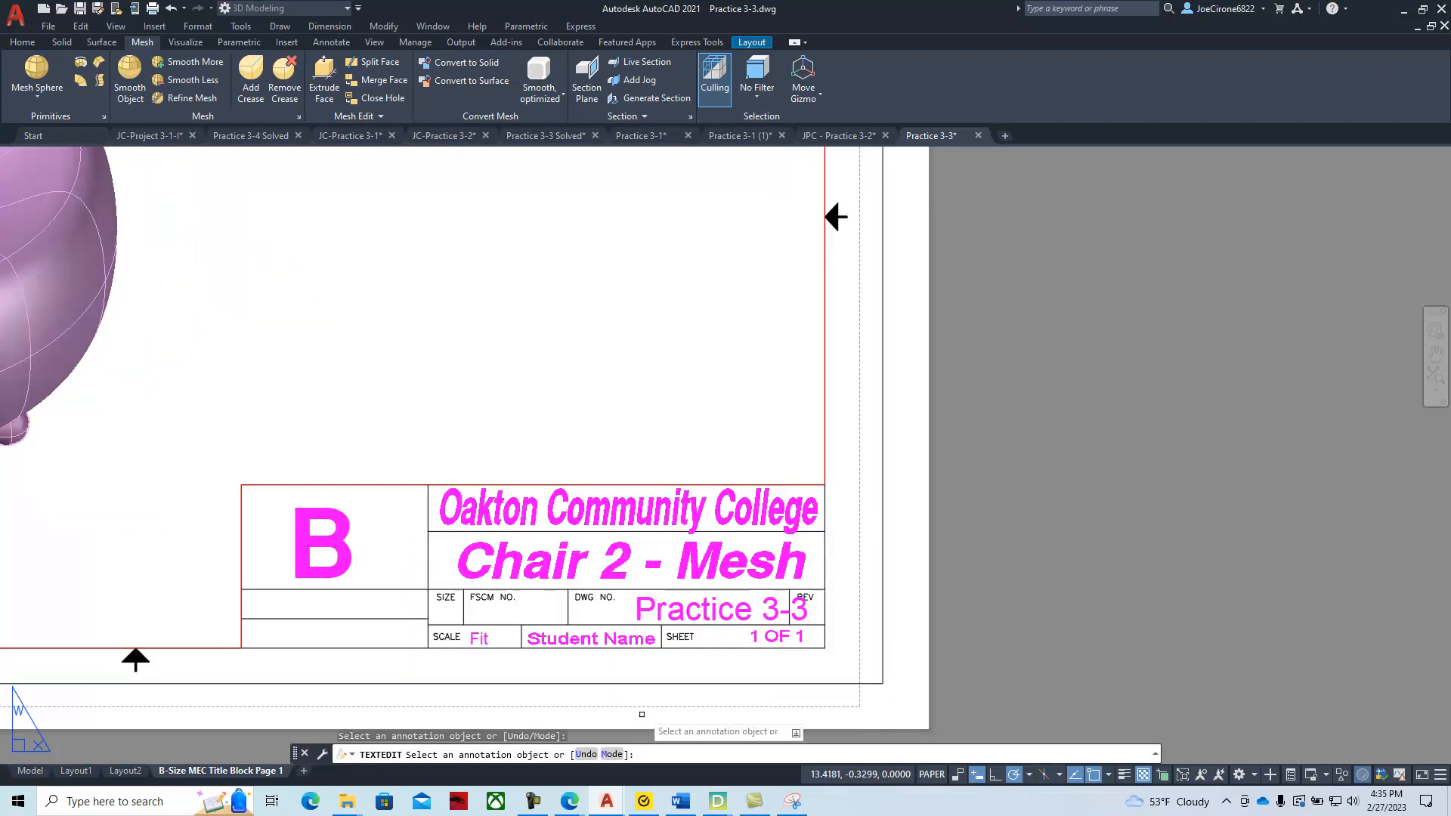
{"action": "scroll", "coordinate": [662, 637], "scroll_direction": "up", "scroll_amount": 4}
{"action": "key", "text": "Escape"}
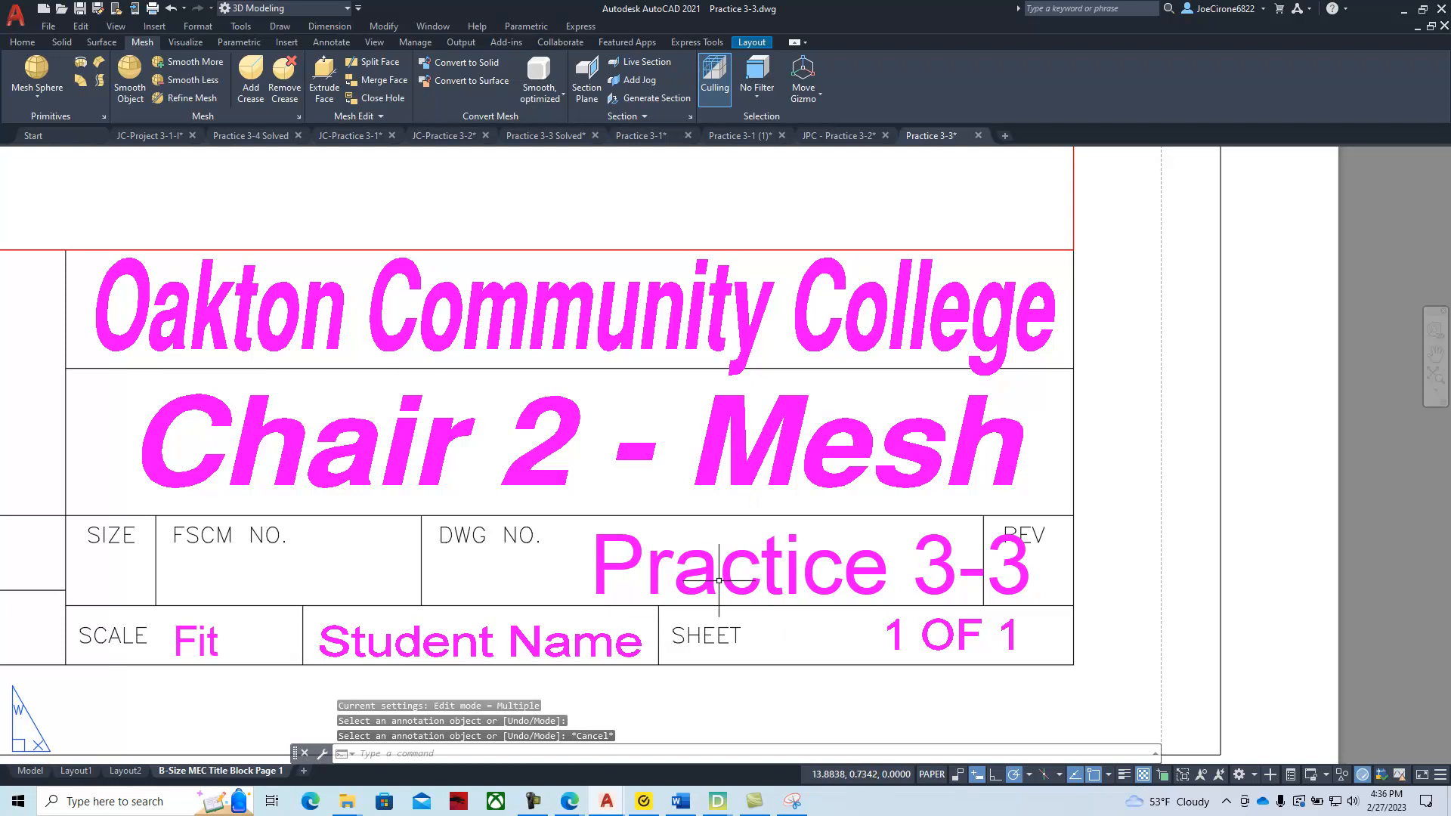
- Move the "Practice 3-3" text horizontally by its grip so it sits within the DWG NO. cell, clear of REV
{"action": "left_click", "coordinate": [702, 560]}
{"action": "left_click", "coordinate": [669, 612]}
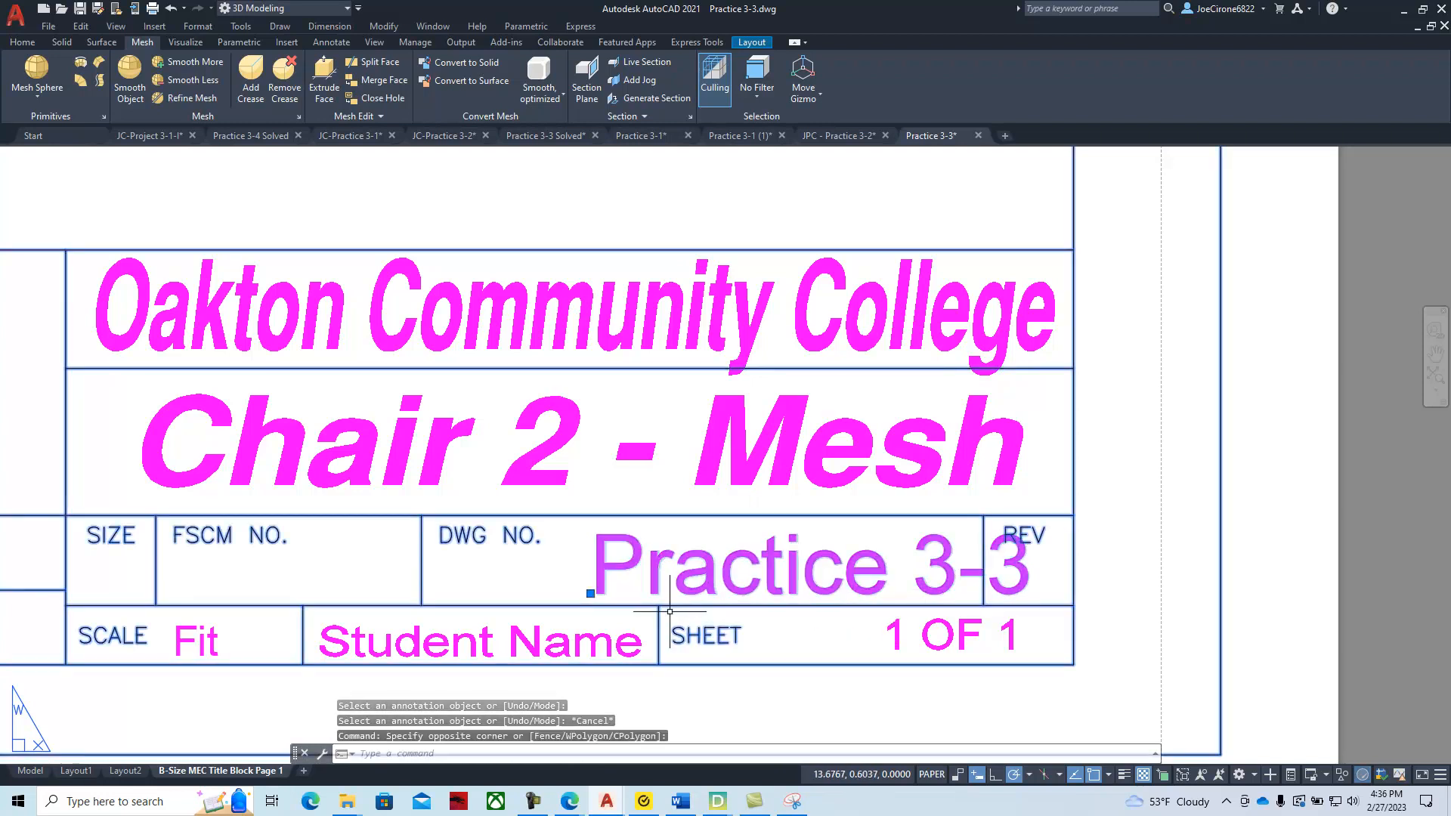
{"action": "left_click", "coordinate": [590, 593]}
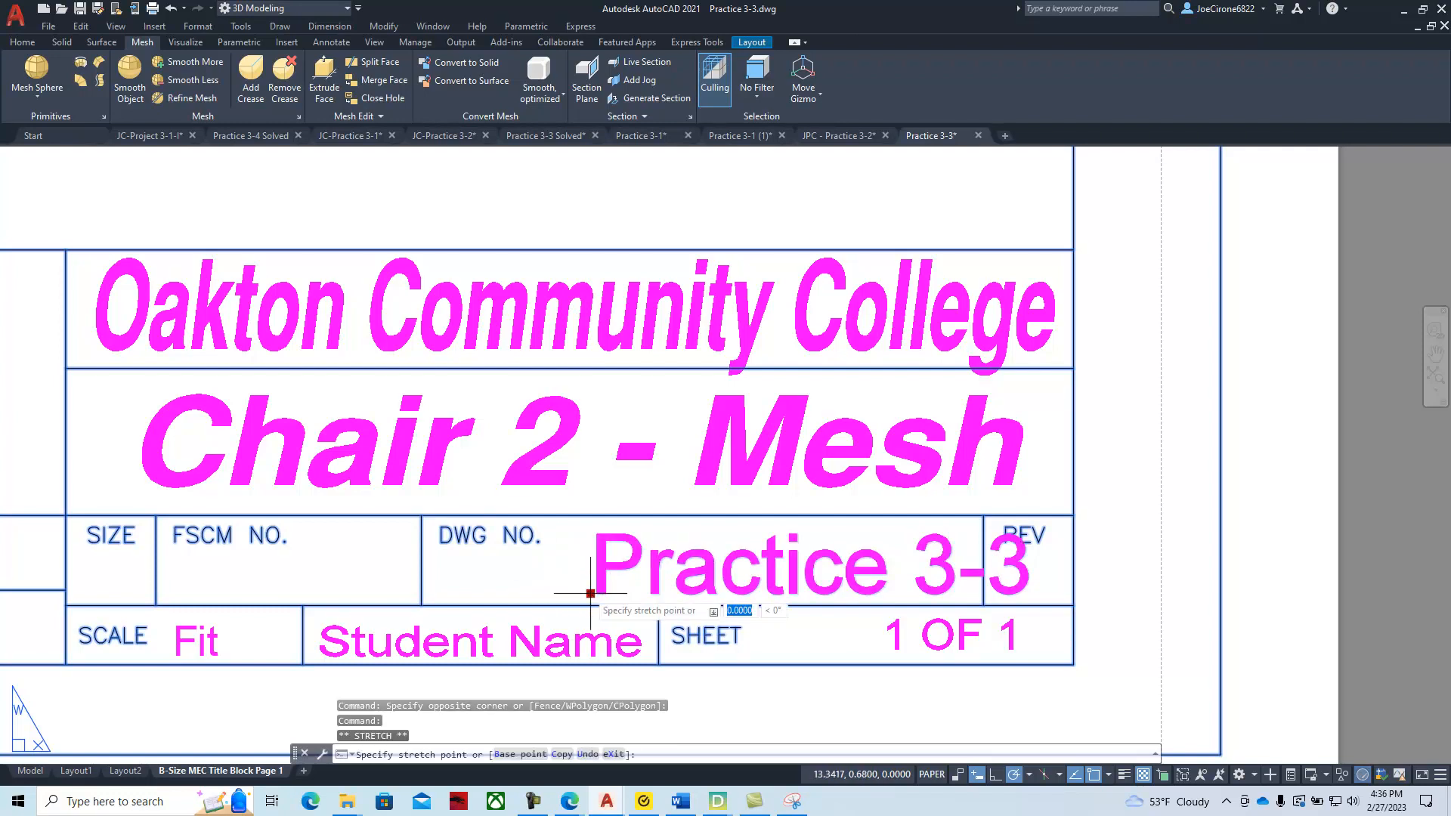
{"action": "left_click", "coordinate": [532, 592]}
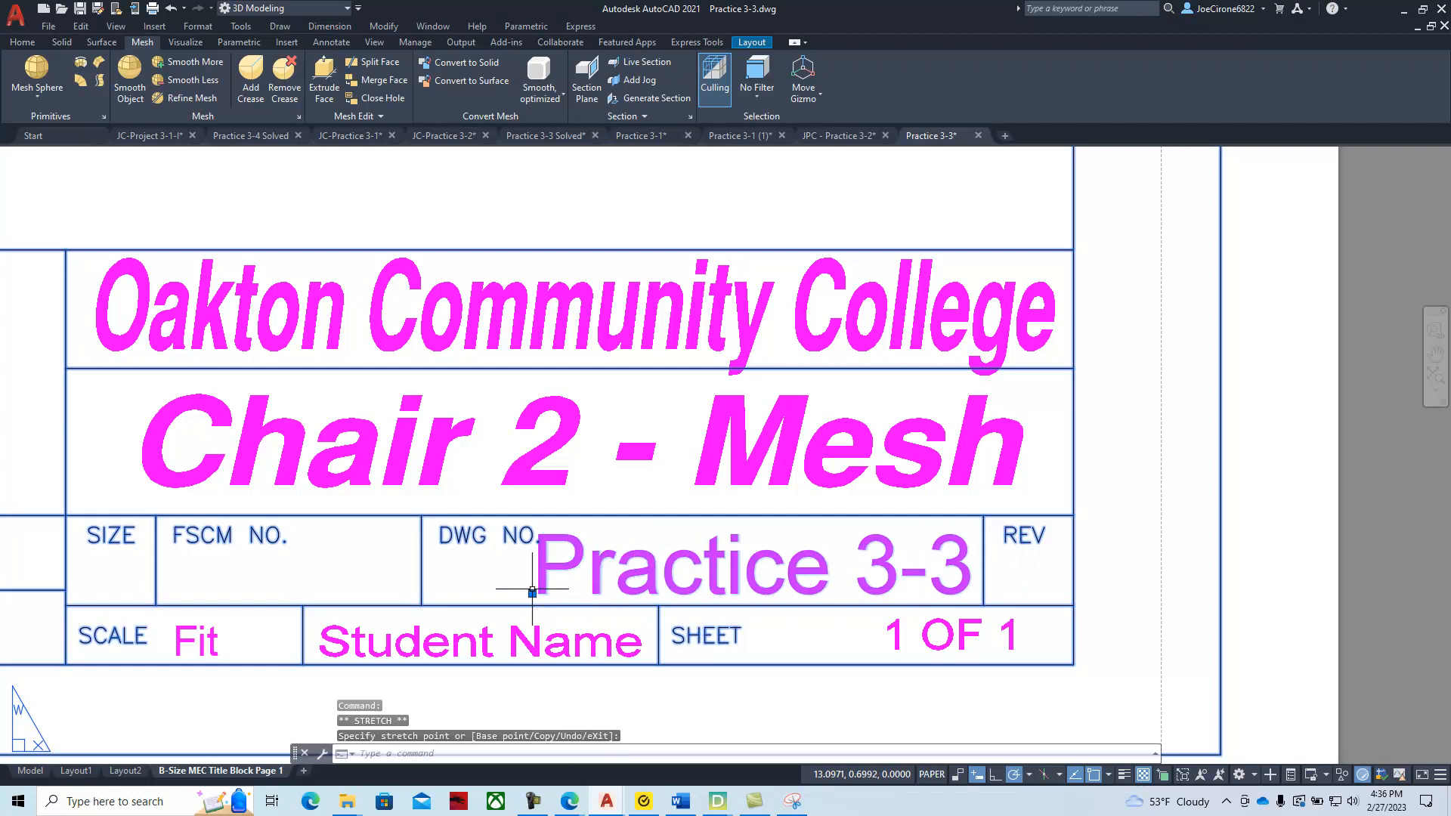
{"action": "key", "text": "Escape"}
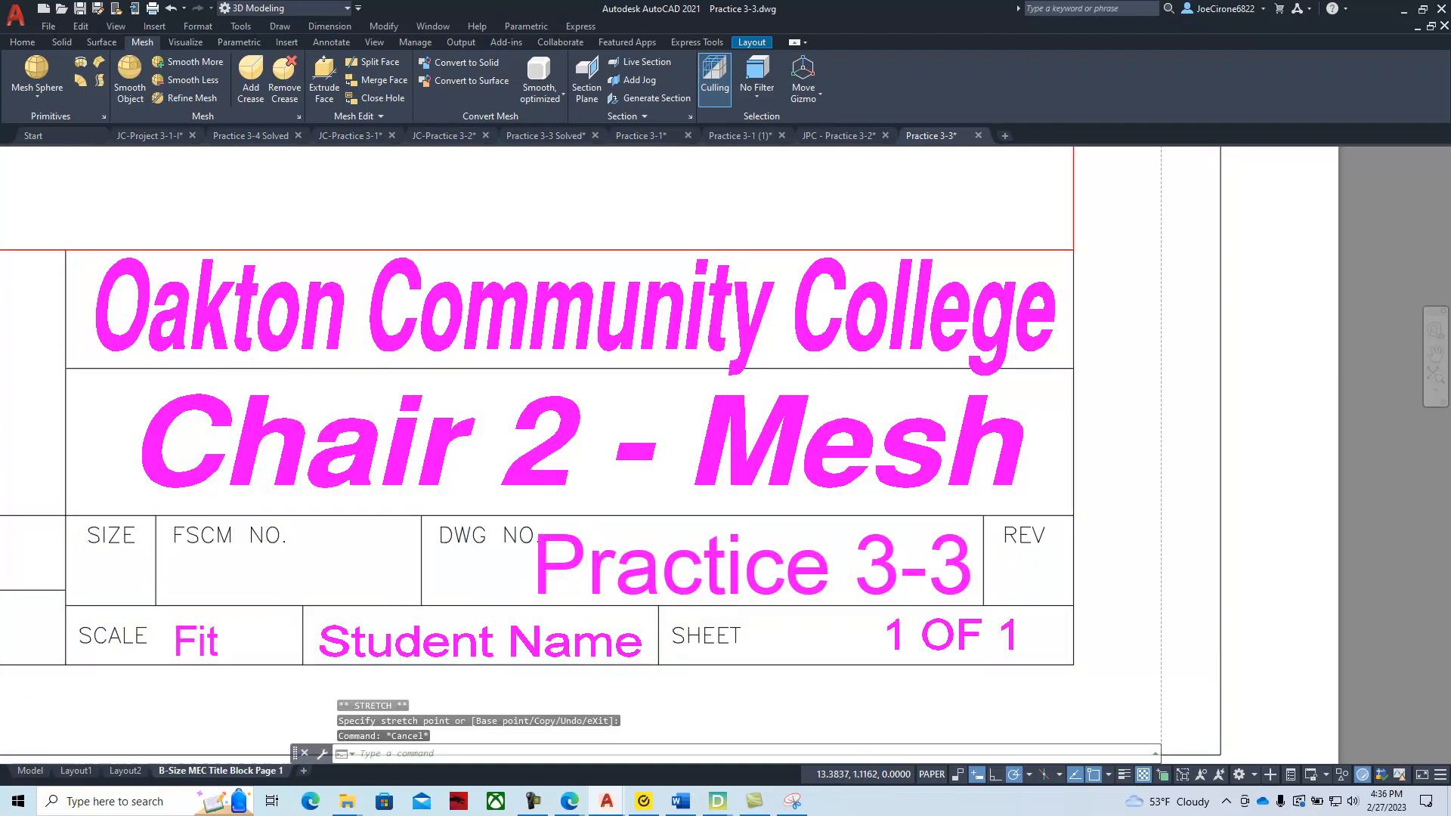
{"action": "scroll", "coordinate": [710, 587], "scroll_direction": "down", "scroll_amount": 8}
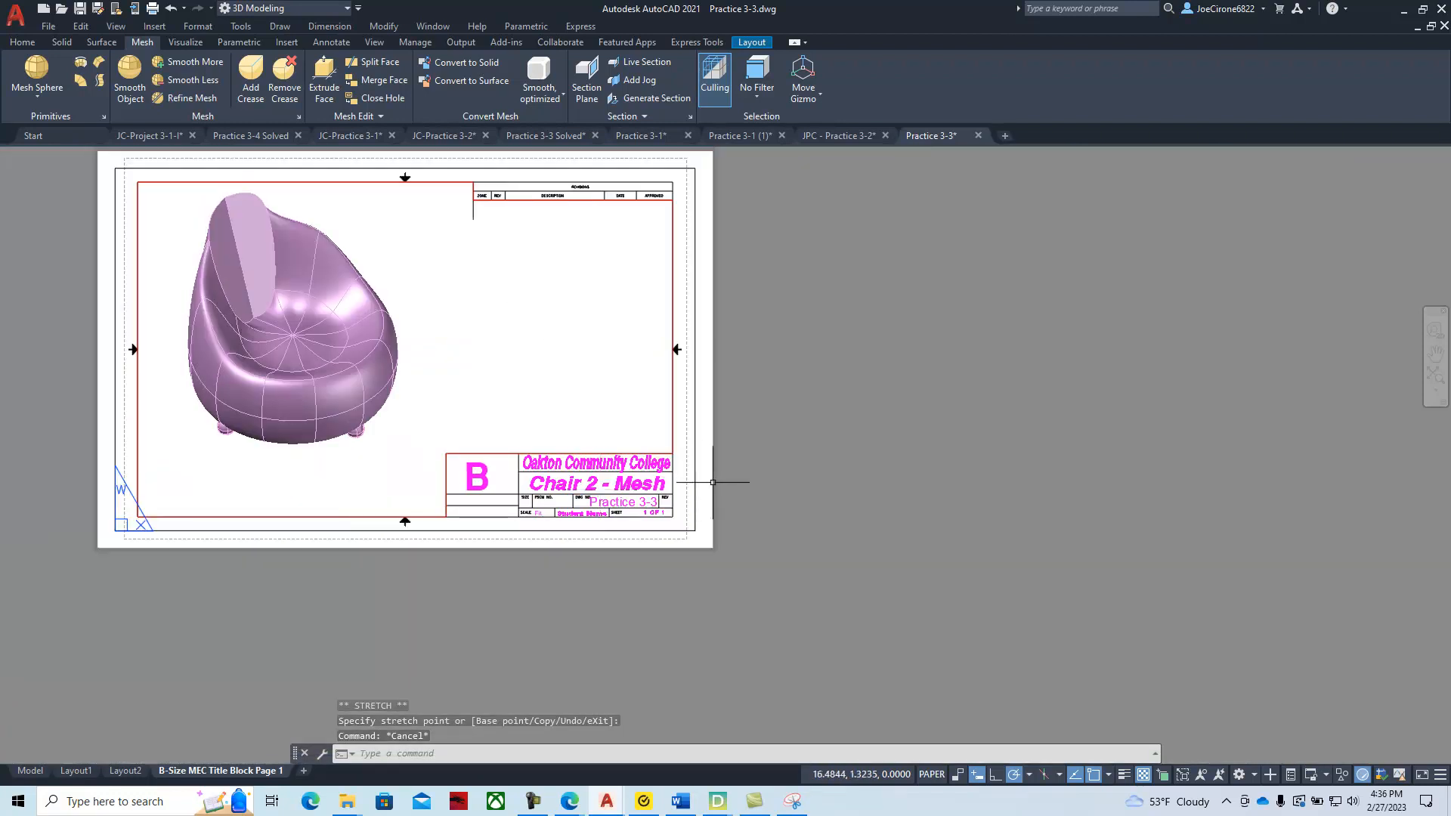
{"action": "middle_click_drag", "start_coordinate": [585, 385], "coordinate": [835, 443]}
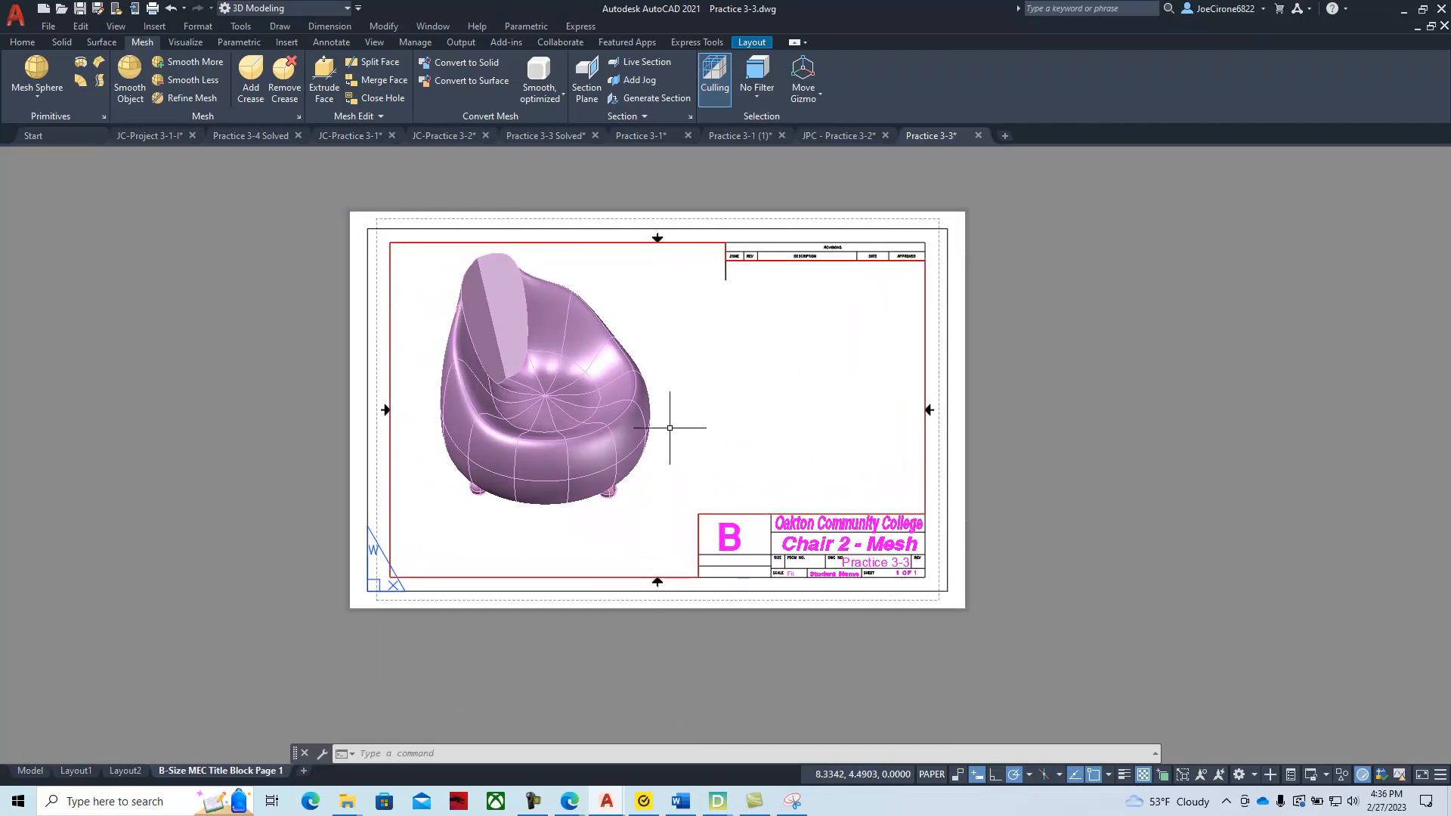